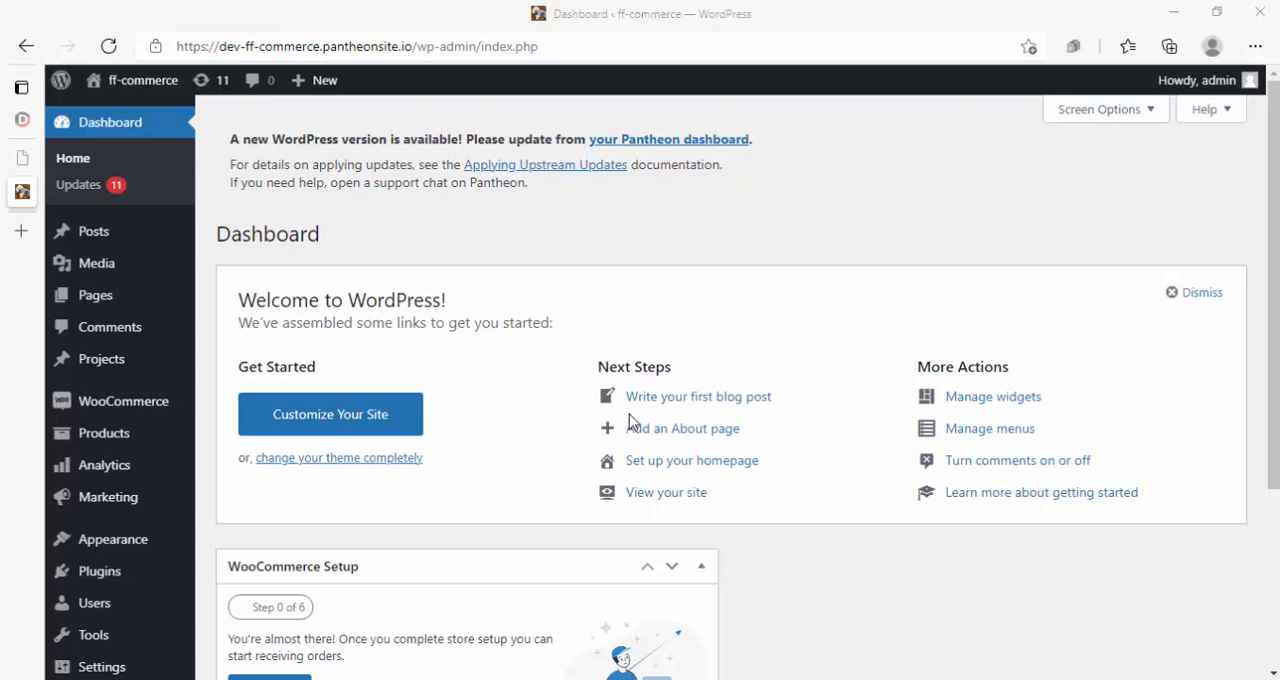
mouse_move(100, 612)
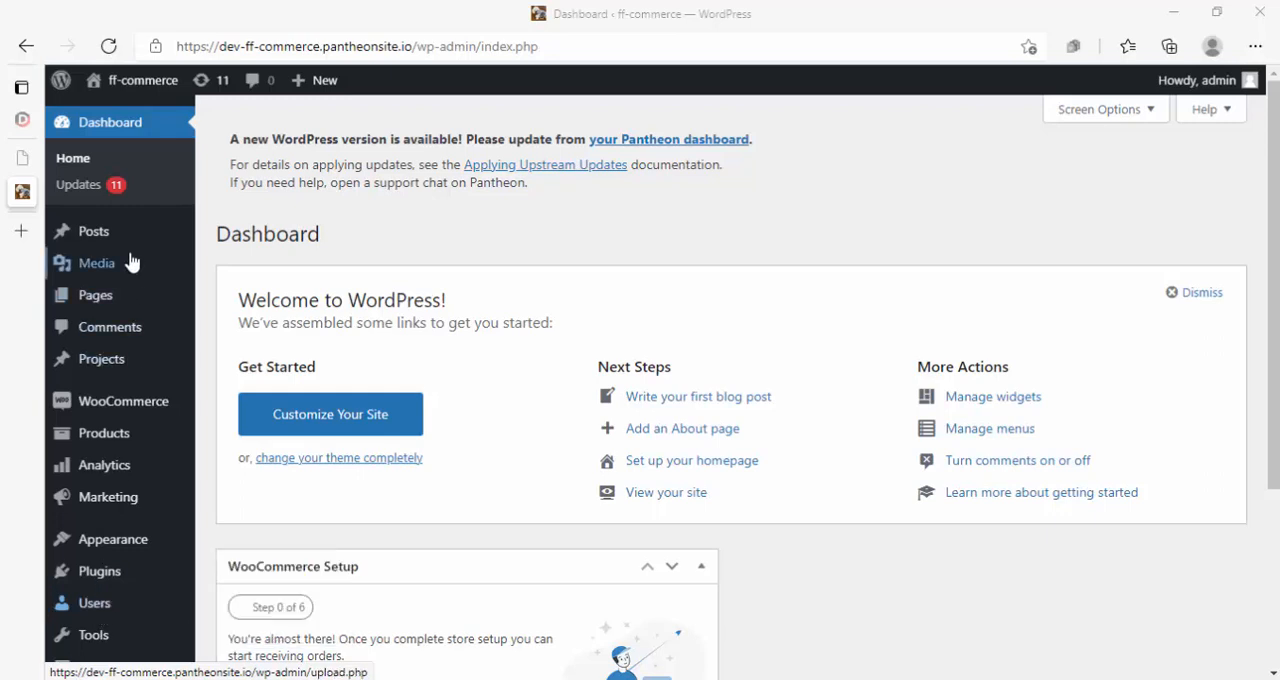
mouse_move(117, 637)
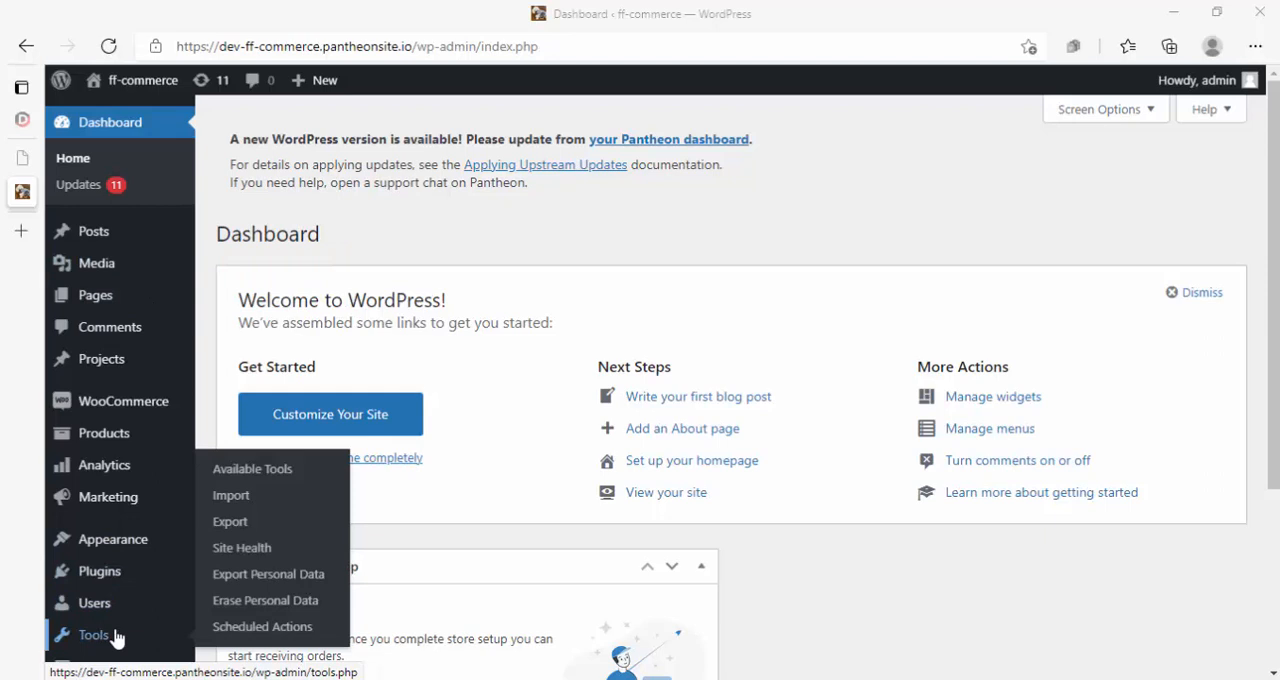
mouse_move(122, 413)
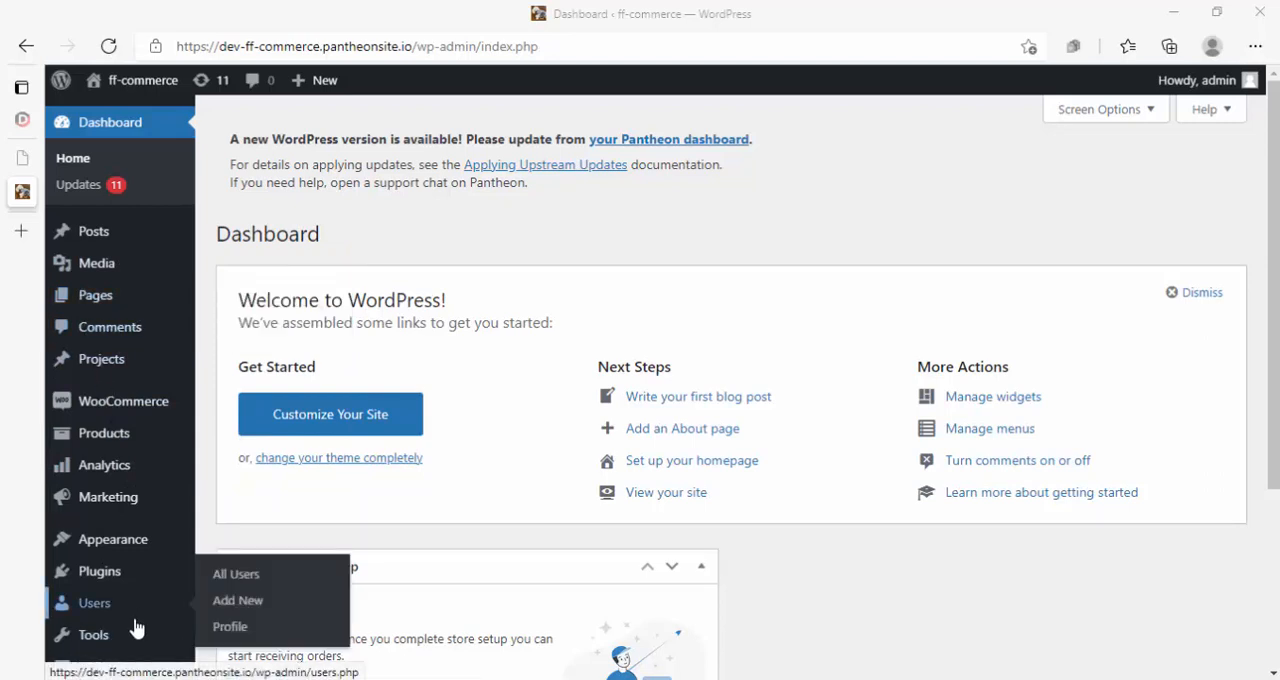
mouse_move(125, 243)
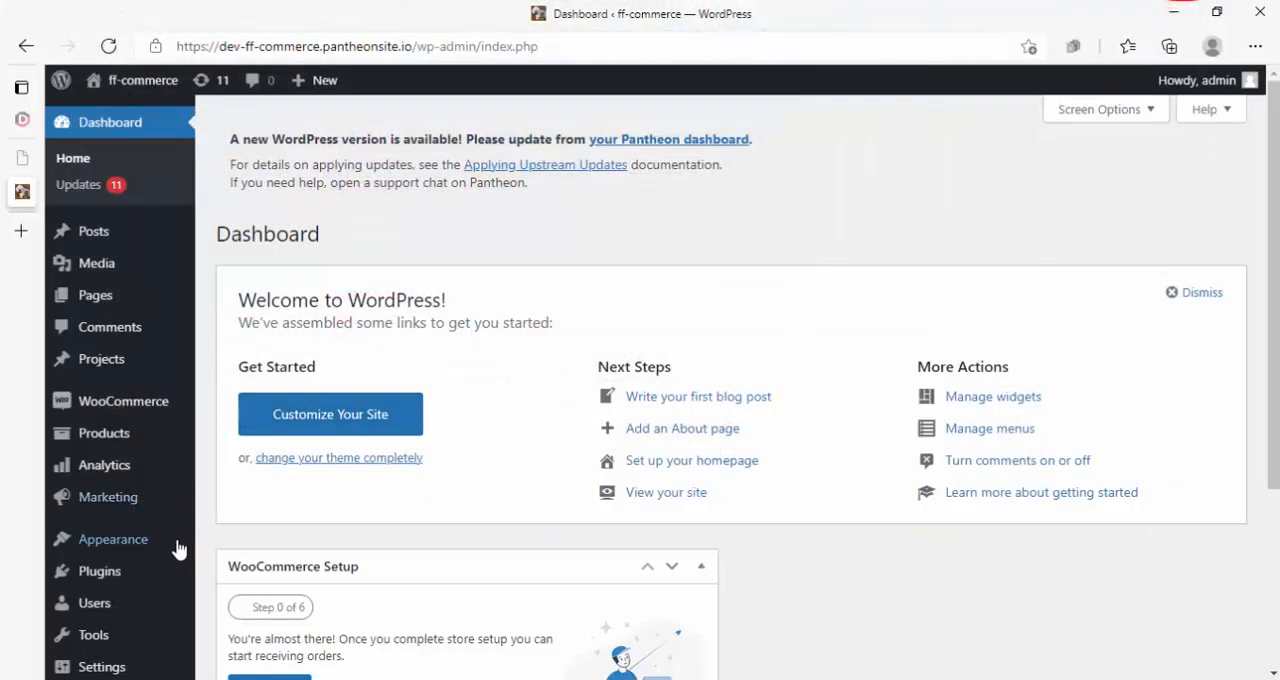
mouse_move(132, 590)
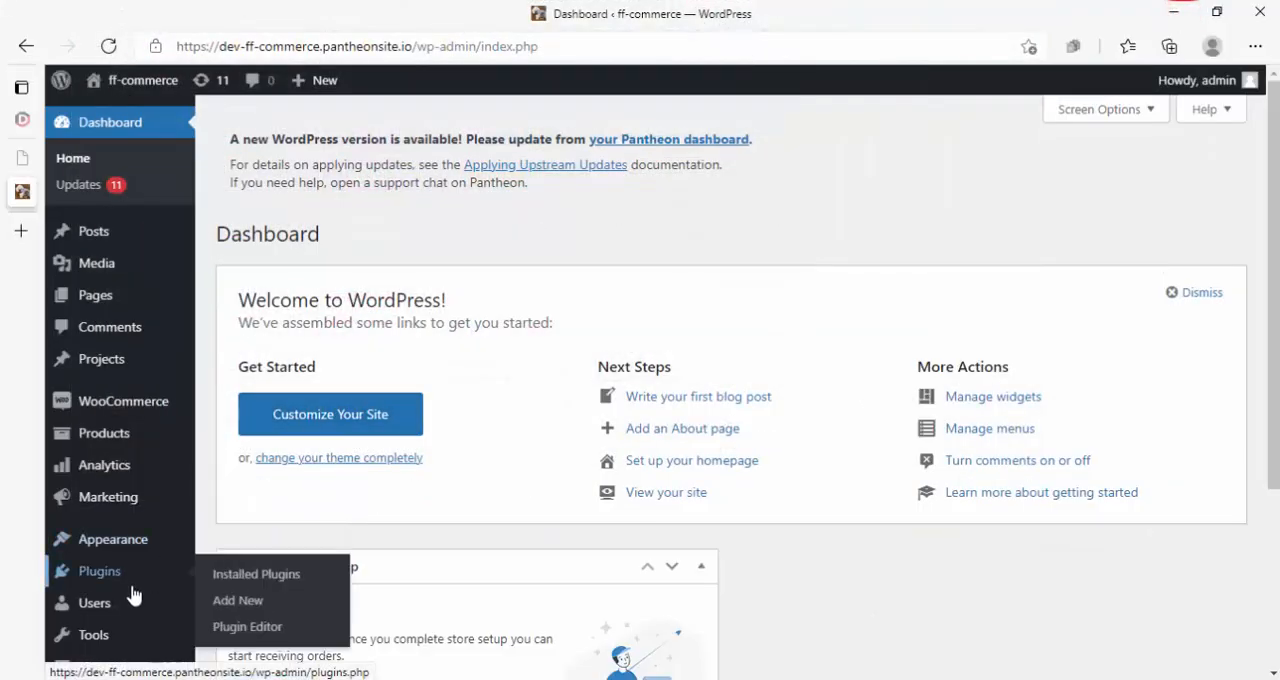
- Open the form for adding a new user to the site
mouse_move(106, 614)
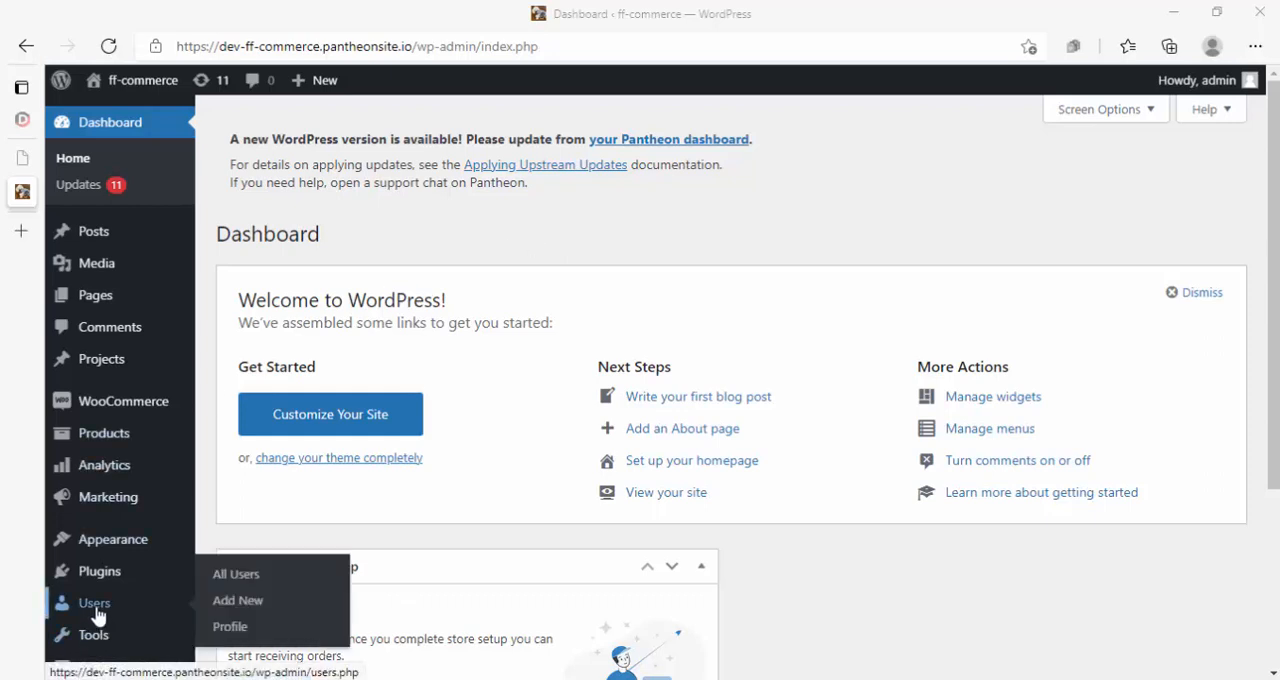
left_click(240, 603)
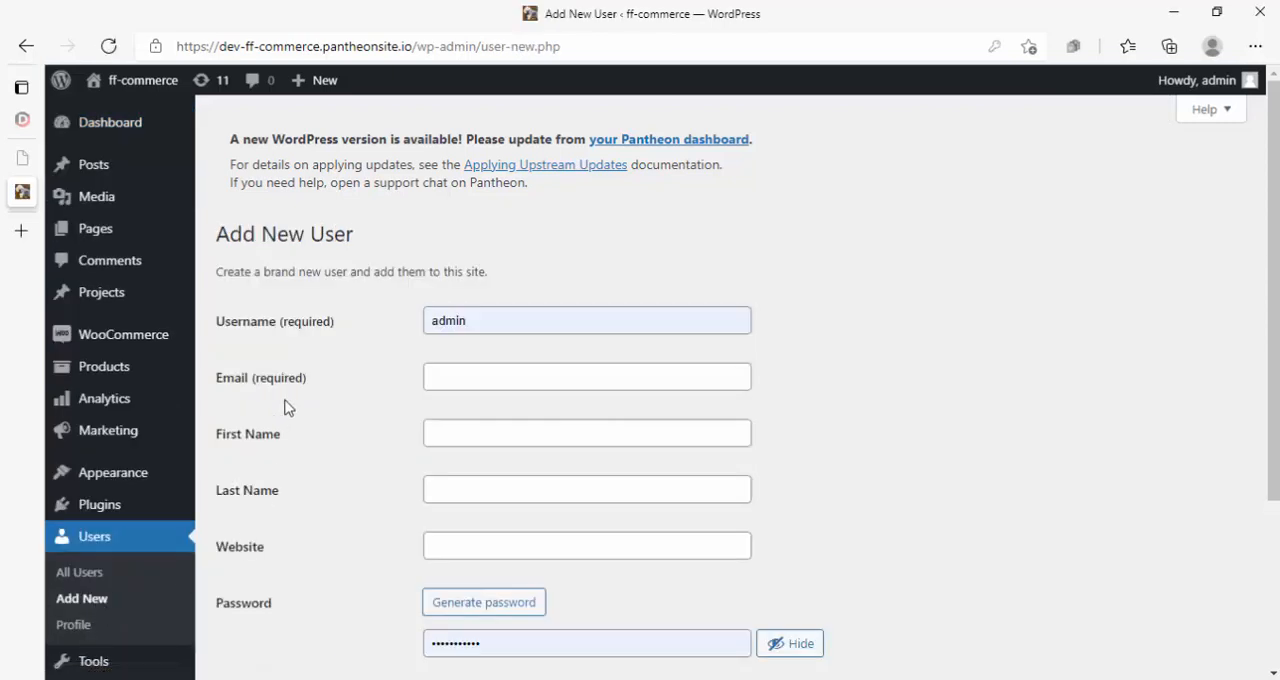
left_click(86, 601)
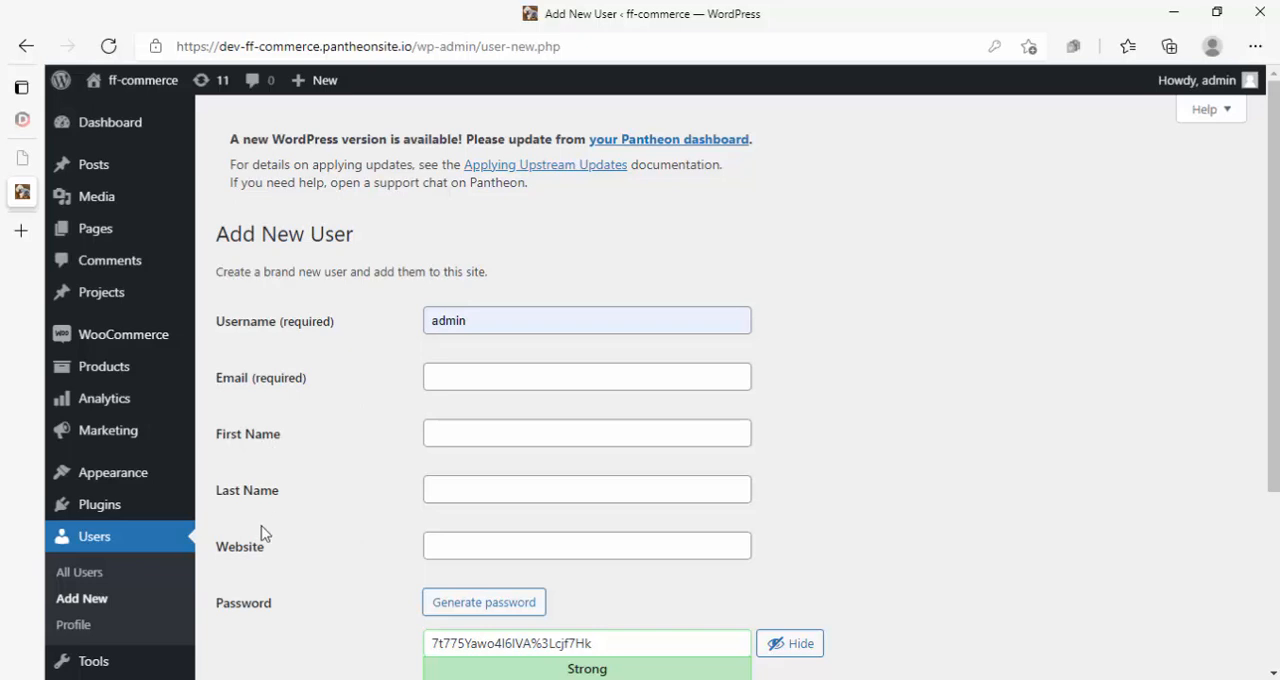
- Replace the prefilled username with admin411 and fill in the new user's email address
double_click(487, 321)
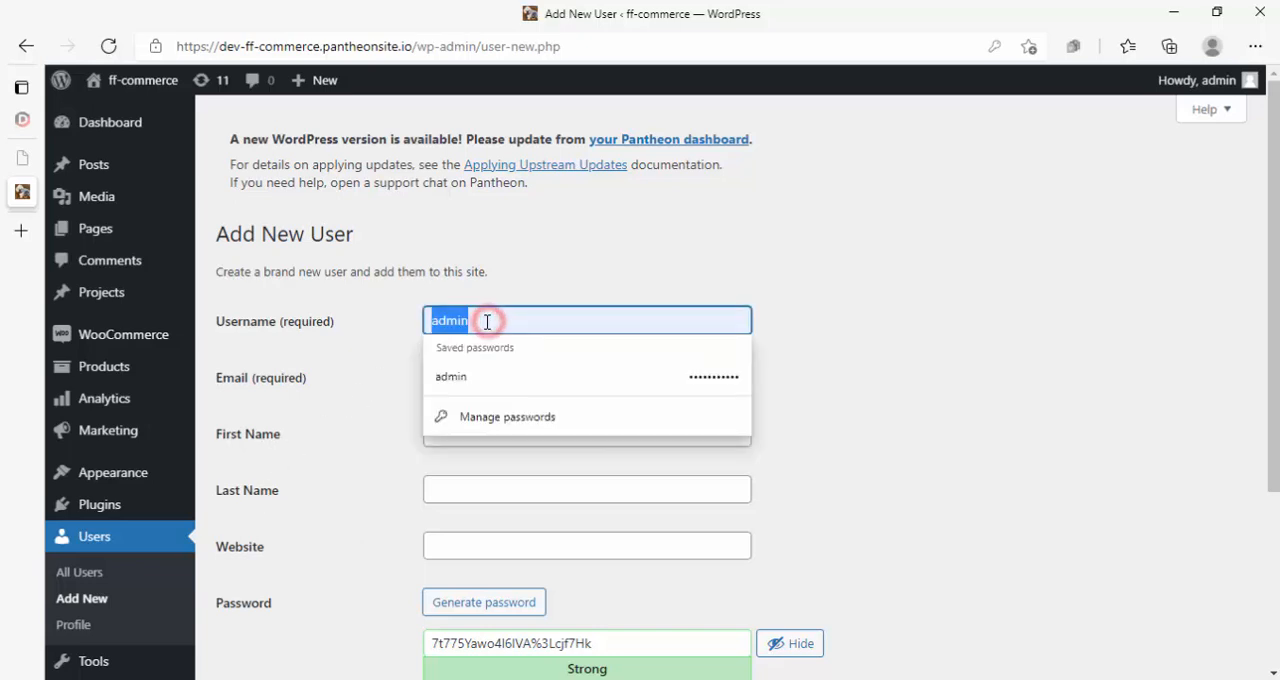
type("ad")
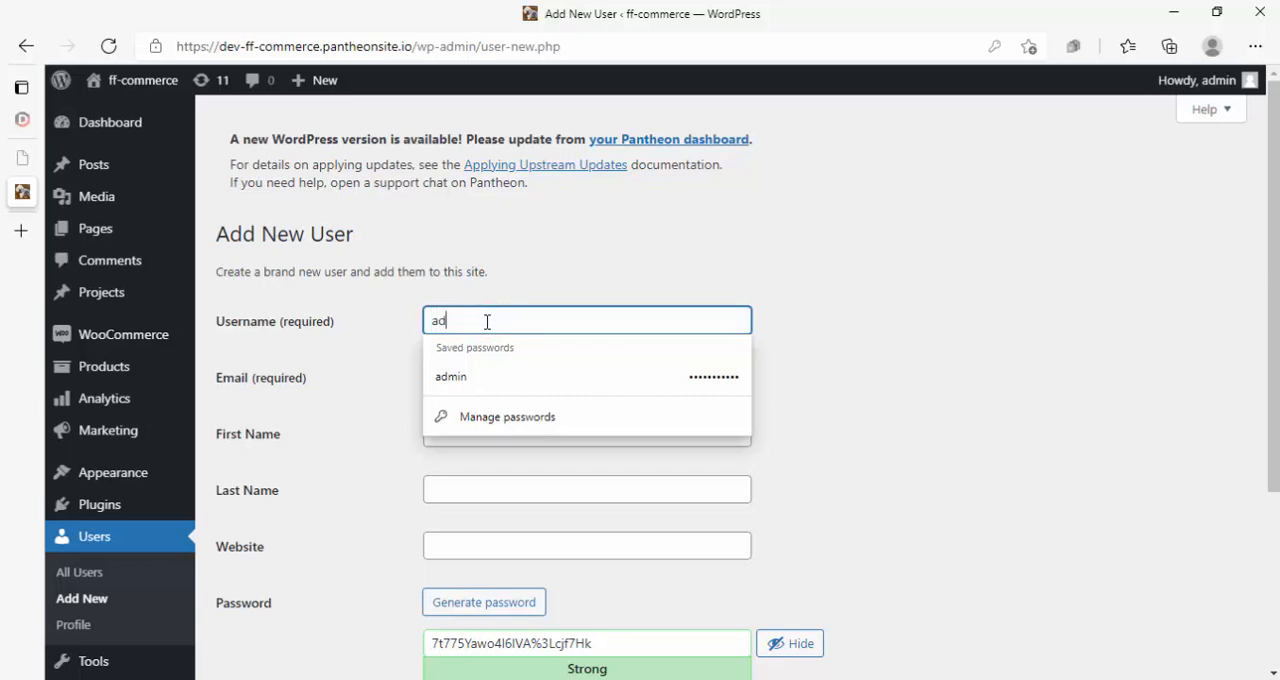
type("min411")
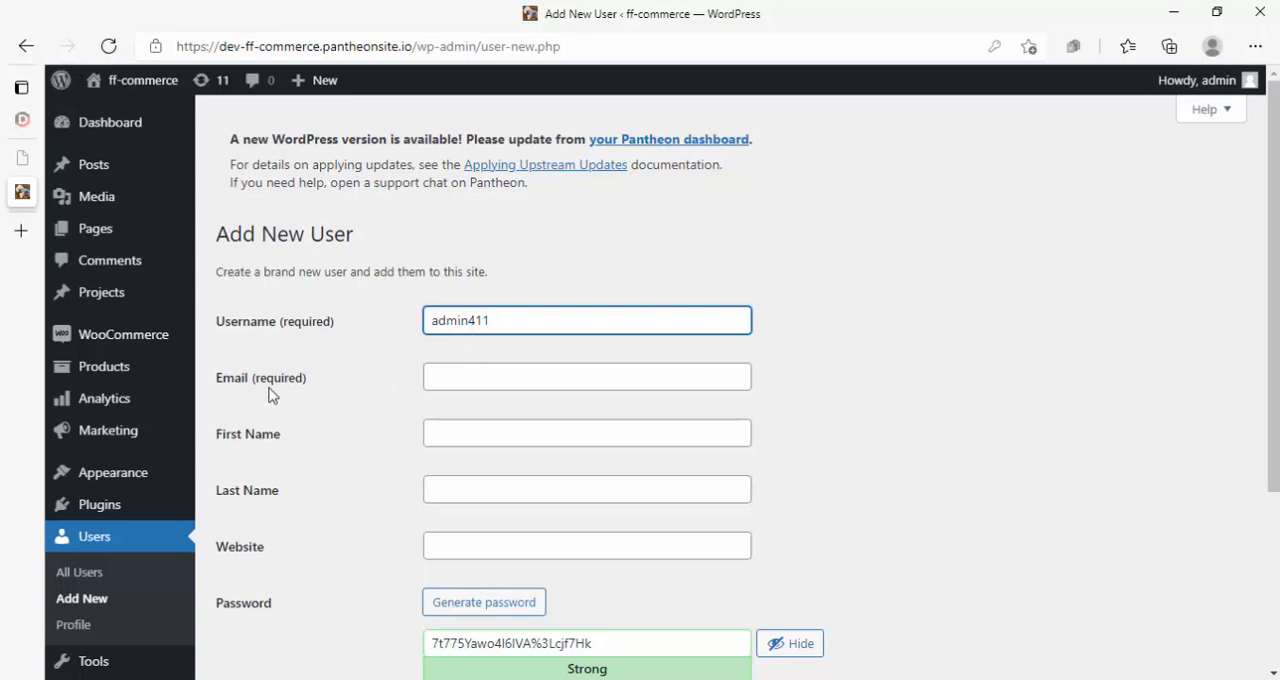
left_click(461, 377)
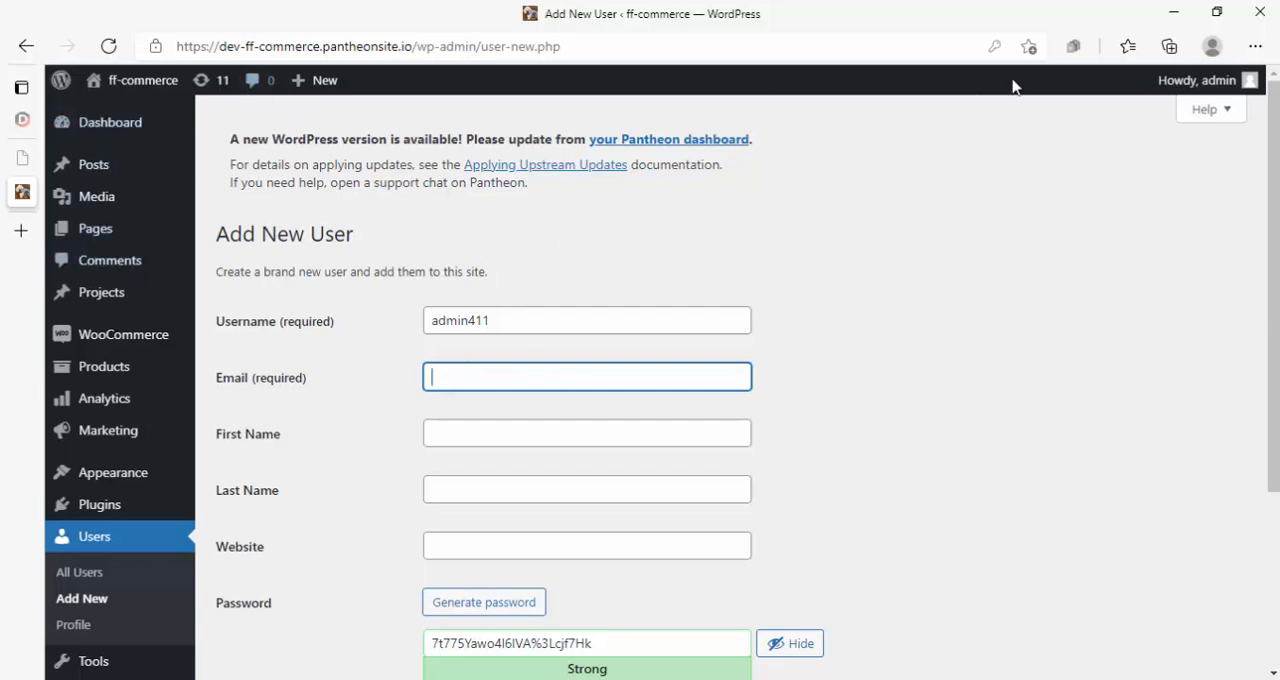
left_click(557, 371)
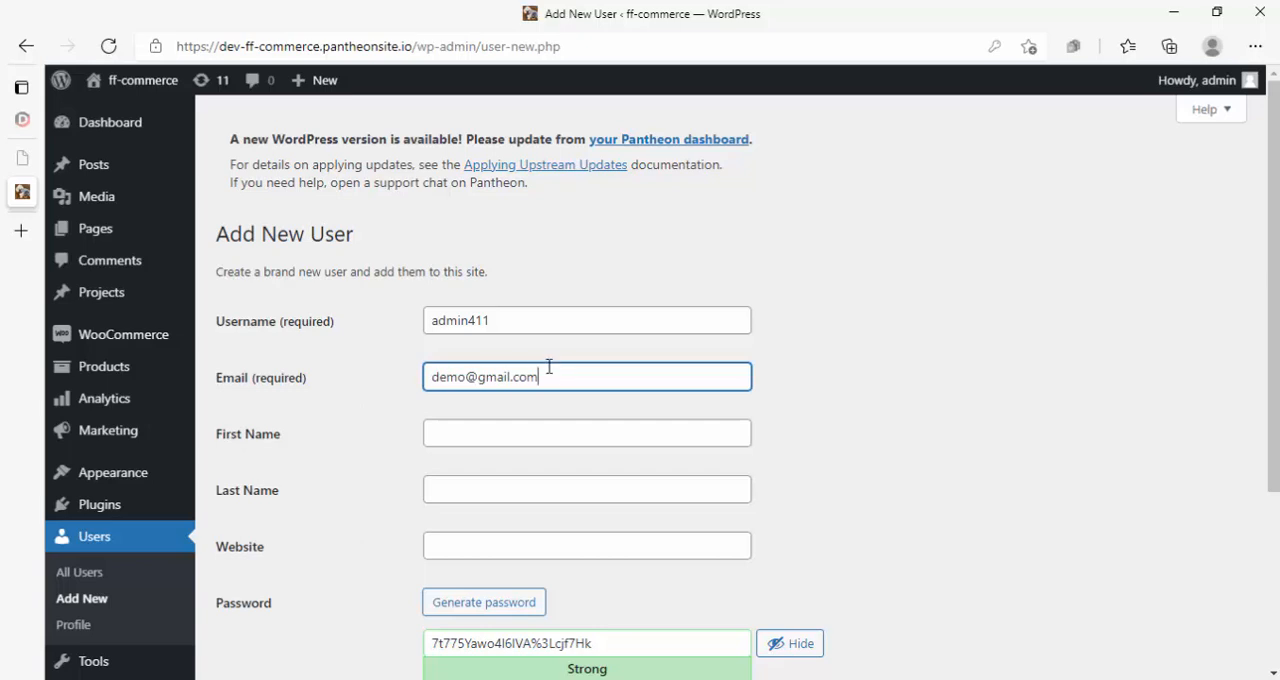
left_click_drag(564, 380, 414, 386)
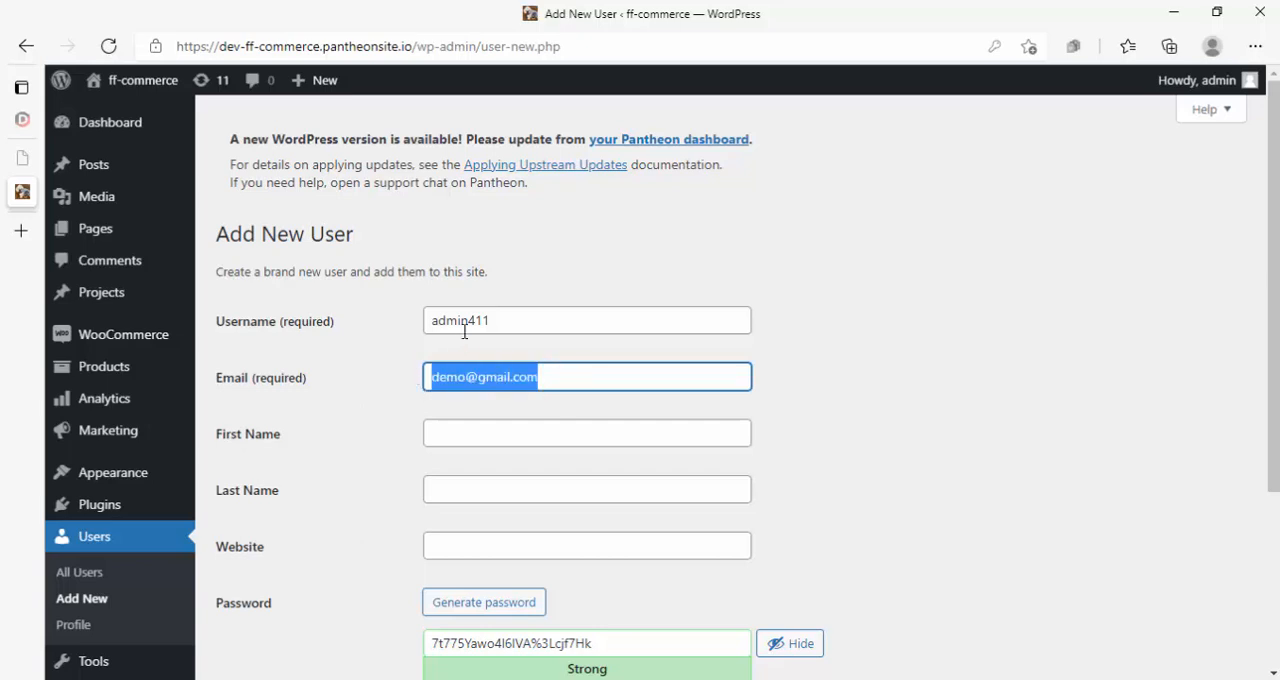
double_click(495, 318)
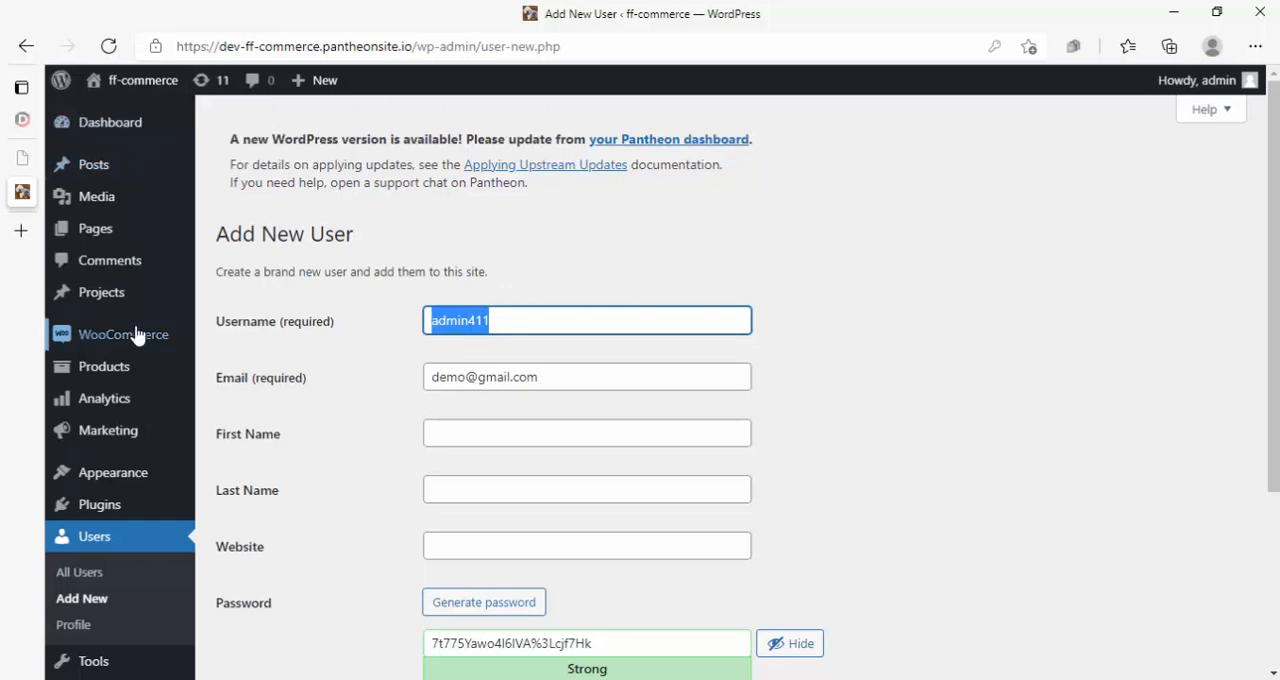
left_click(466, 320)
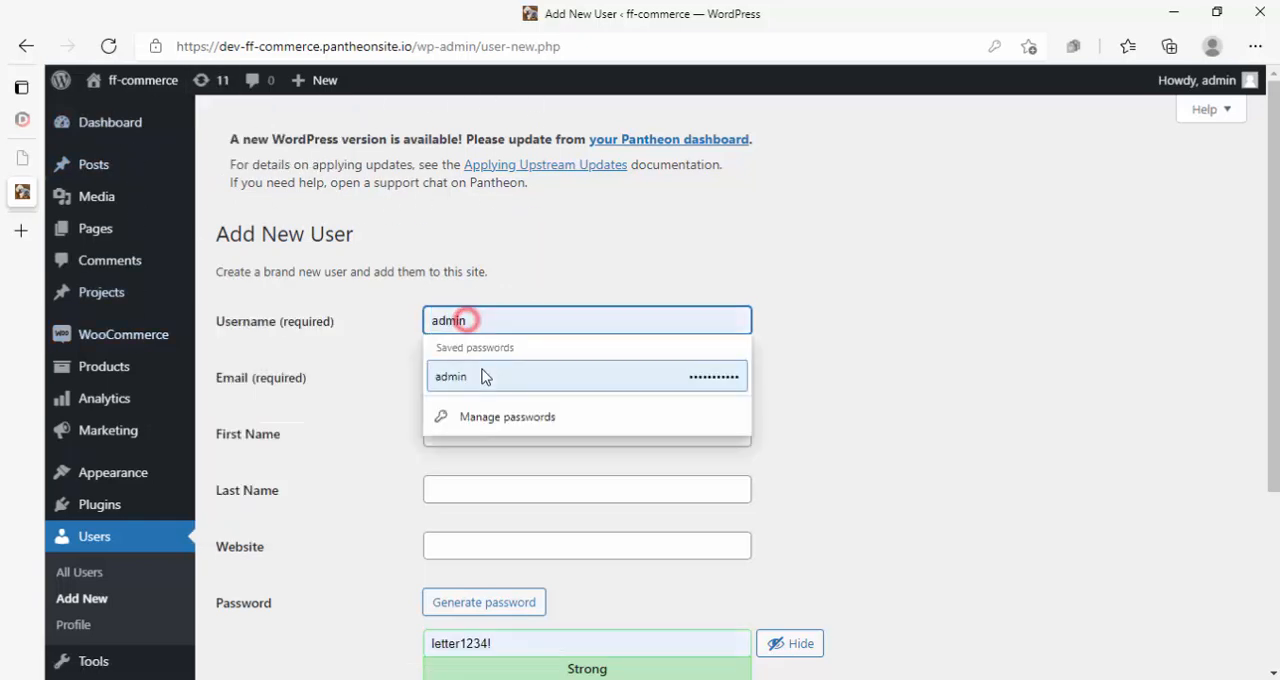
left_click(536, 268)
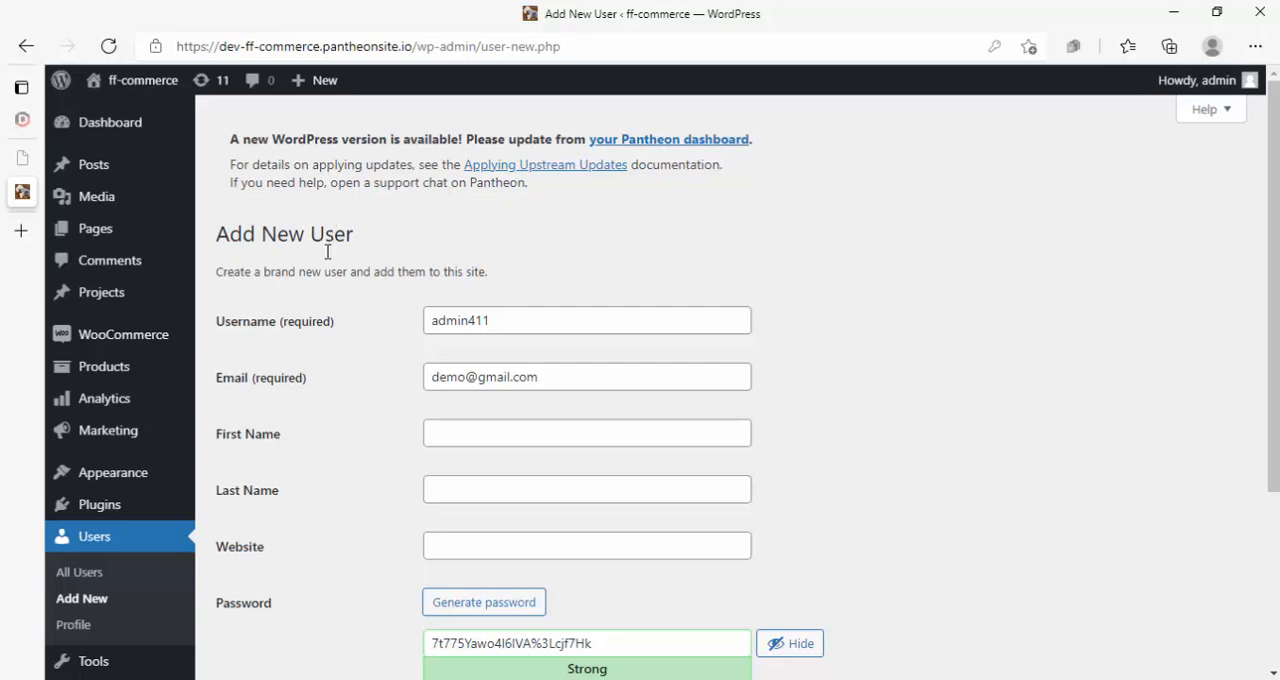
- Replace the generated password with a custom account password and confirm the use of a weak password
scroll(327, 252, "down", 2)
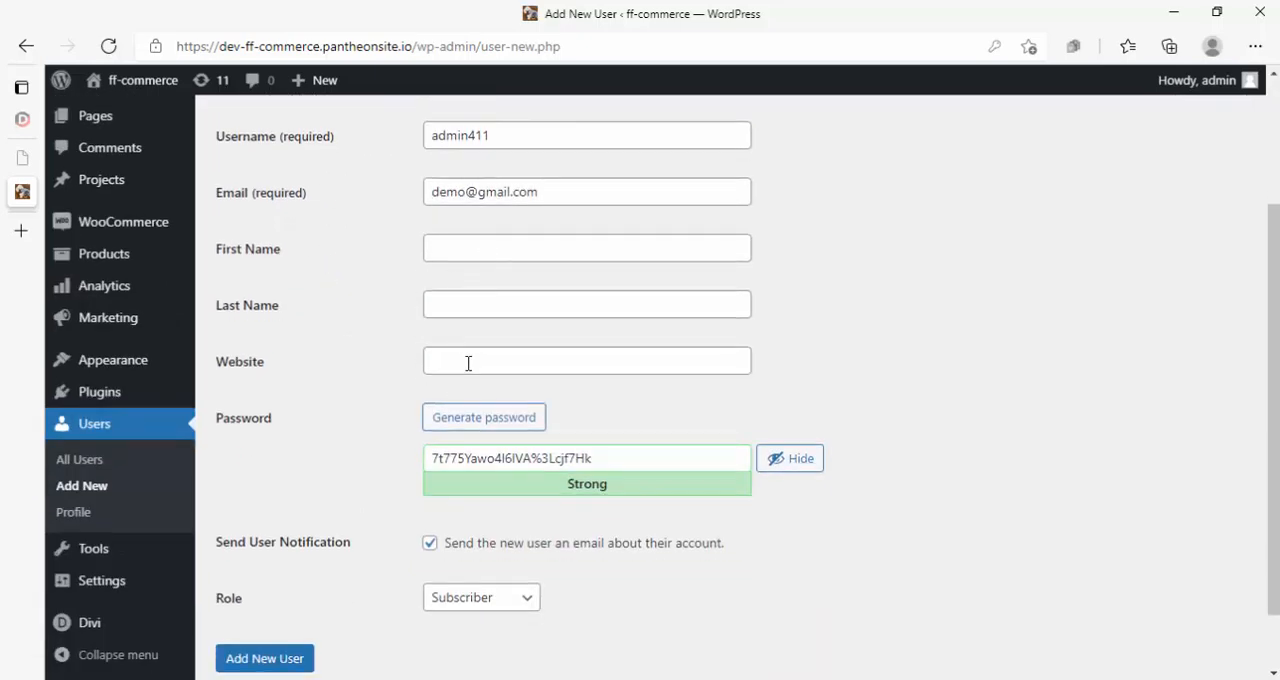
triple_click(467, 459)
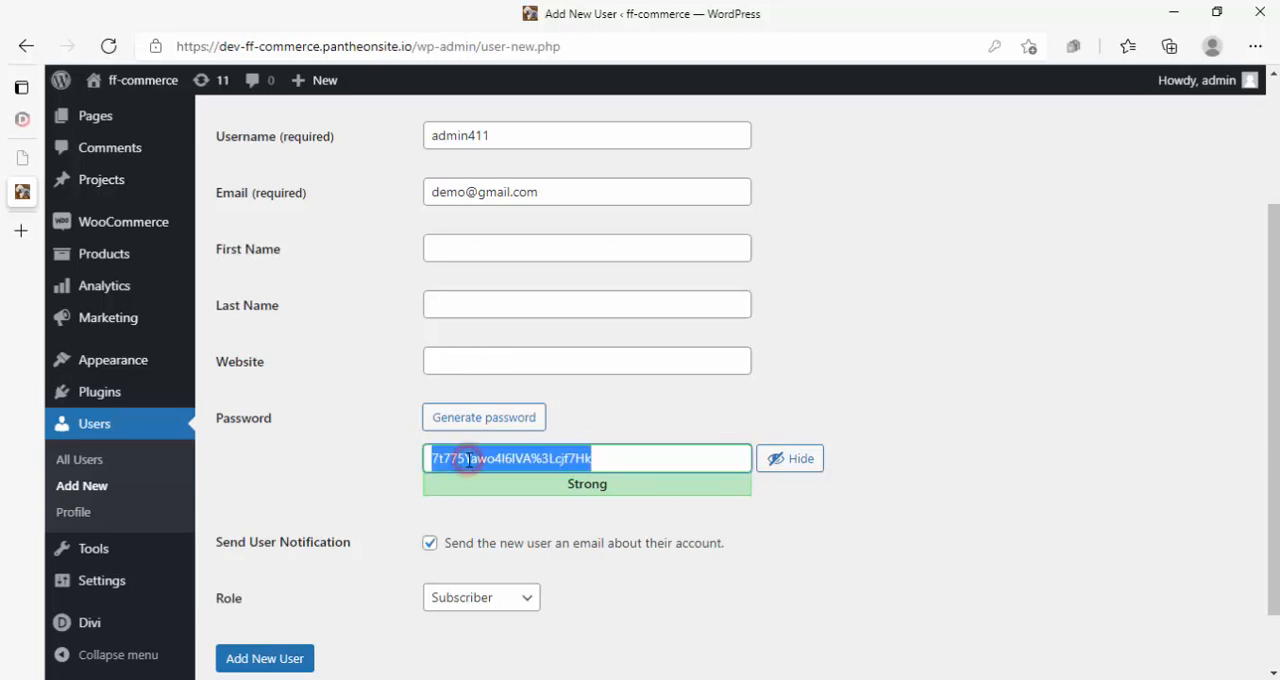
type("demo1234")
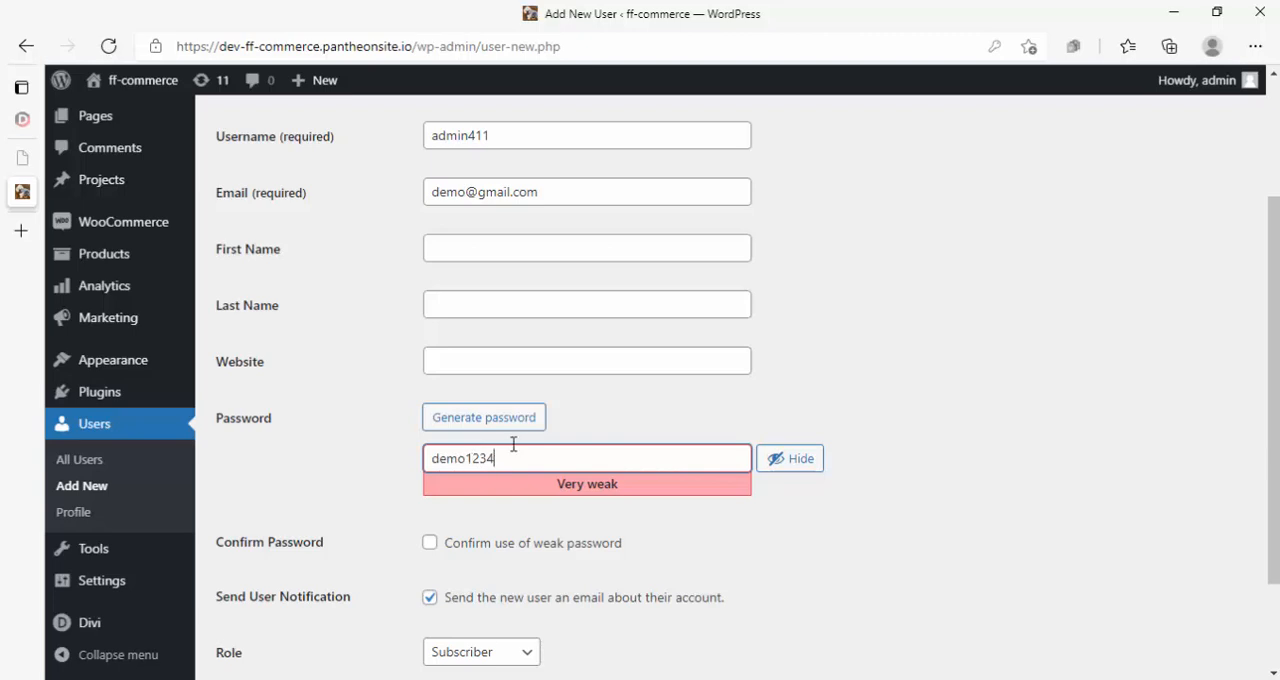
left_click(430, 543)
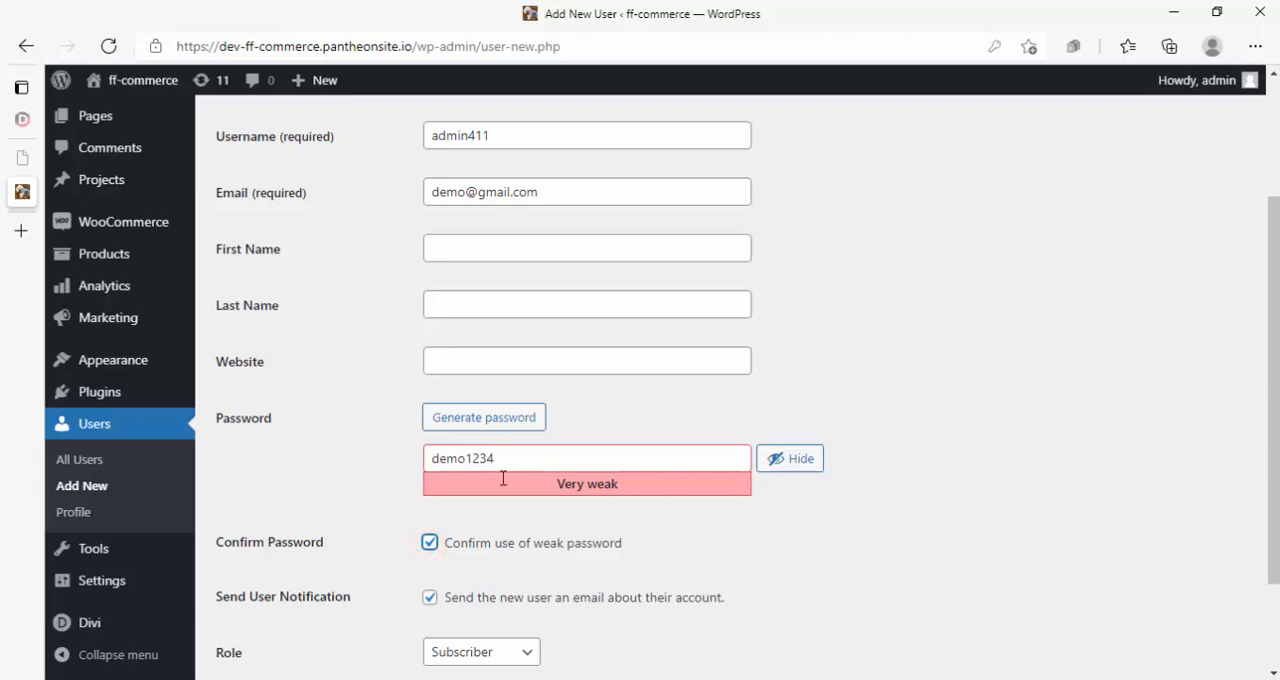
- Review the entries in the new user form and the role options available for the account
scroll(503, 479, "down", 2)
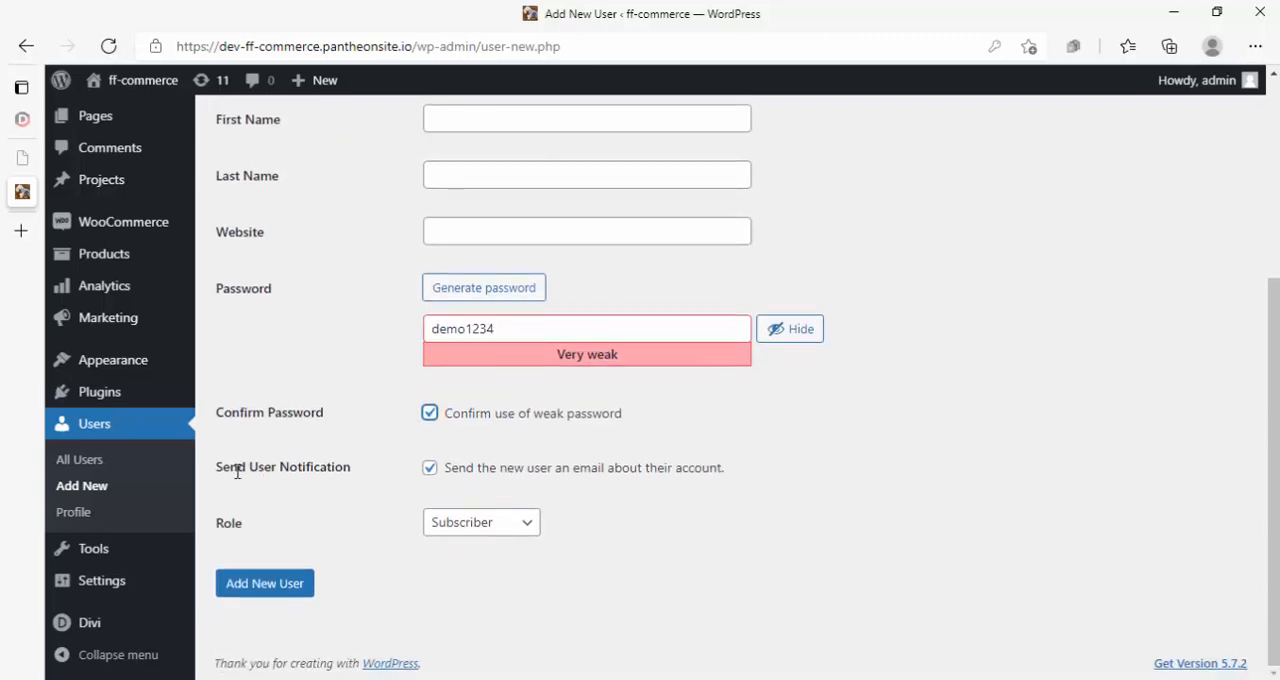
scroll(278, 474, "up", 4)
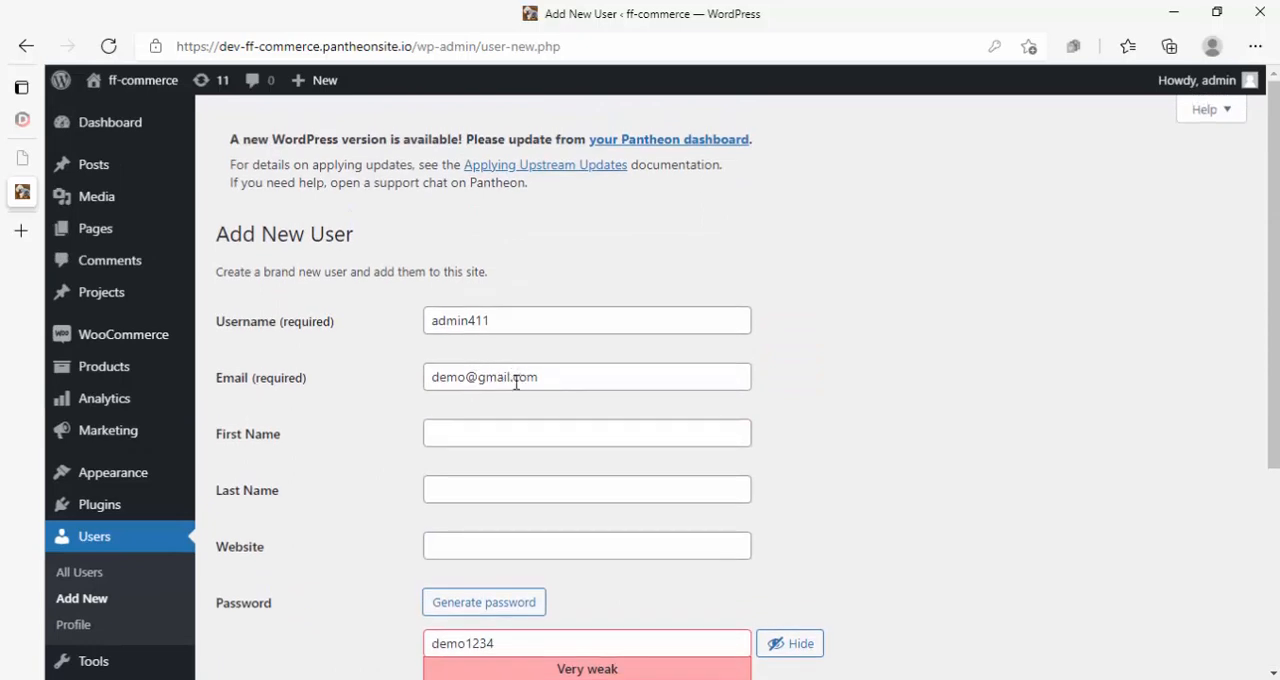
scroll(530, 382, "down", 5)
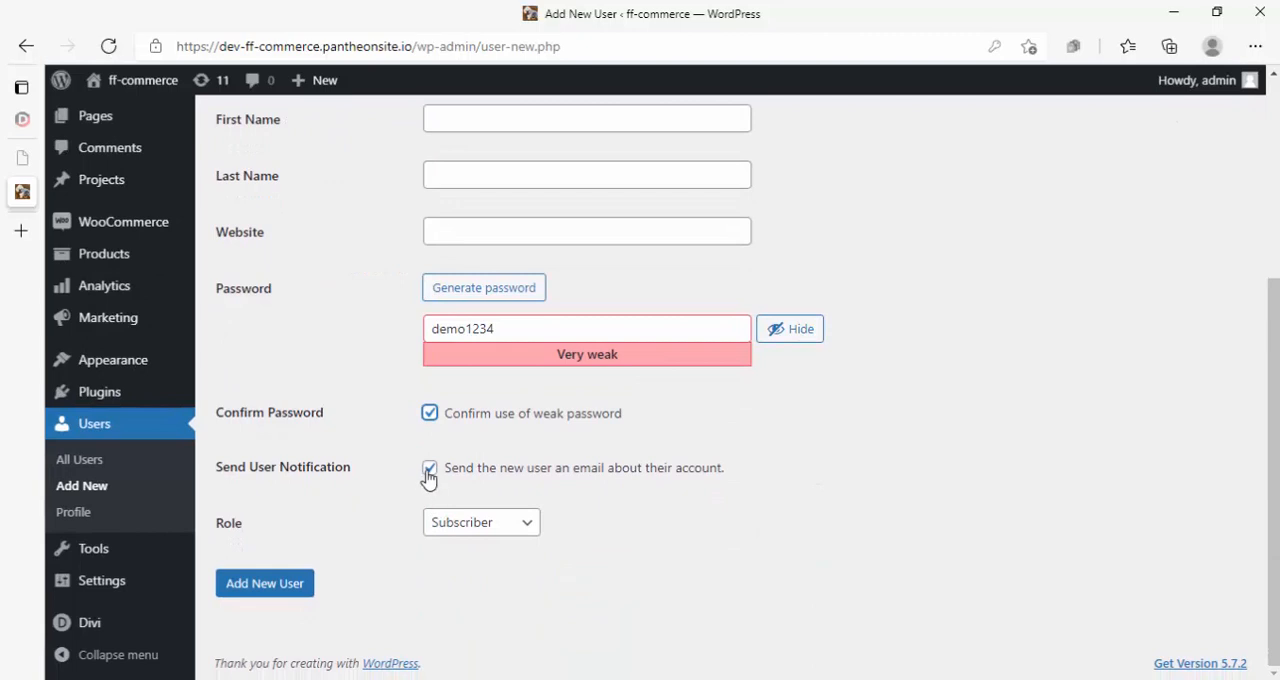
scroll(470, 420, "up", 5)
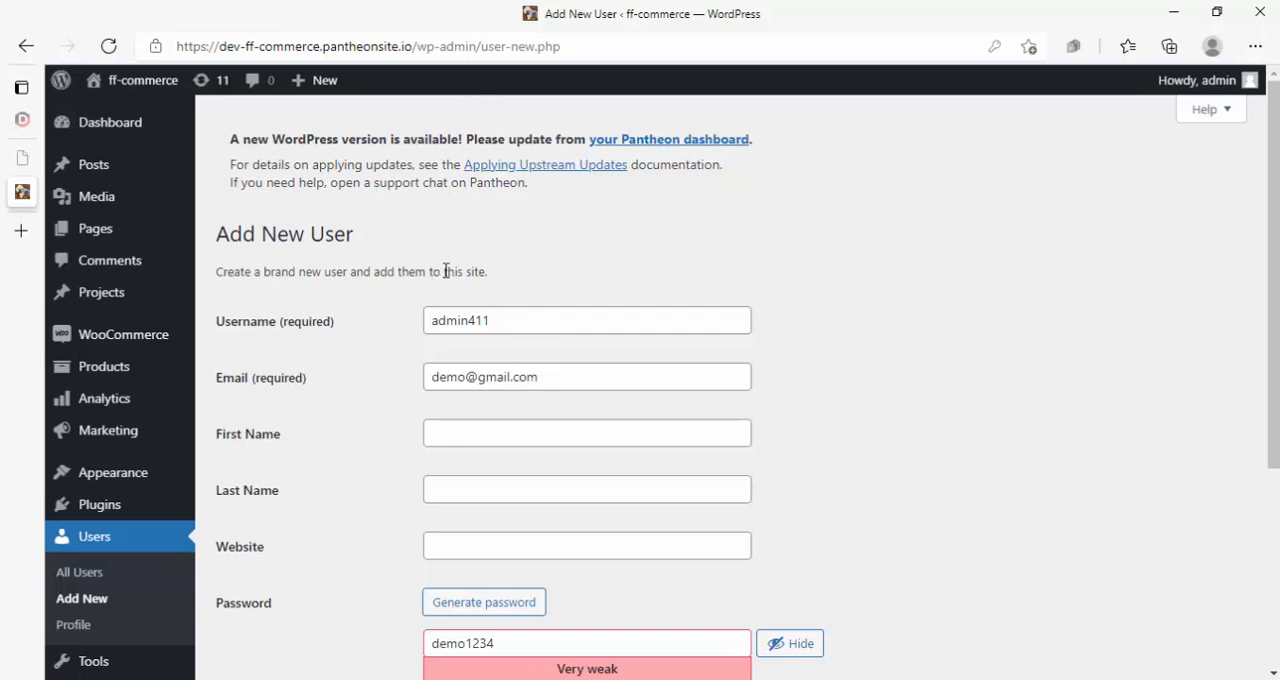
scroll(446, 271, "down", 3)
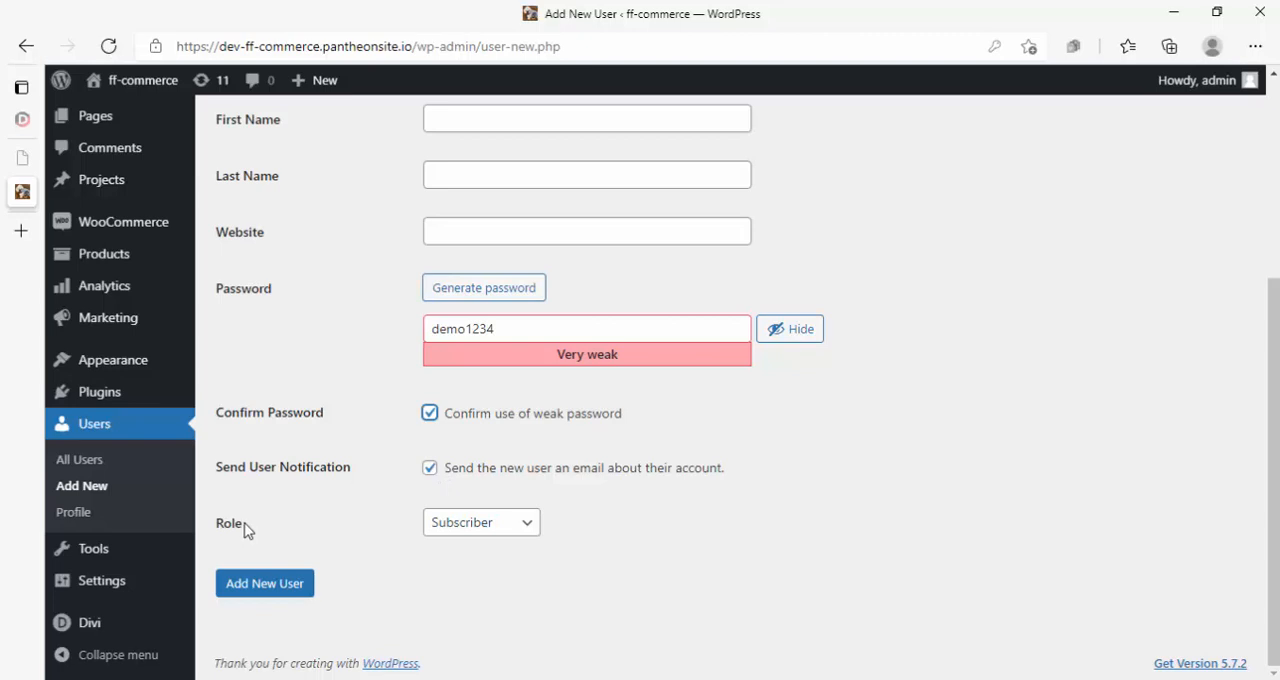
left_click(497, 541)
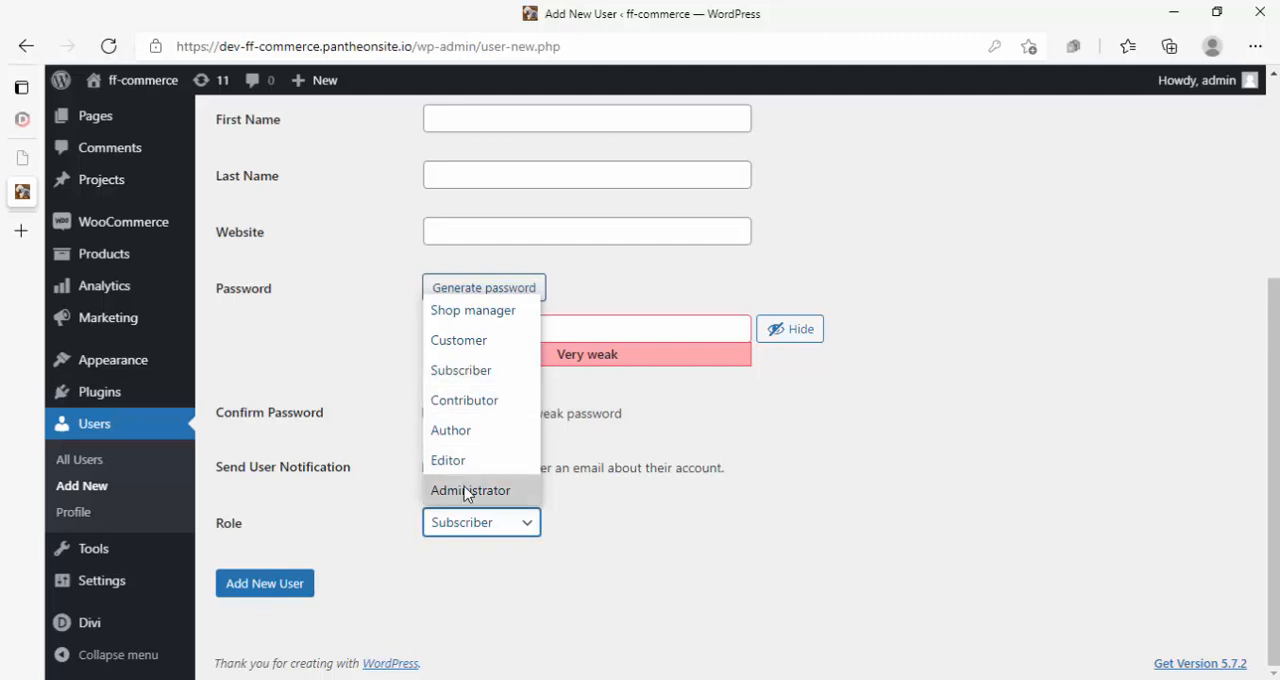
left_click(803, 505)
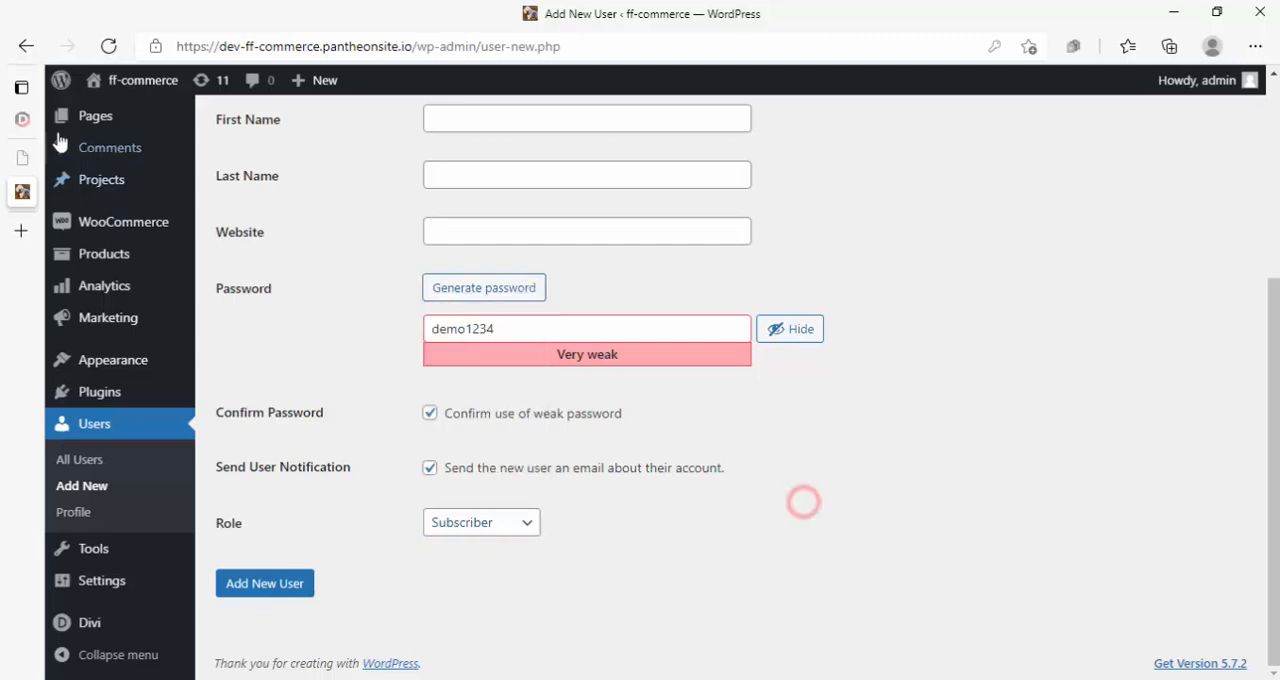
scroll(103, 178, "up", 3)
mouse_move(104, 170)
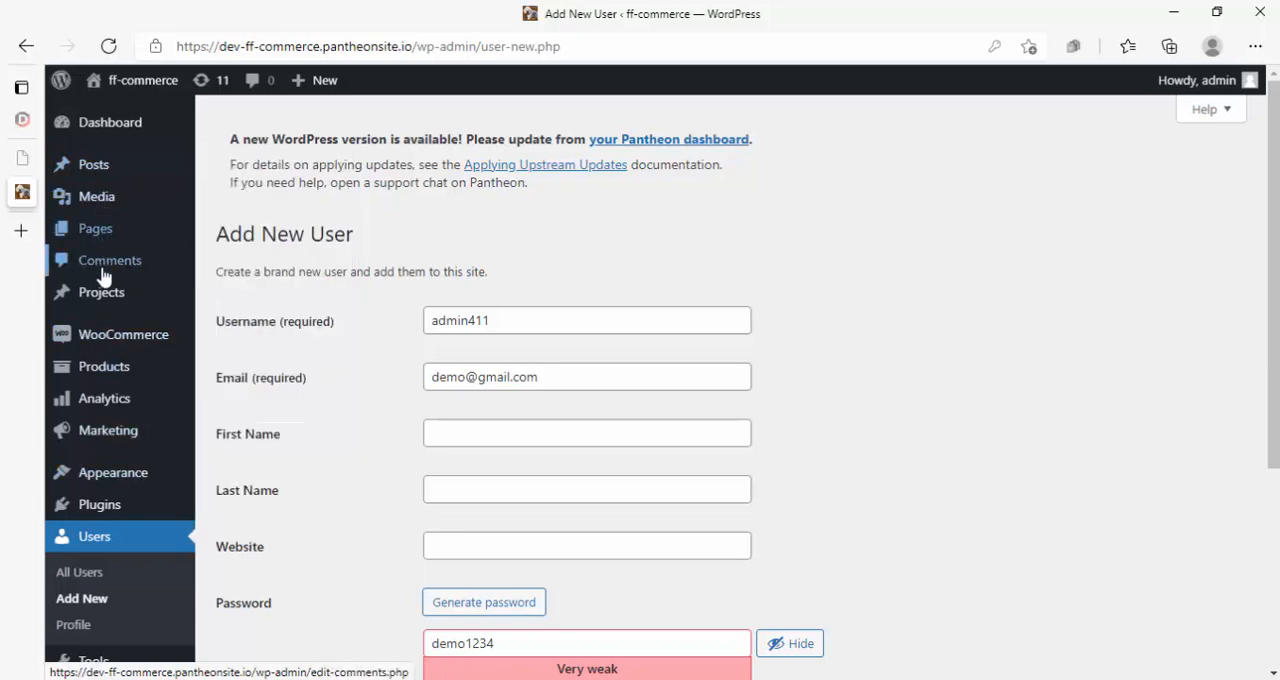
mouse_move(104, 338)
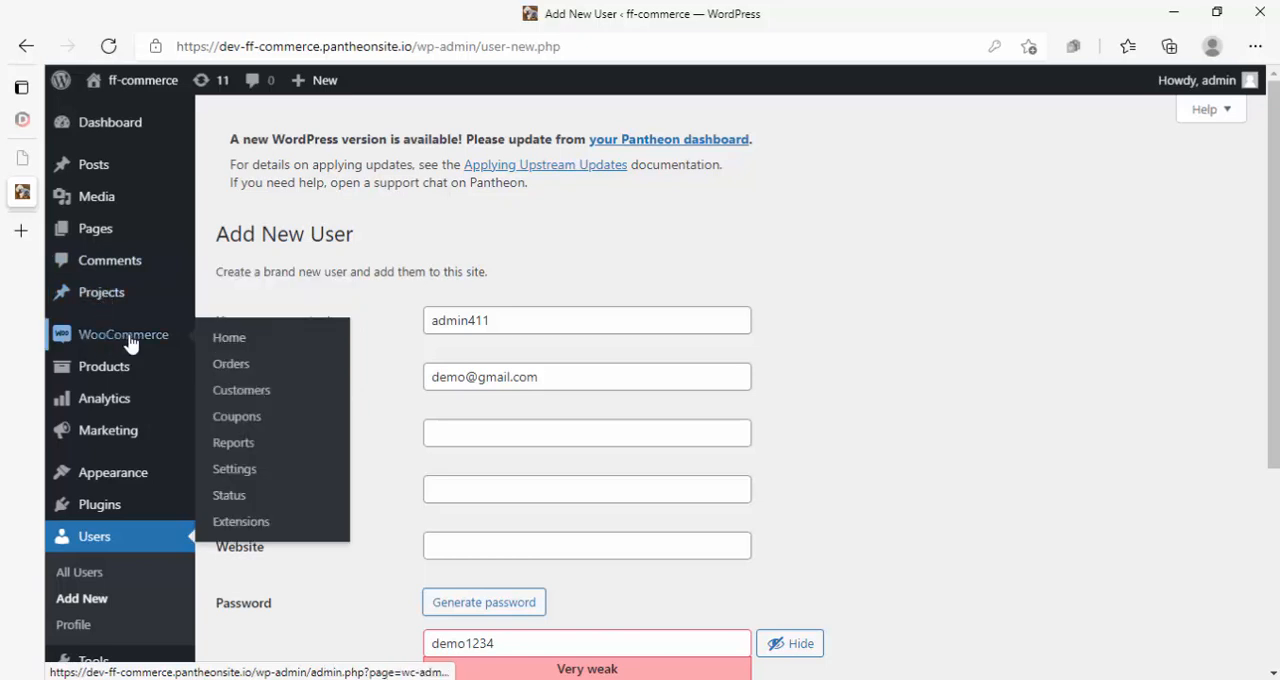
mouse_move(100, 376)
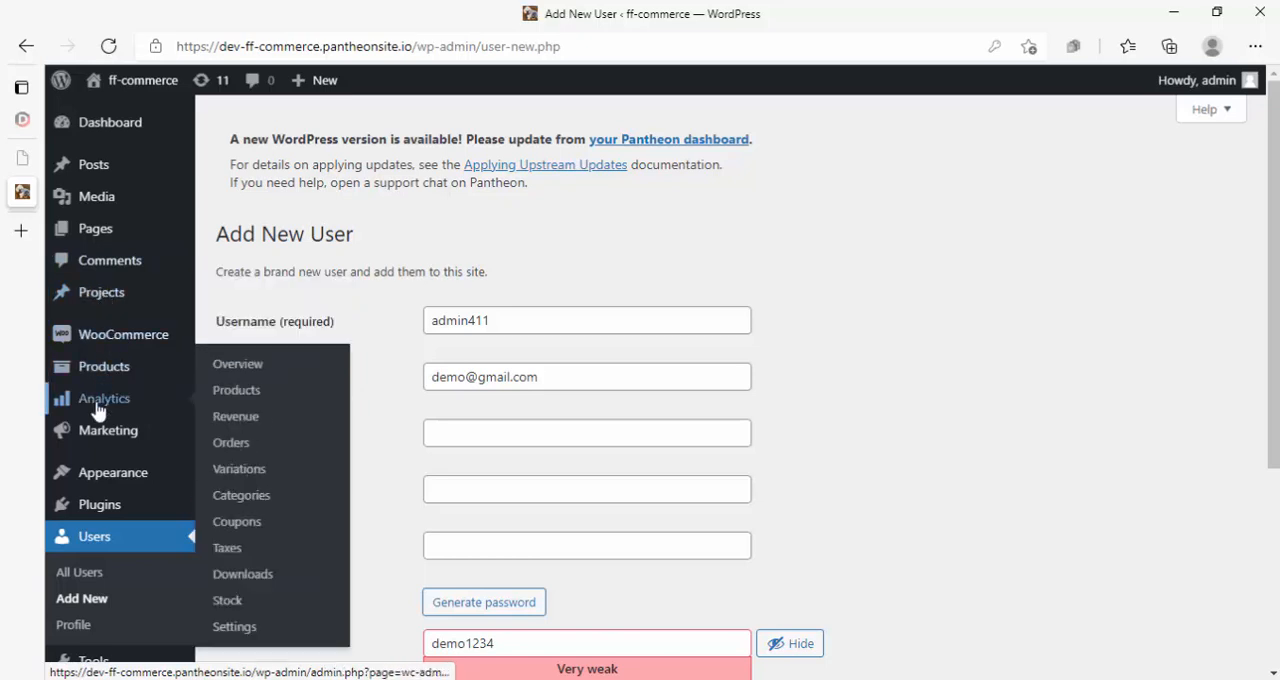
- Assign the Editor role to the new user and create the account
scroll(97, 524, "down", 2)
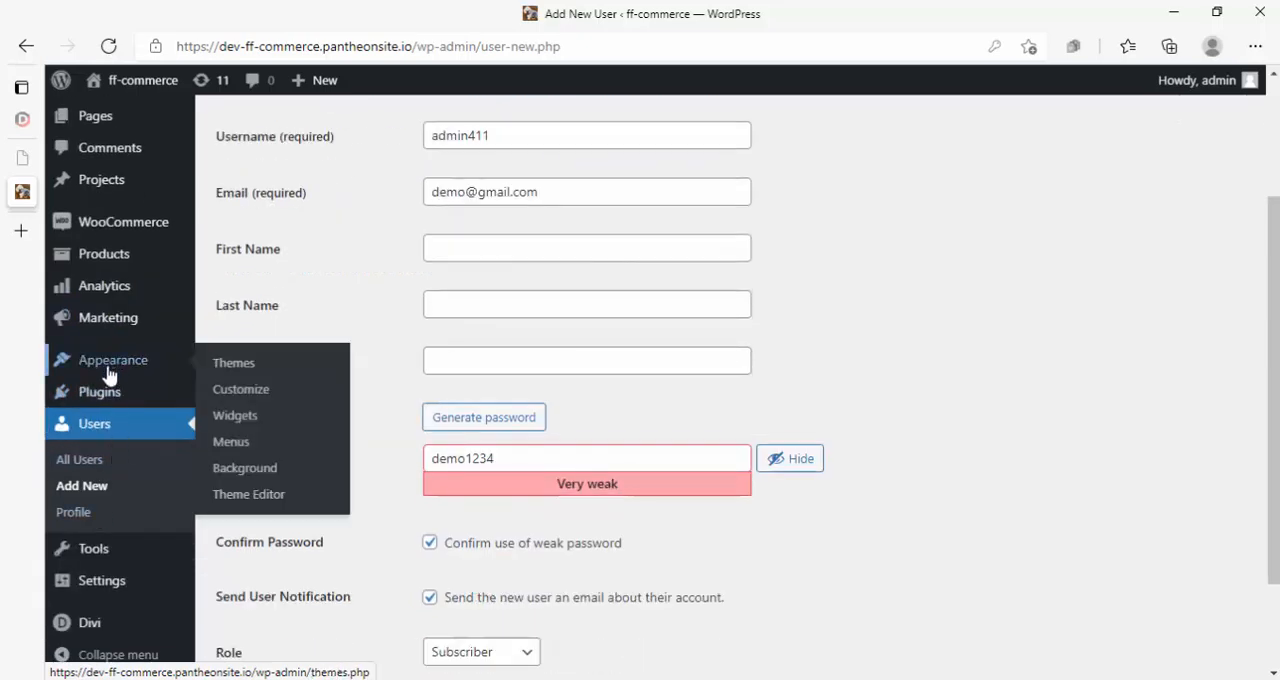
scroll(457, 537, "down", 2)
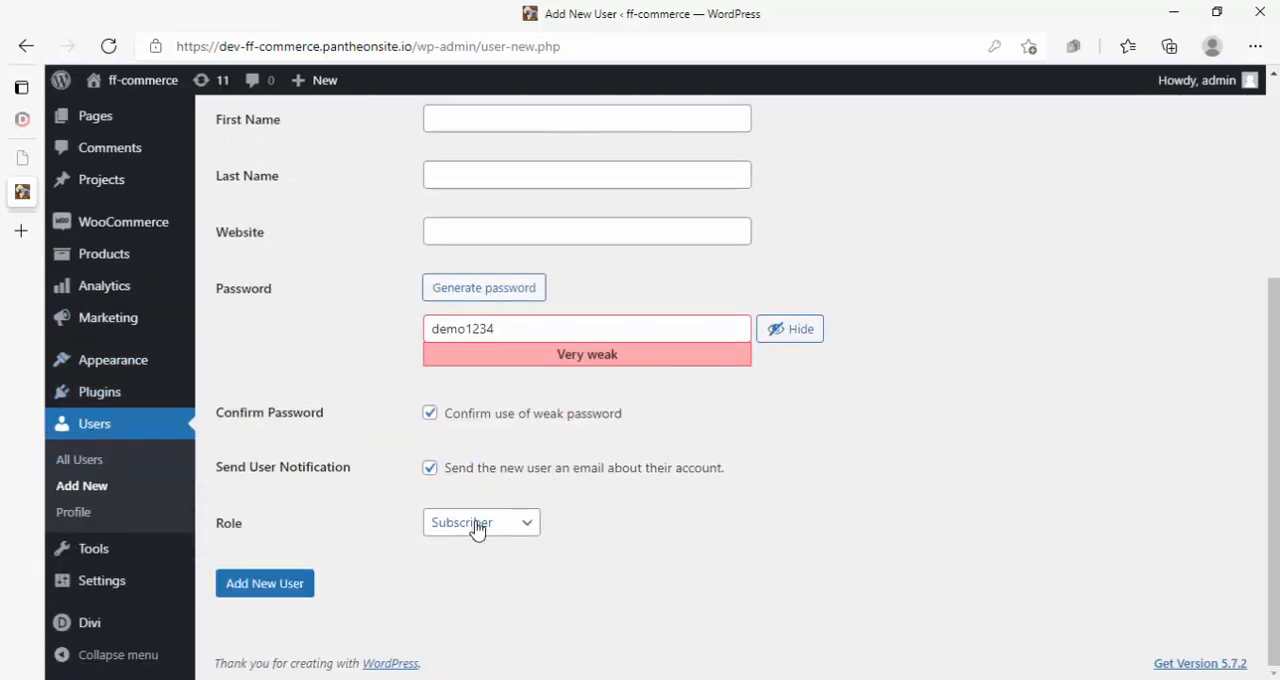
left_click(474, 527)
left_click(455, 466)
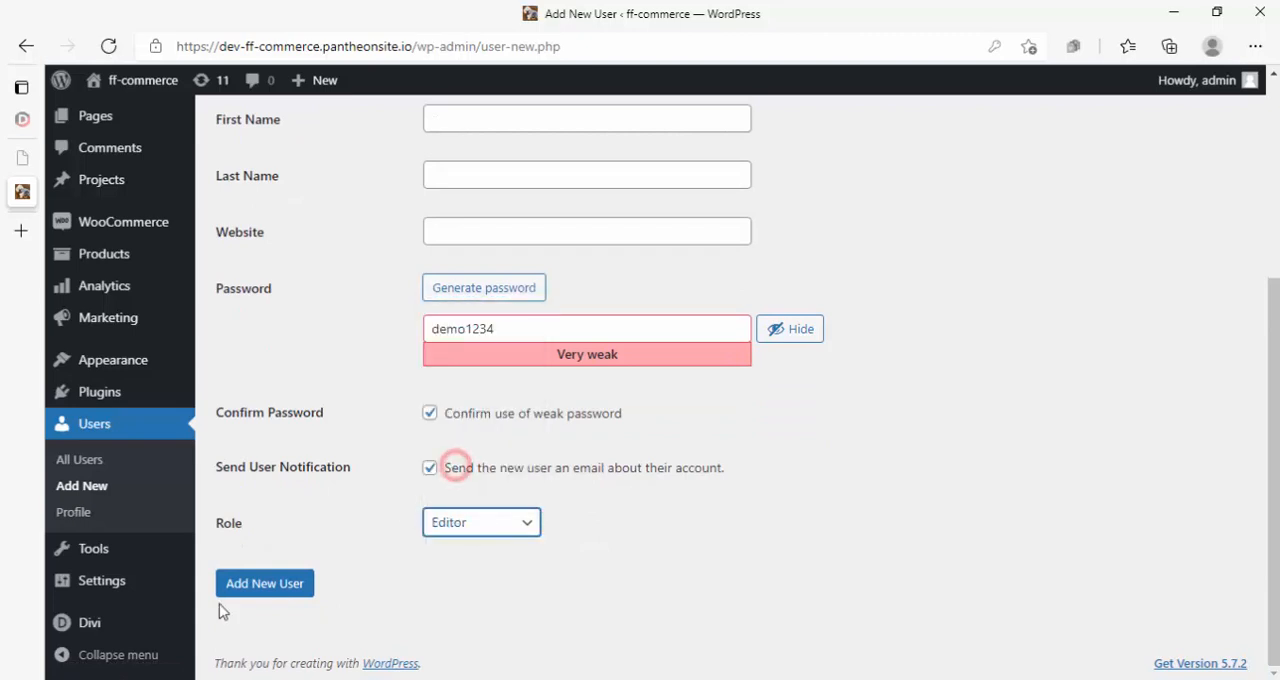
left_click(262, 594)
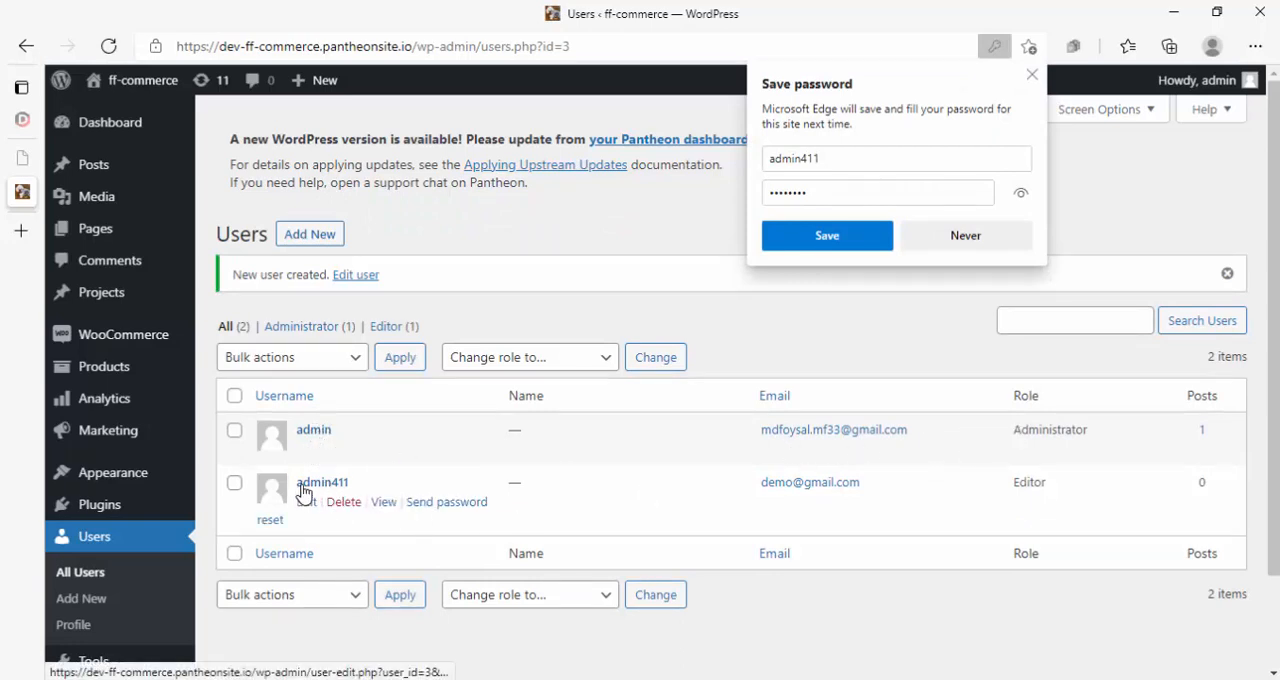
- Save the login for the new admin411 account in the browser
left_click(857, 240)
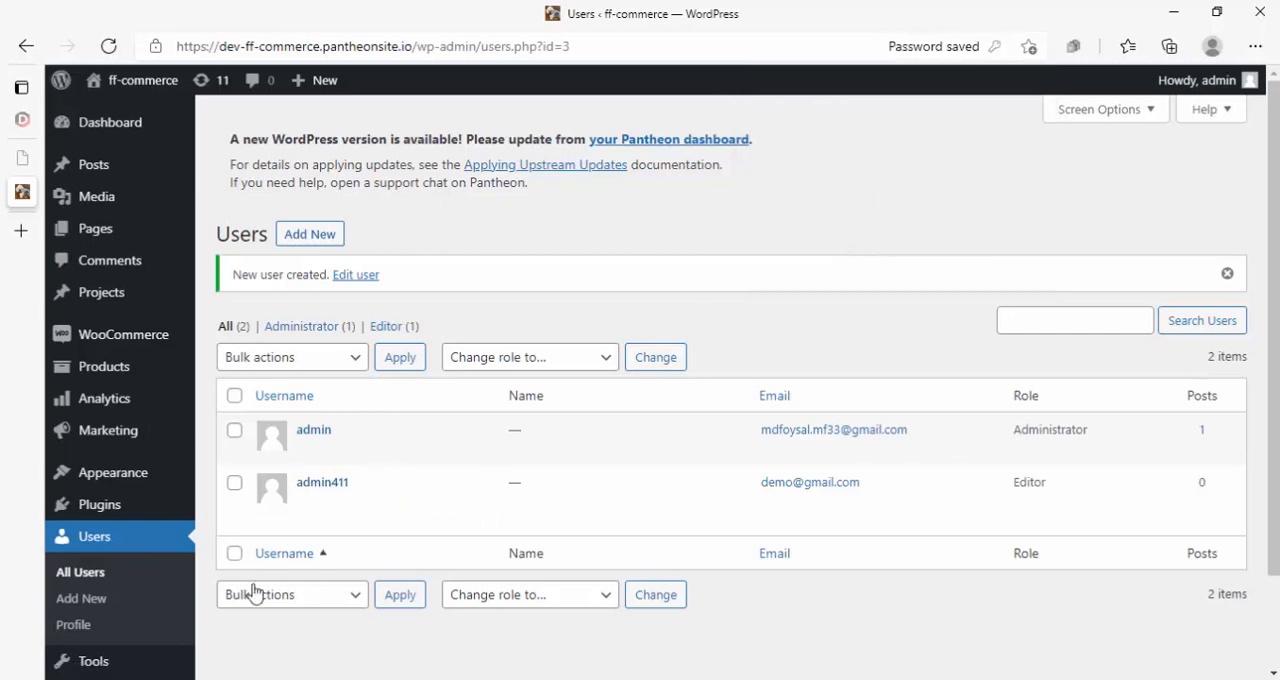
- Review the role options on admin411's edit page without changing the role, and return to the Users list
left_click(323, 487)
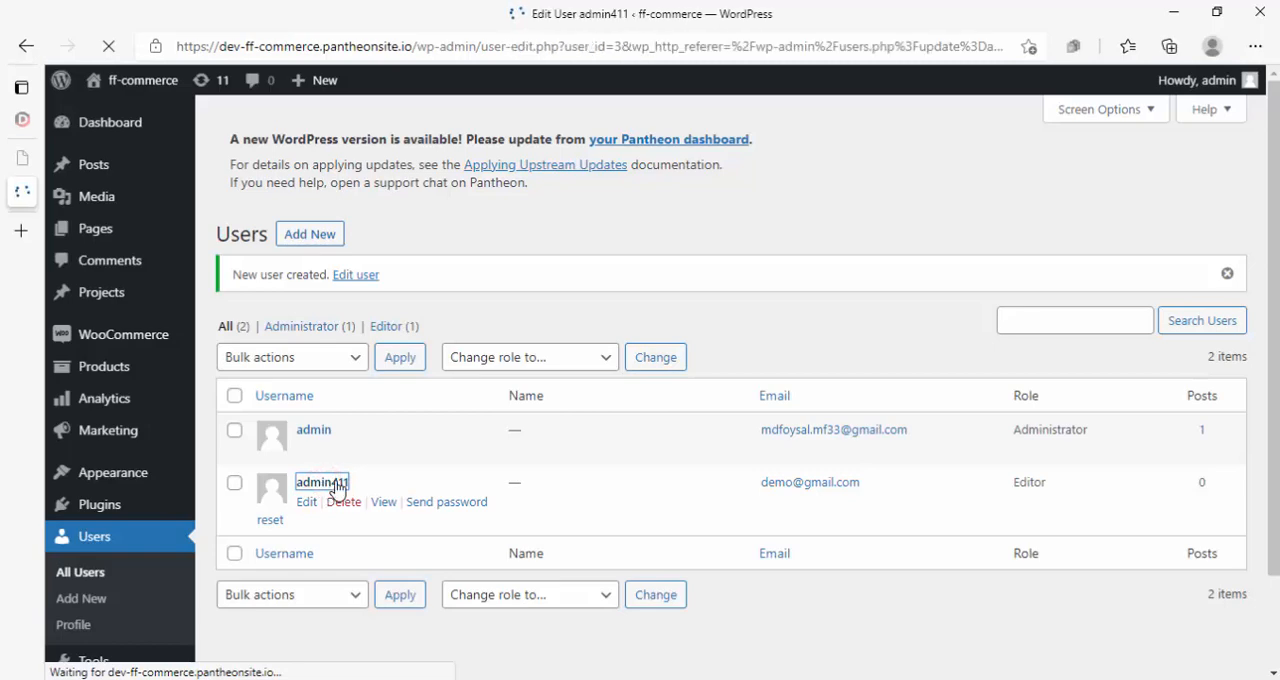
scroll(440, 455, "down", 5)
scroll(440, 455, "up", 3)
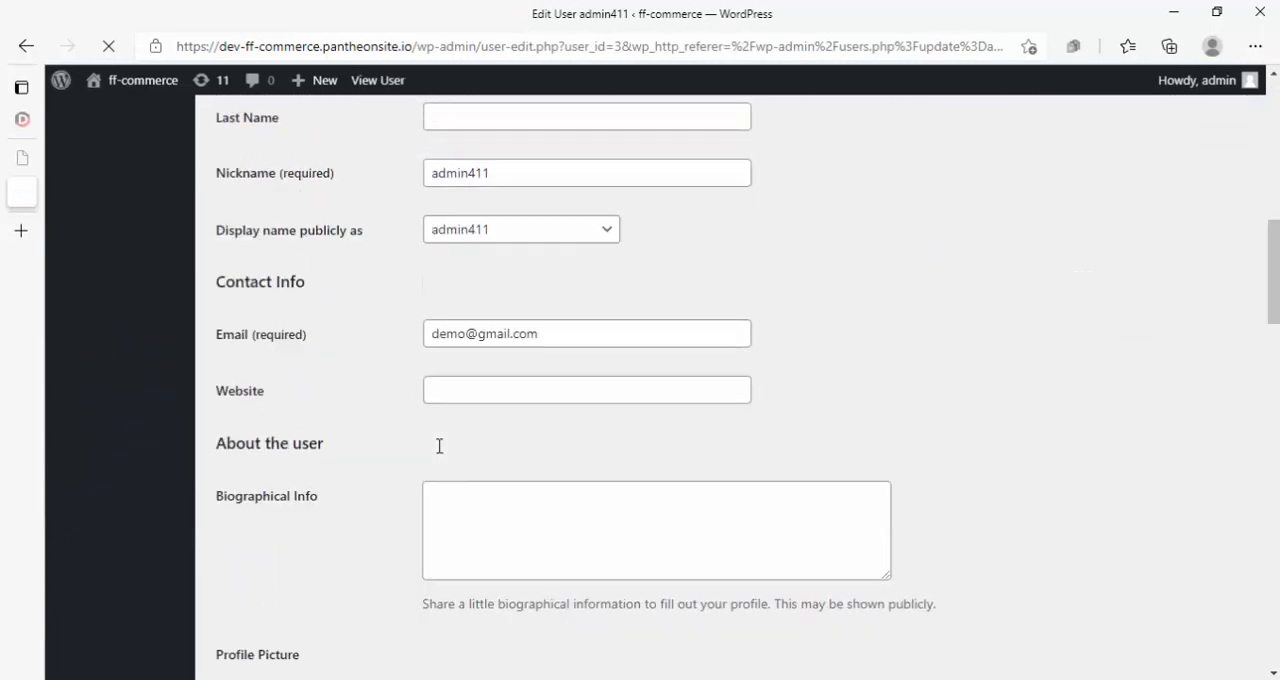
left_click(474, 279)
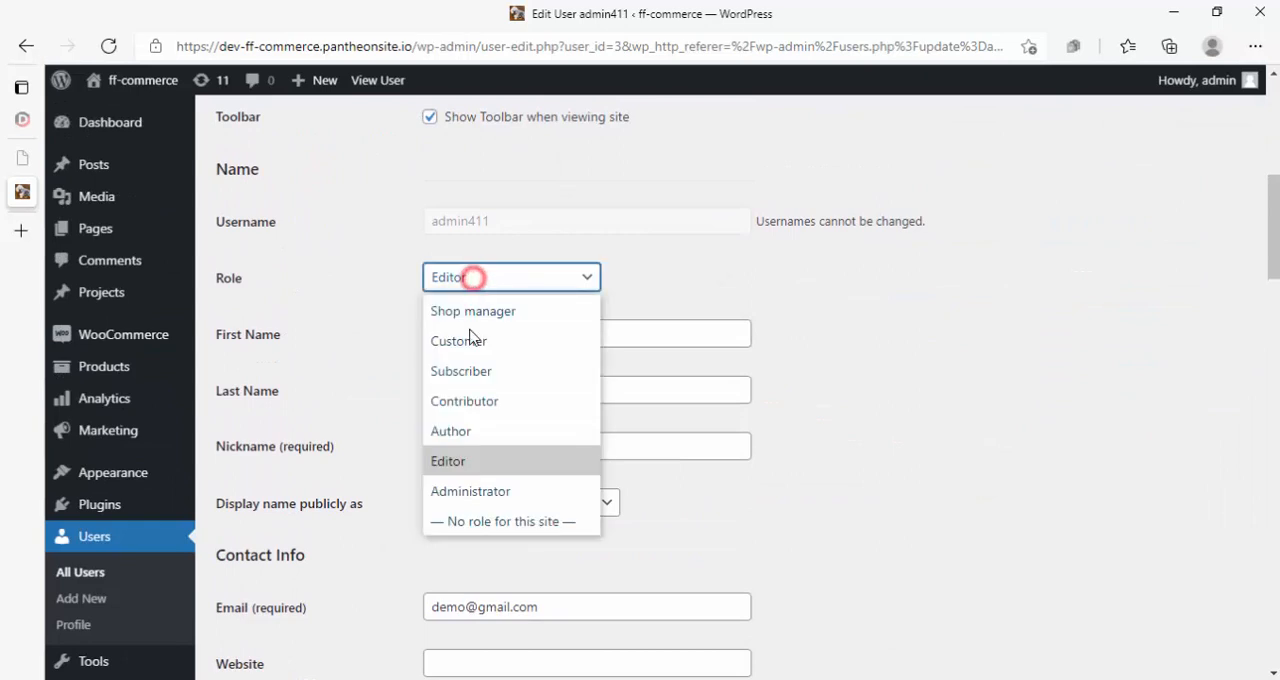
left_click(474, 227)
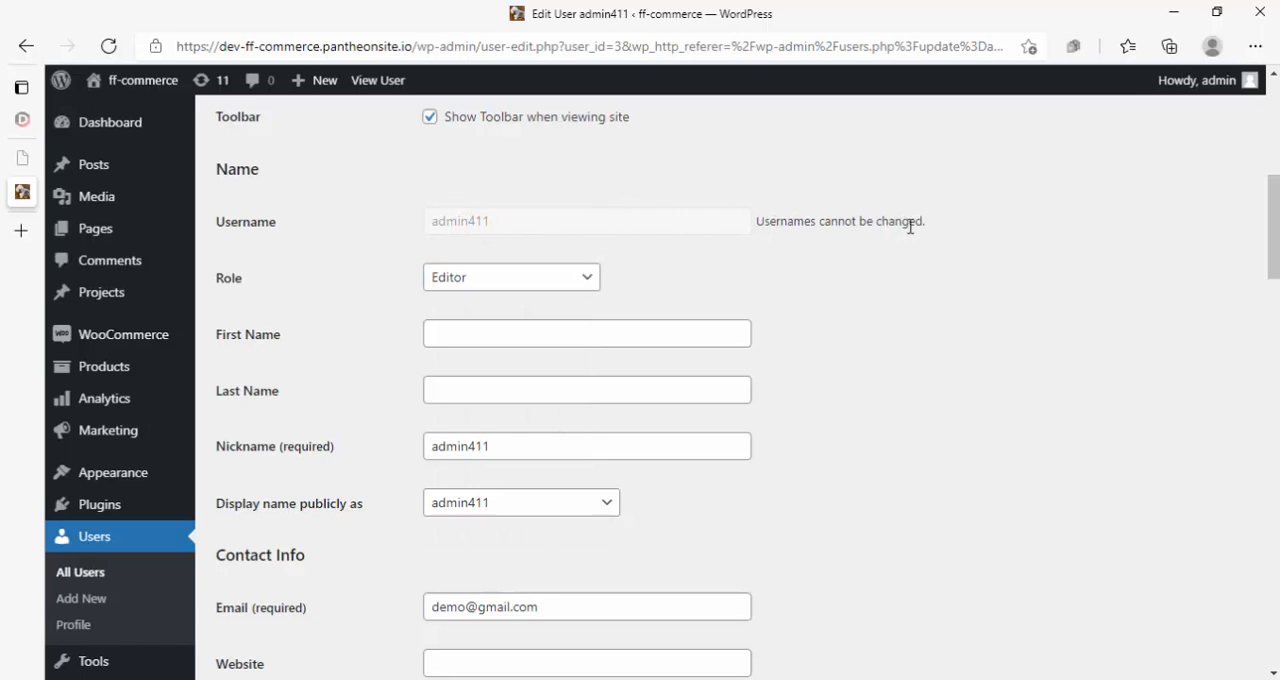
left_click(26, 46)
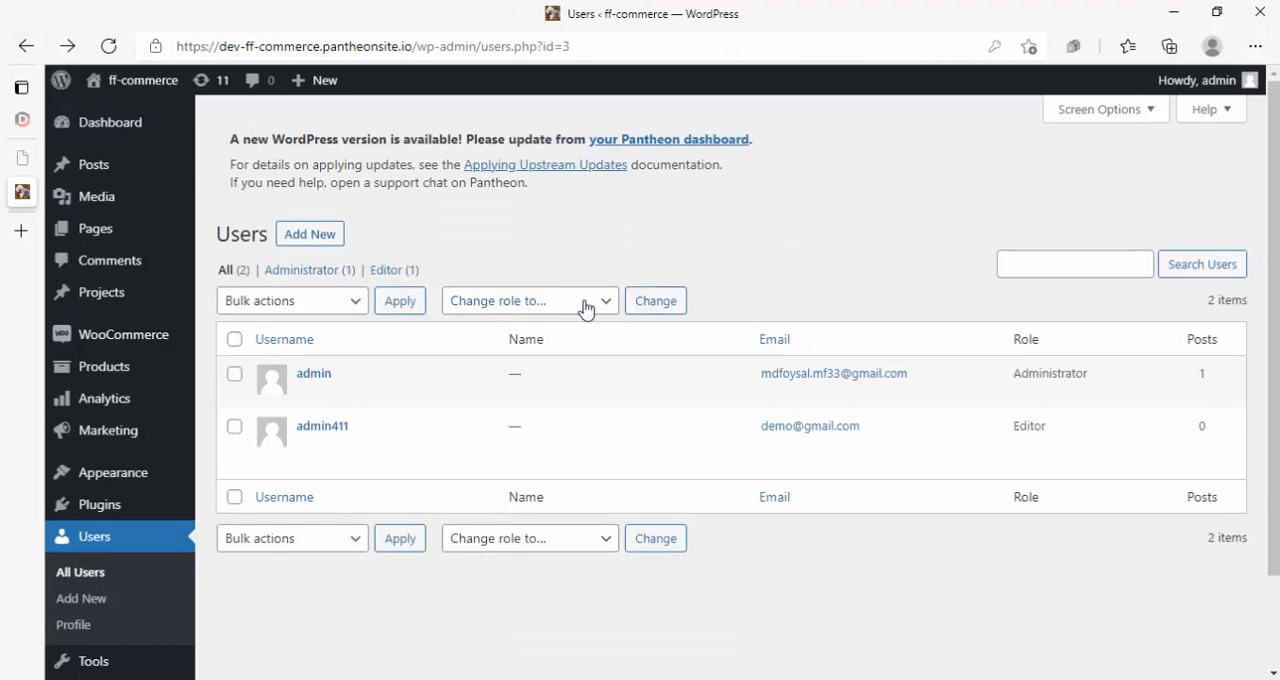
- Open an InPrivate browser window and copy the site's wp-admin address from the Users page
key("ctrl+shift+n")
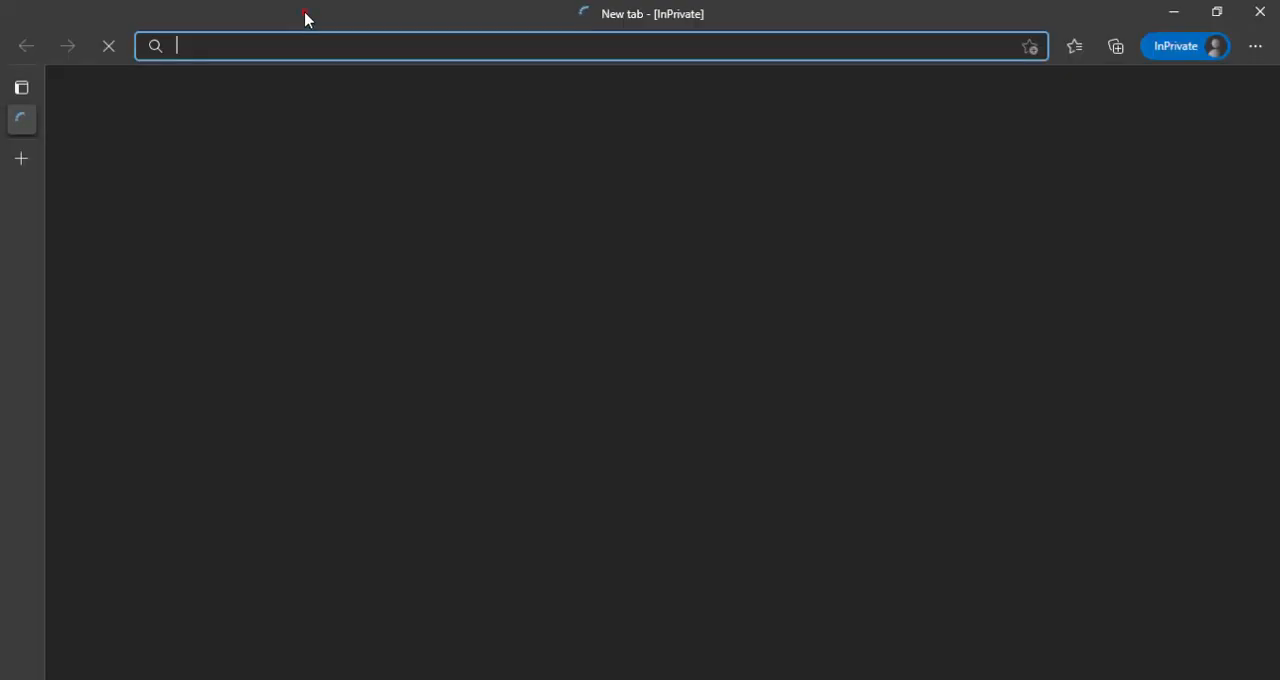
left_click_drag(304, 14, 616, 254)
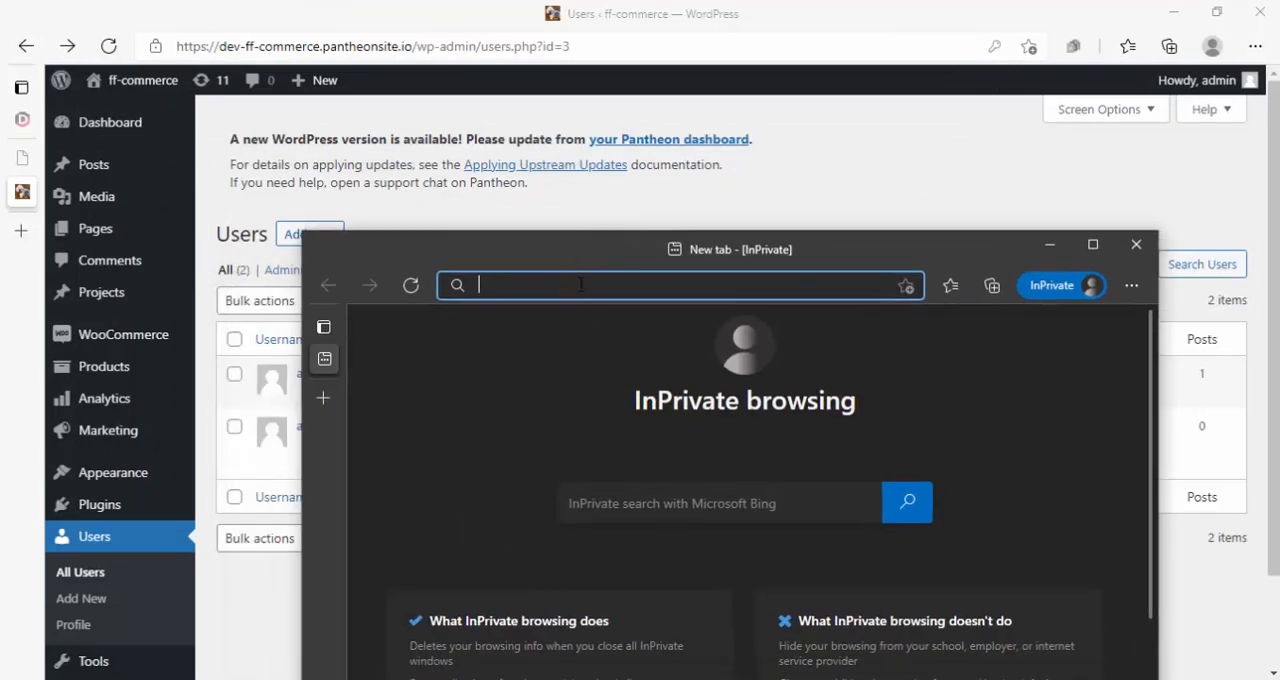
left_click(412, 47)
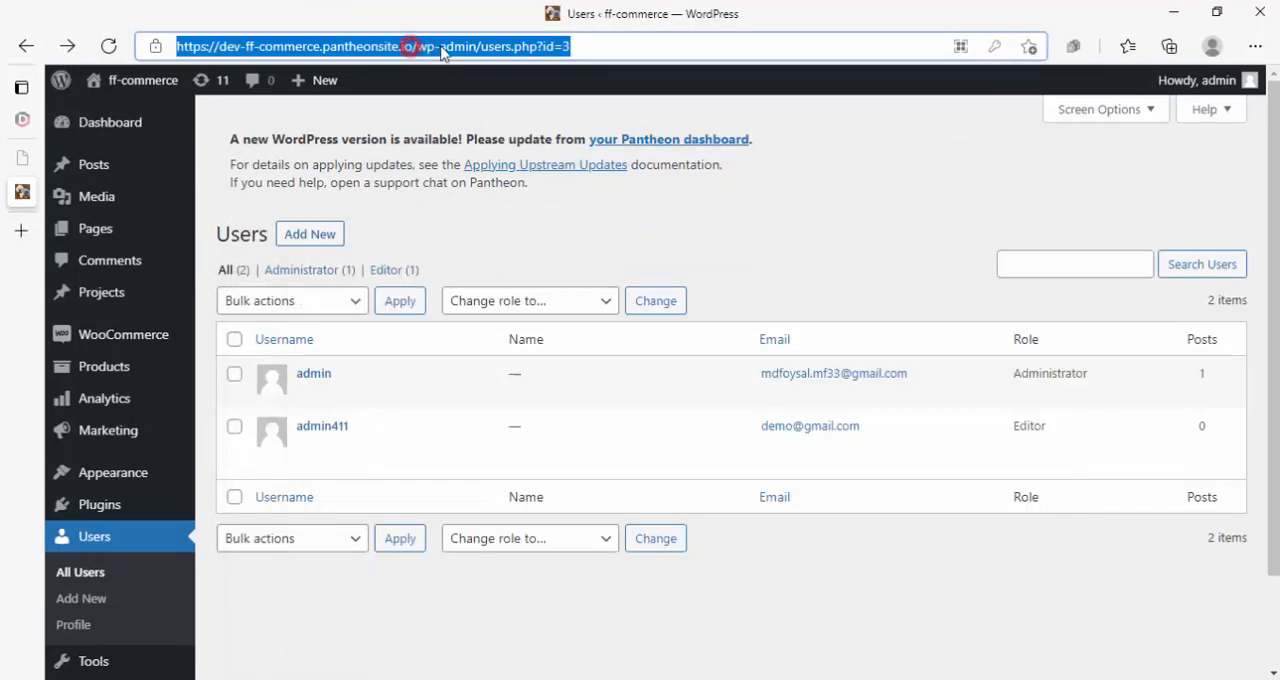
left_click(466, 47)
left_click_drag(477, 47, 177, 46)
key("ctrl+c")
left_click(278, 0)
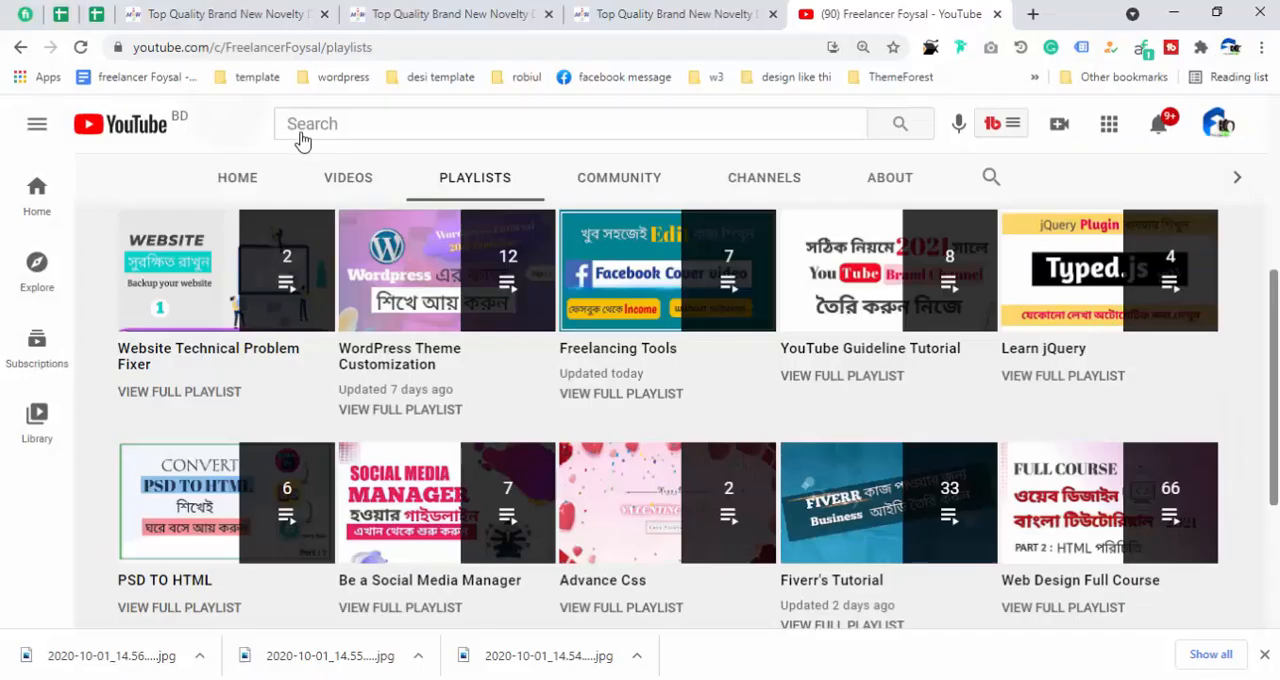
left_click(257, 0)
left_click(207, 0)
left_click(293, 90)
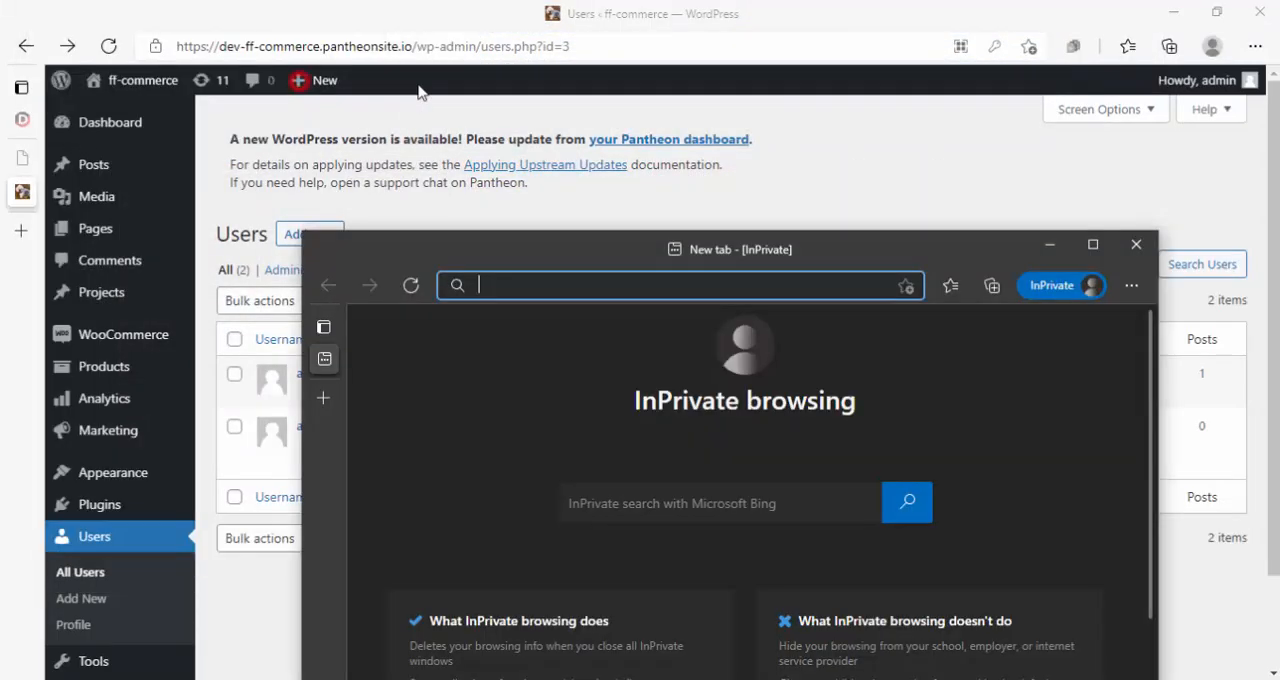
left_click(565, 286)
key("ctrl+v")
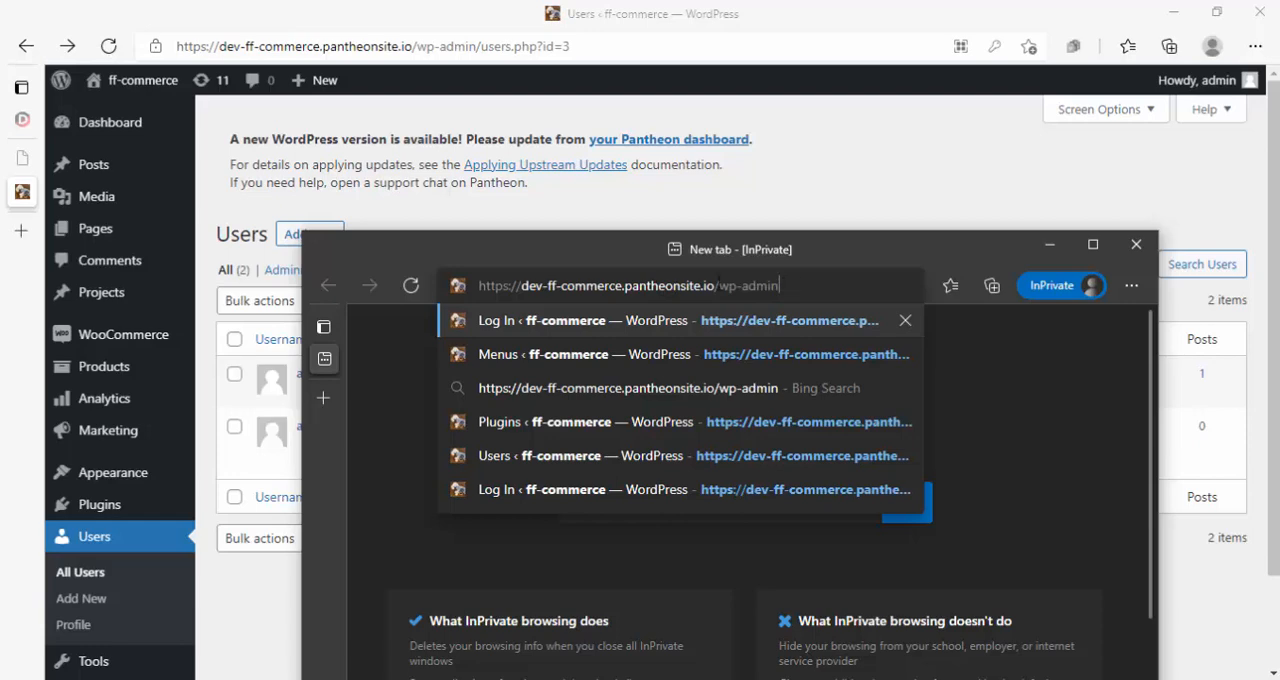
key("Return")
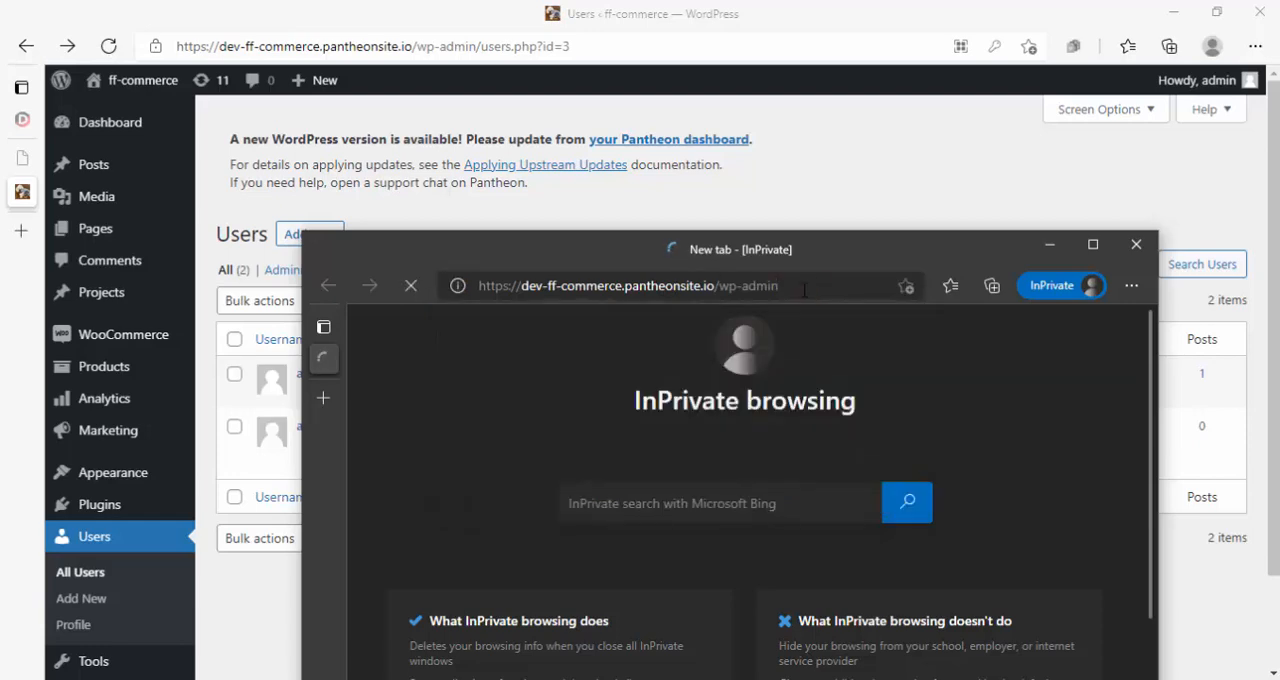
left_click_drag(509, 260, 556, 135)
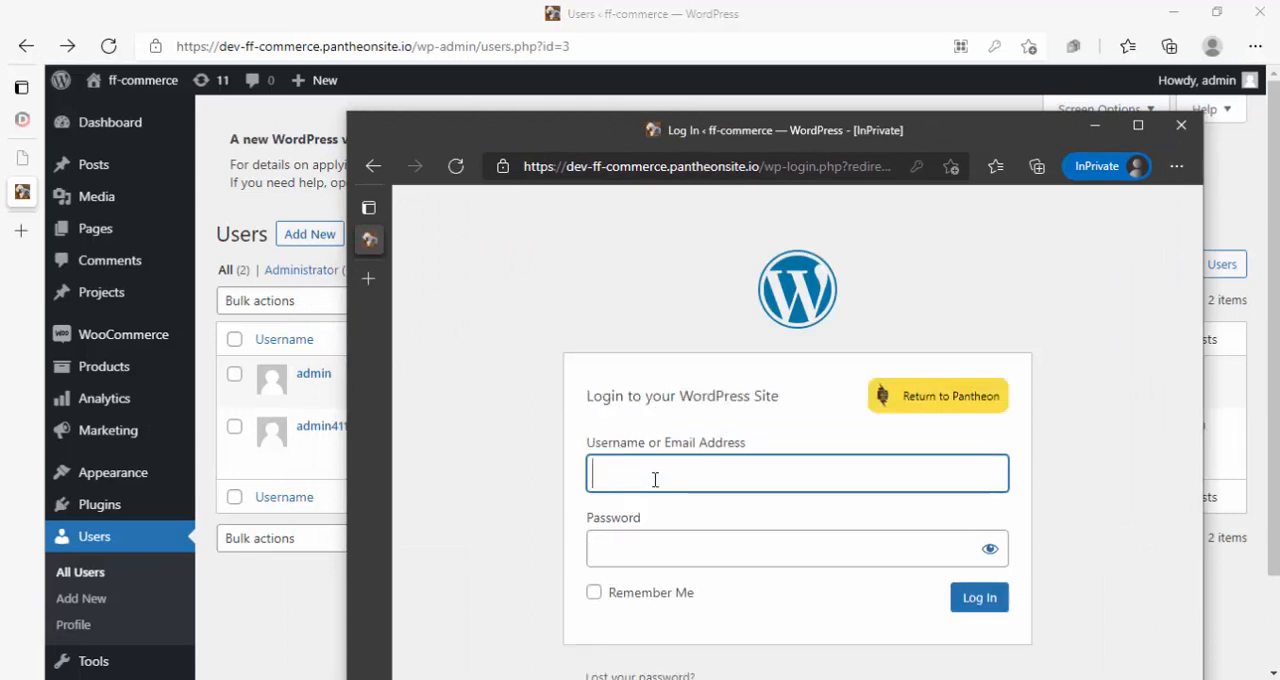
- Log in to the site as admin411 with the account password and Remember Me enabled
left_click(654, 479)
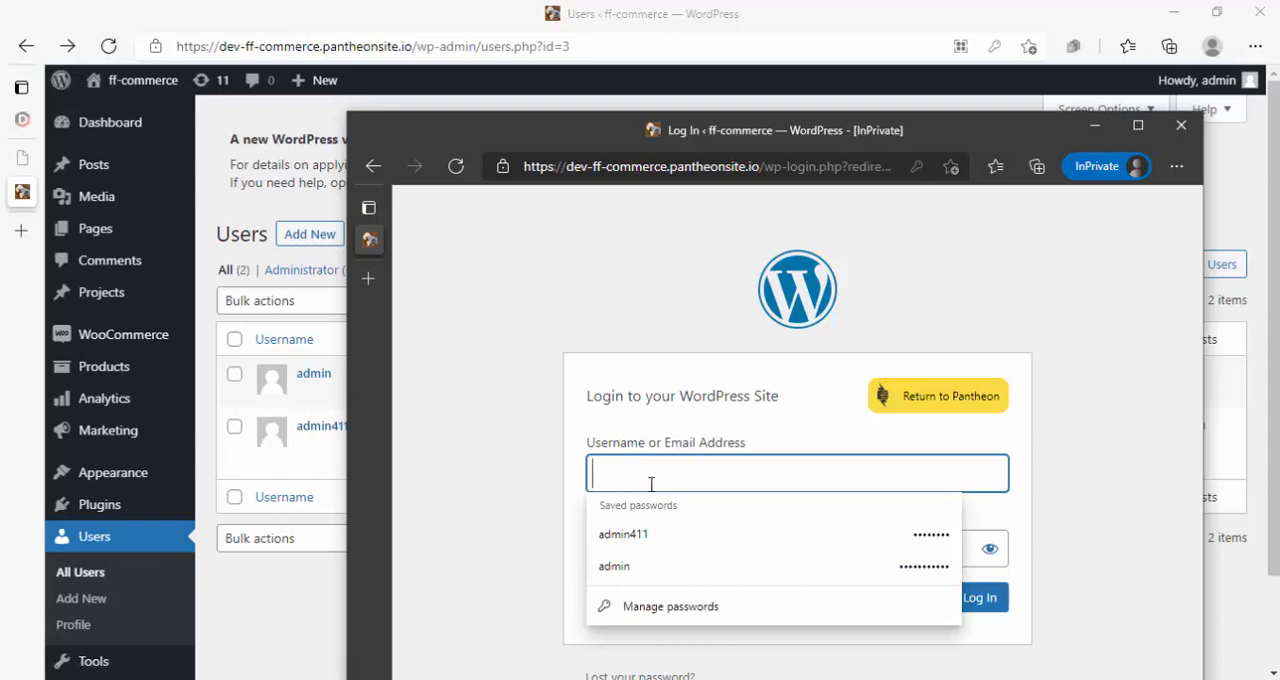
type("admin411")
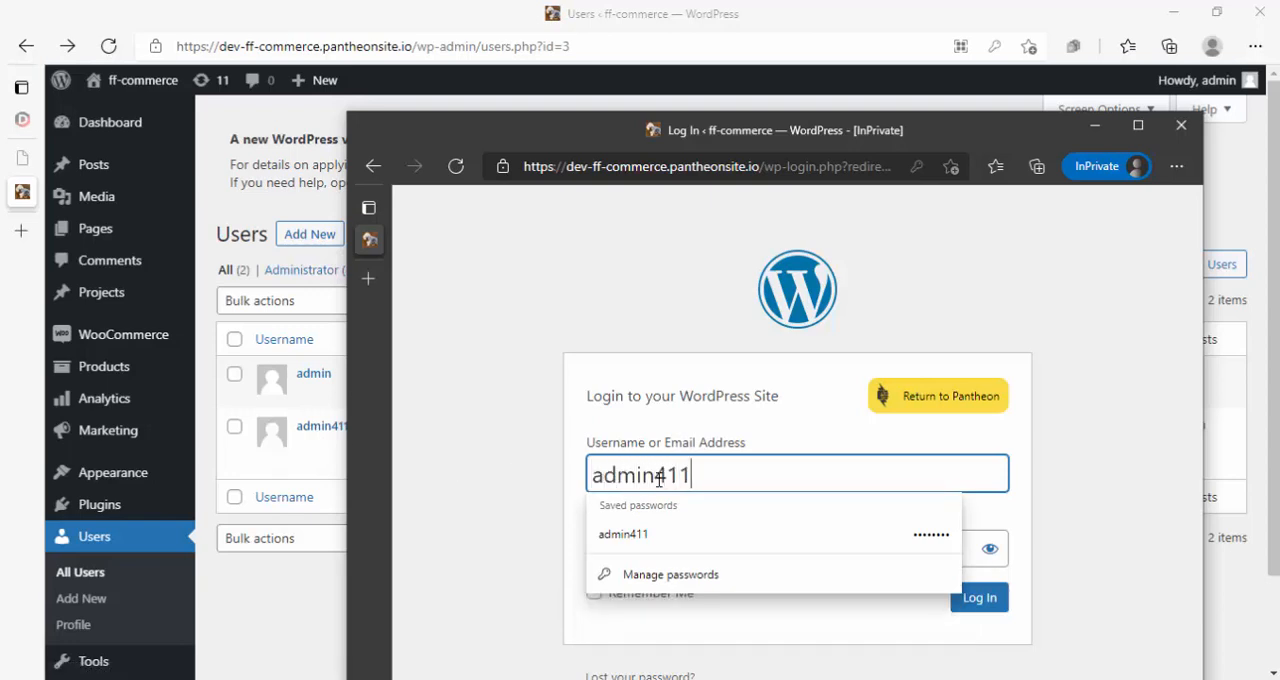
left_click(675, 338)
left_click(662, 549)
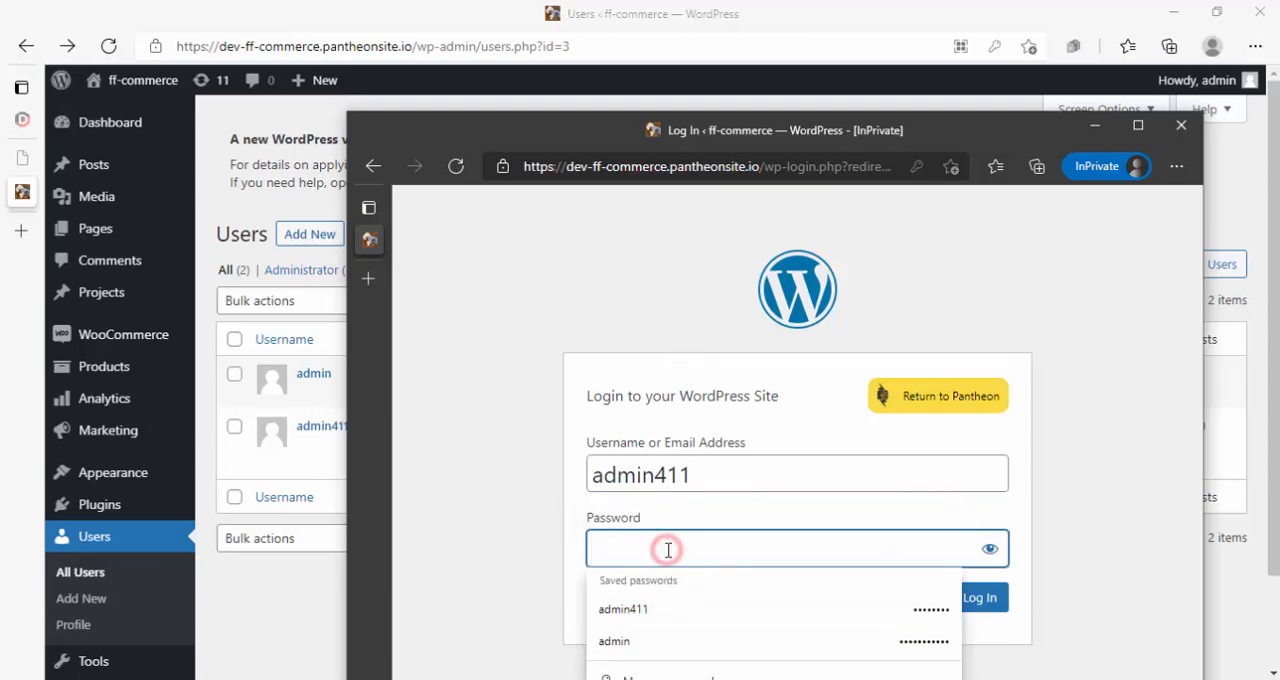
type("••••")
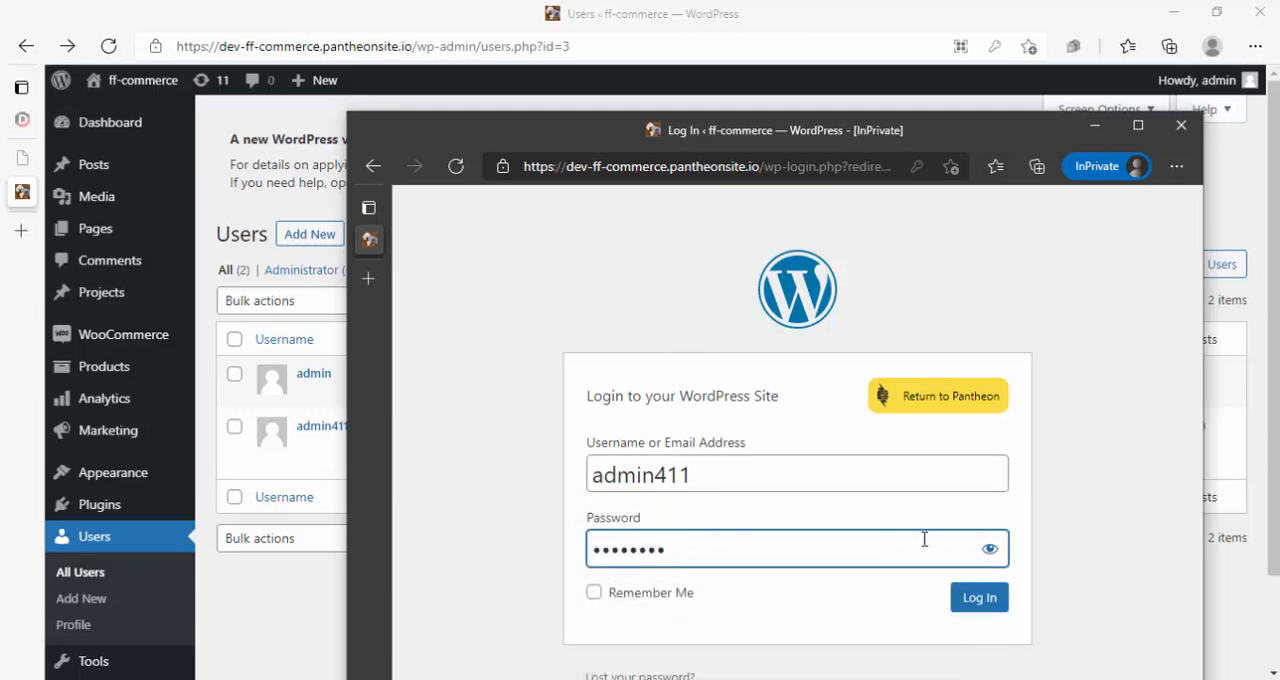
type("1234")
left_click(989, 549)
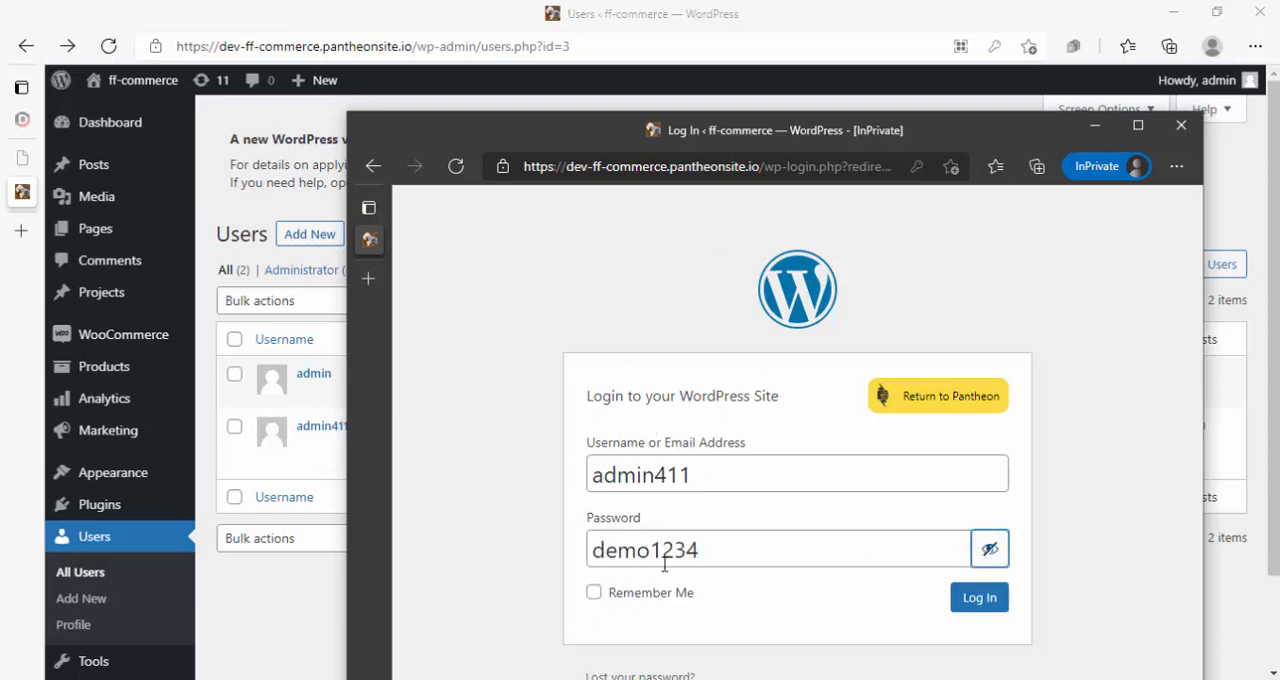
left_click(594, 593)
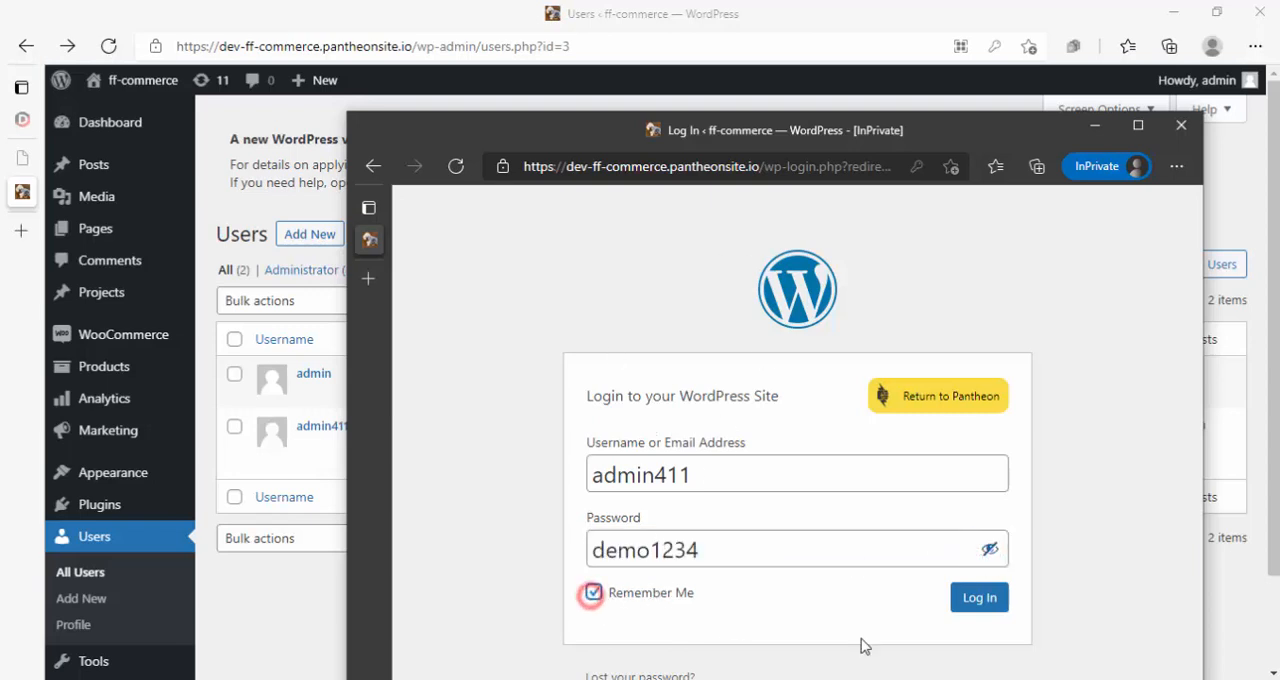
left_click(987, 606)
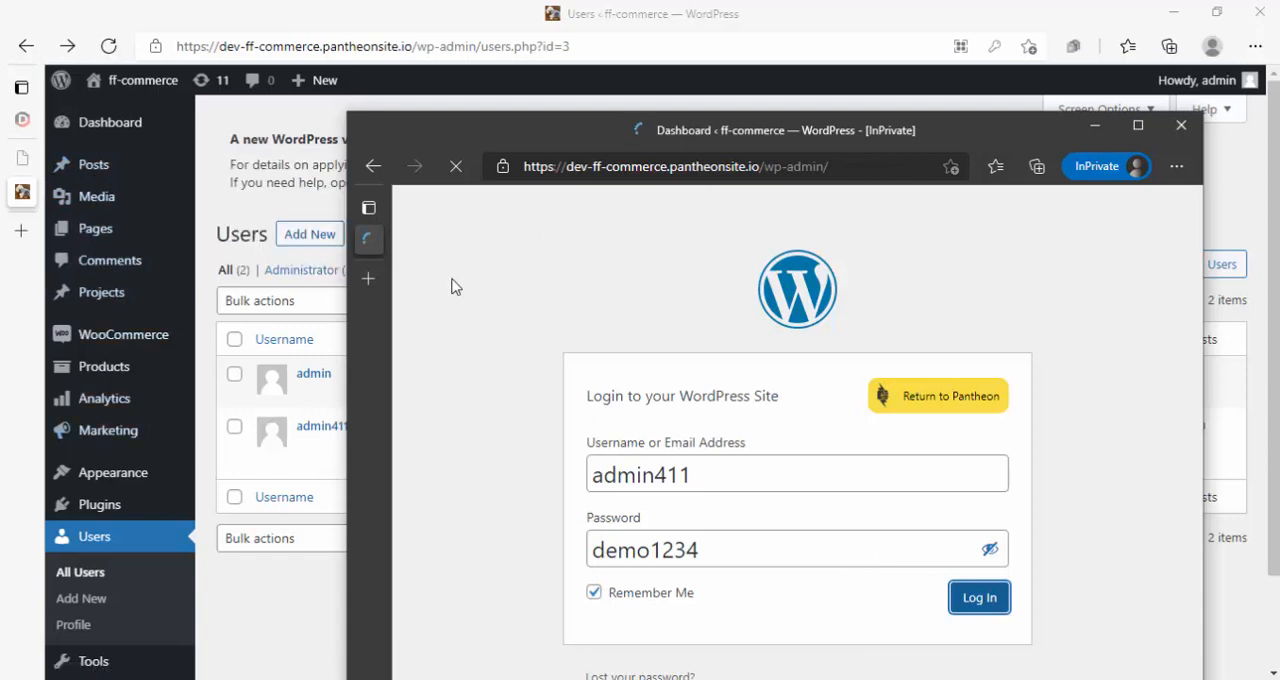
- Compare admin411's dashboard menu with the administrator's beside it, and open admin411's list of posts
left_click_drag(349, 371, 215, 369)
left_click_drag(361, 136, 465, 131)
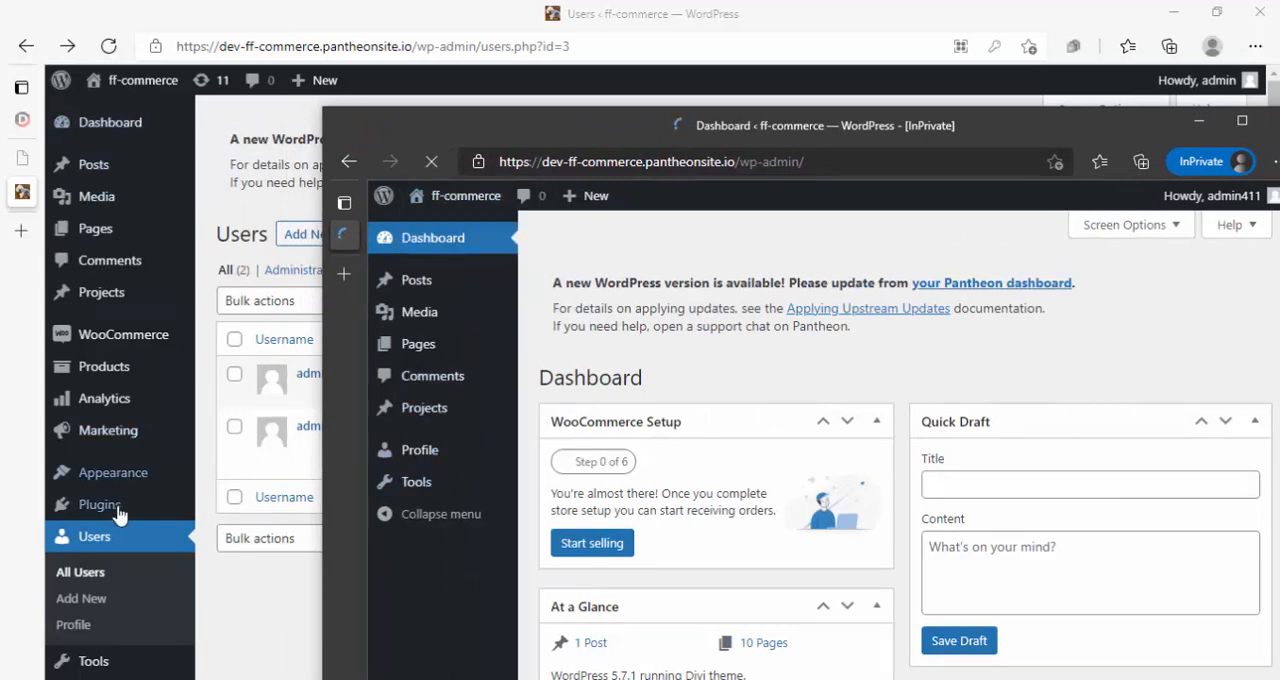
mouse_move(120, 507)
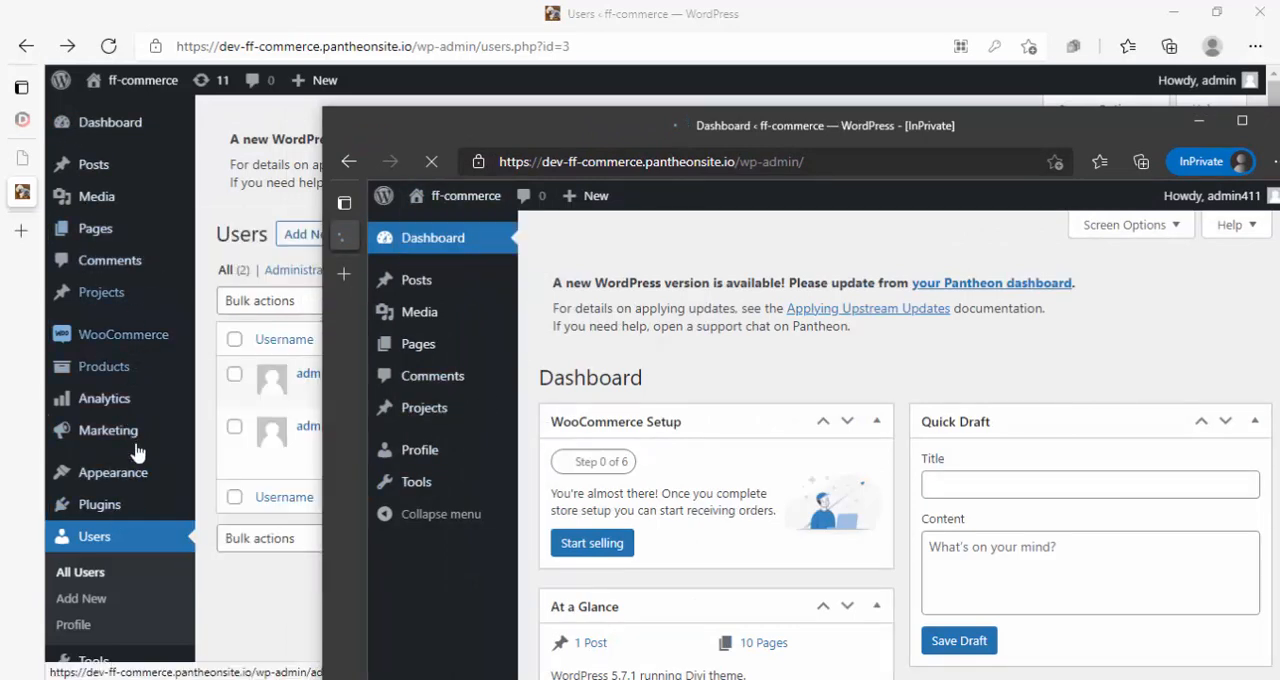
scroll(138, 500, "down", 1)
scroll(139, 540, "down", 2)
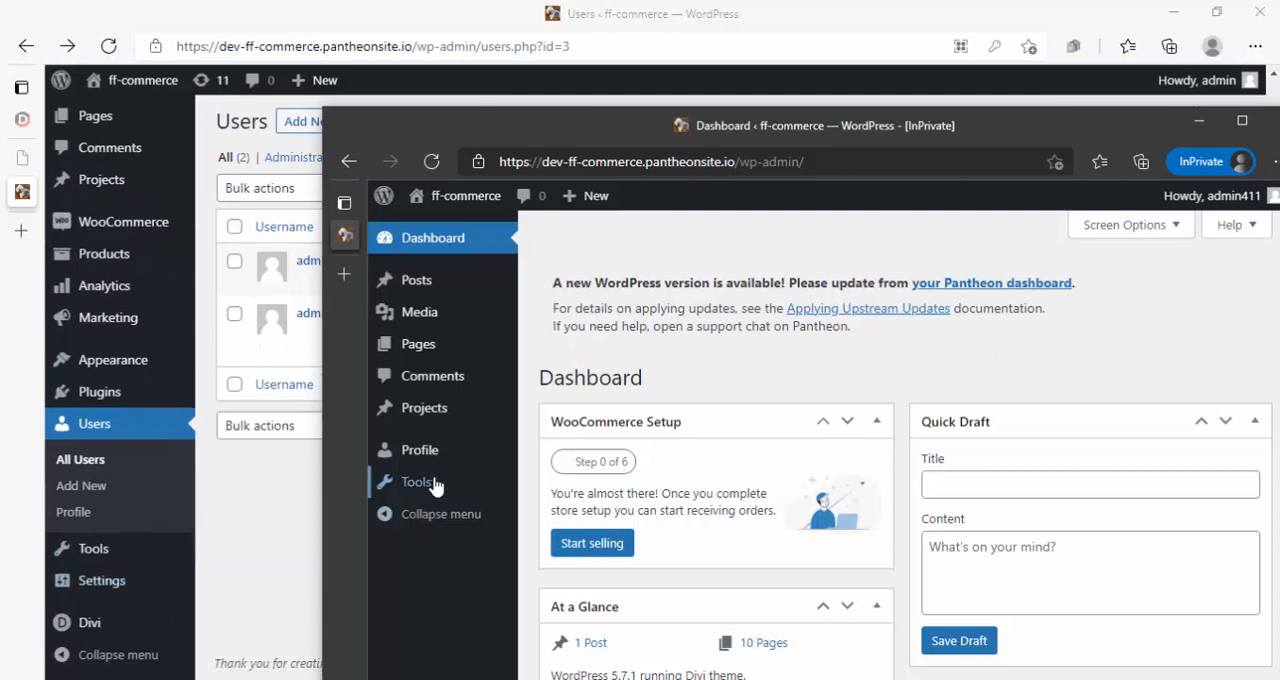
mouse_move(418, 331)
mouse_move(104, 360)
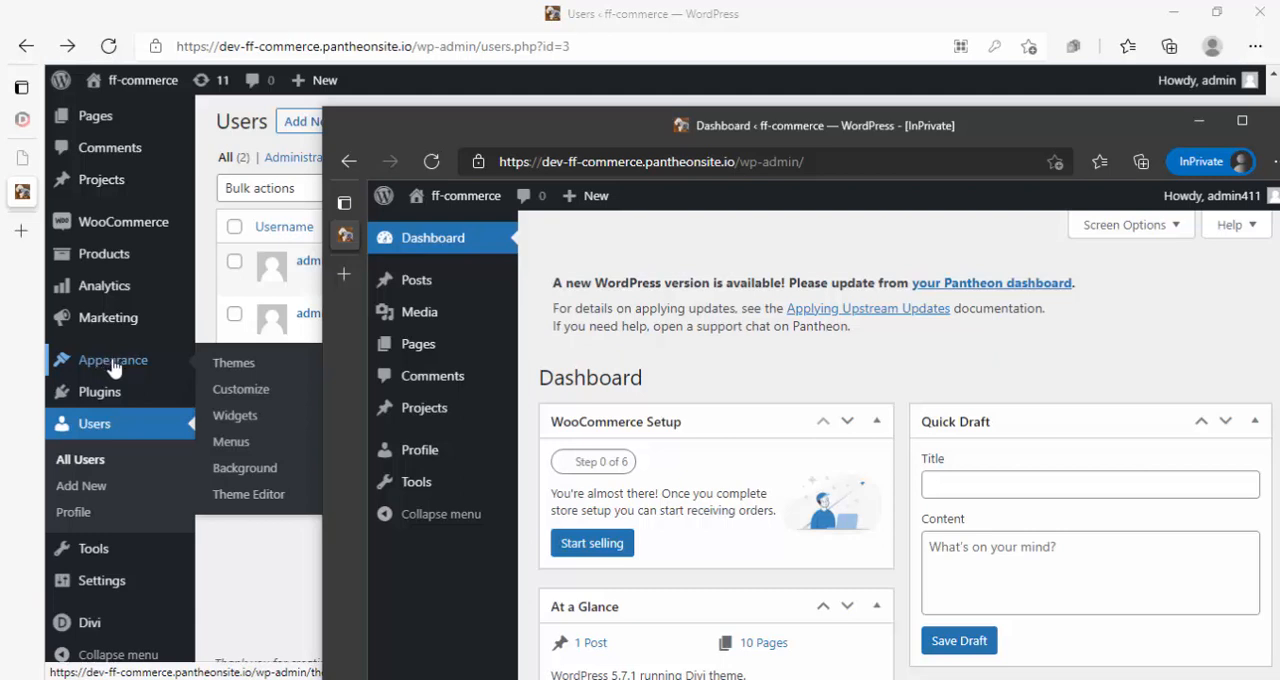
mouse_move(112, 395)
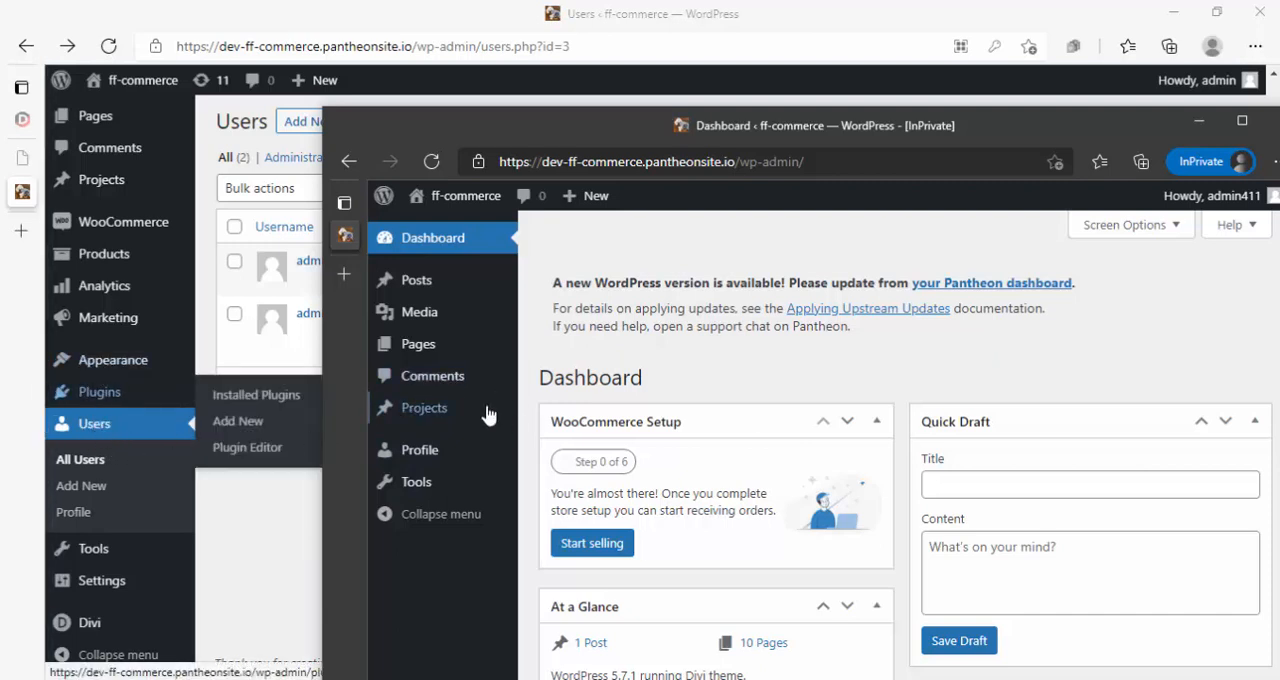
mouse_move(427, 291)
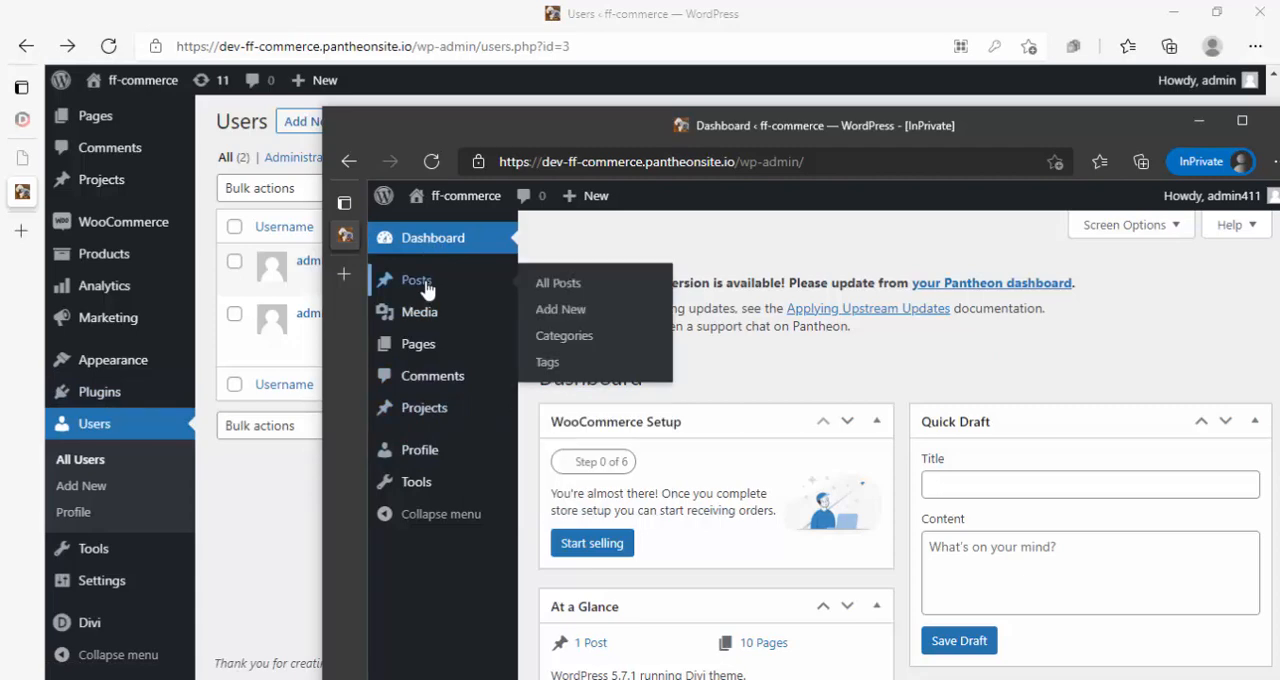
left_click(427, 288)
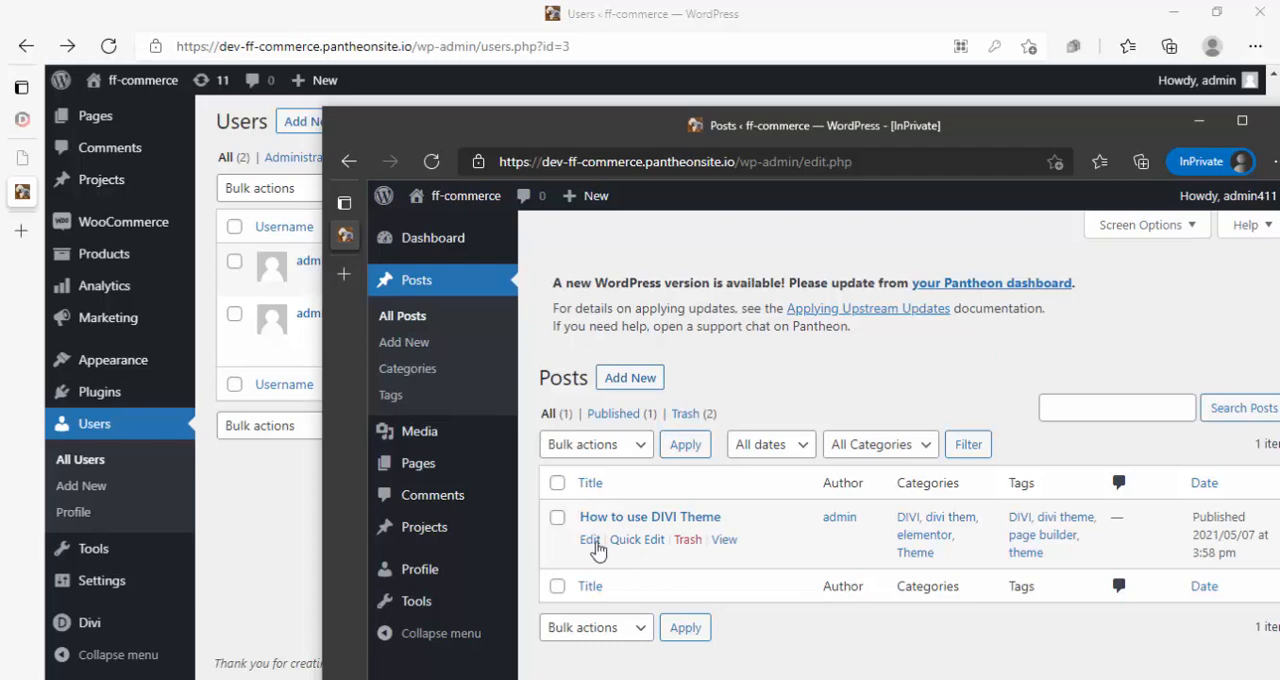
- Change admin411's role to Author from the administrator's Users list and update the user
left_click(259, 526)
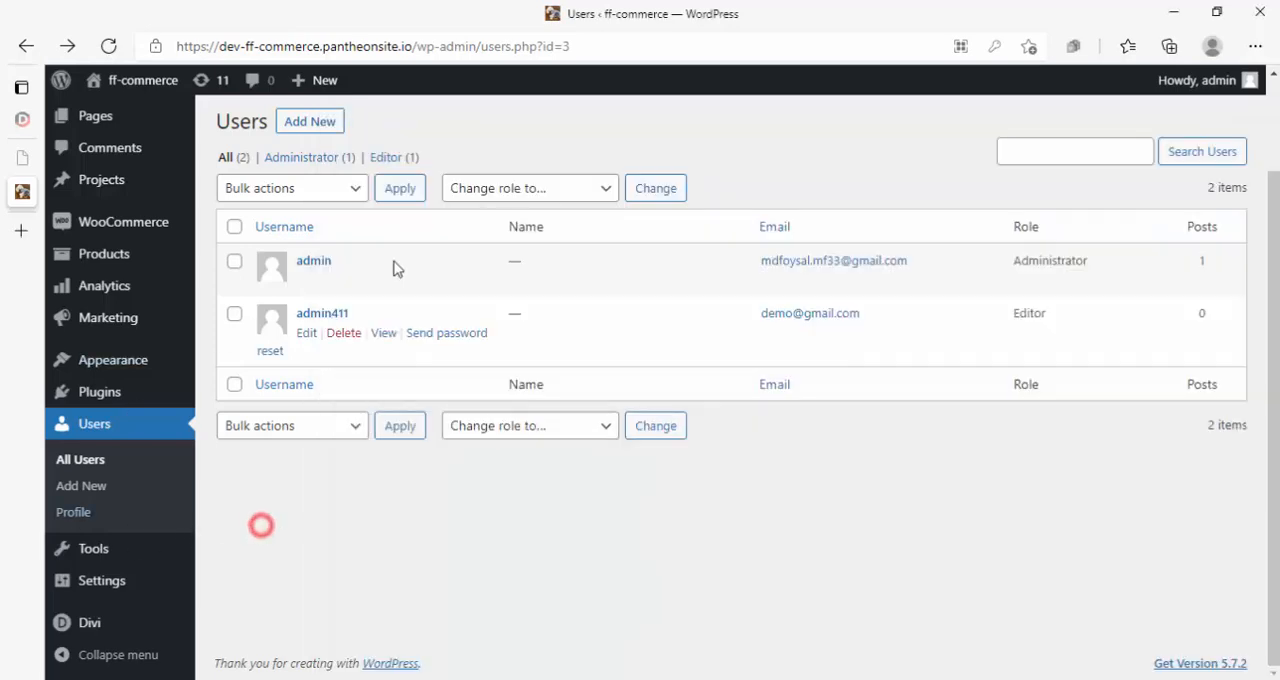
left_click(322, 320)
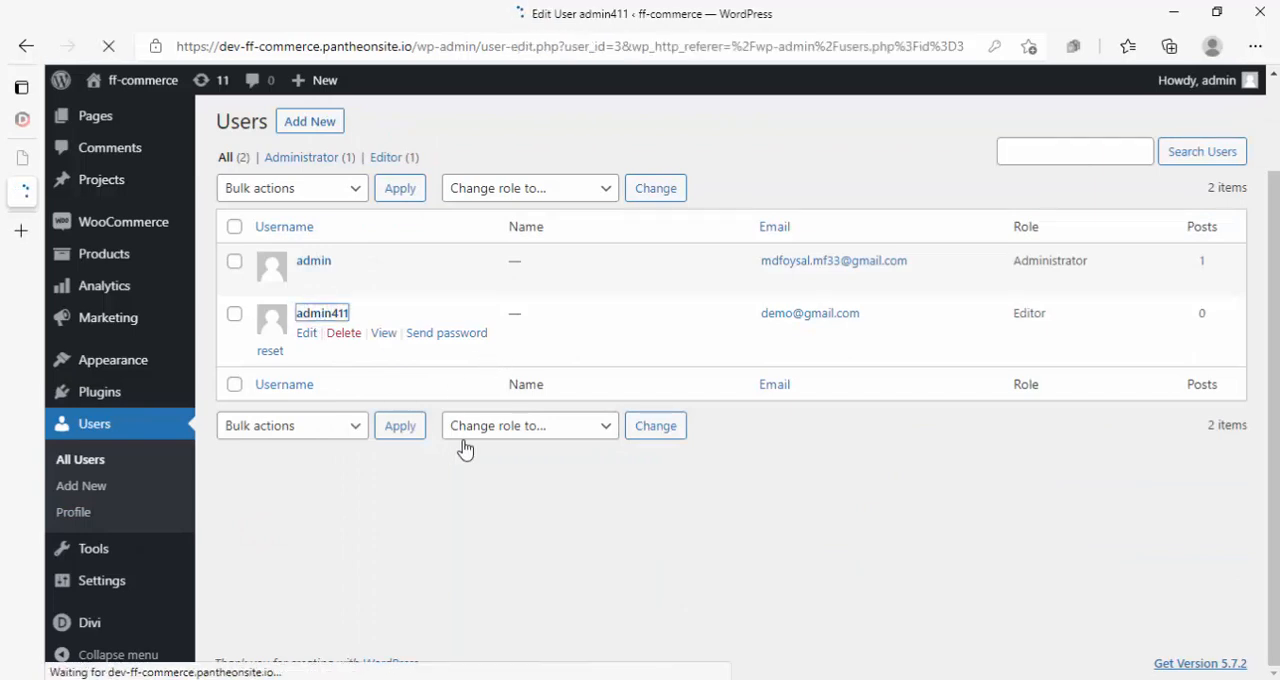
scroll(489, 403, "down", 4)
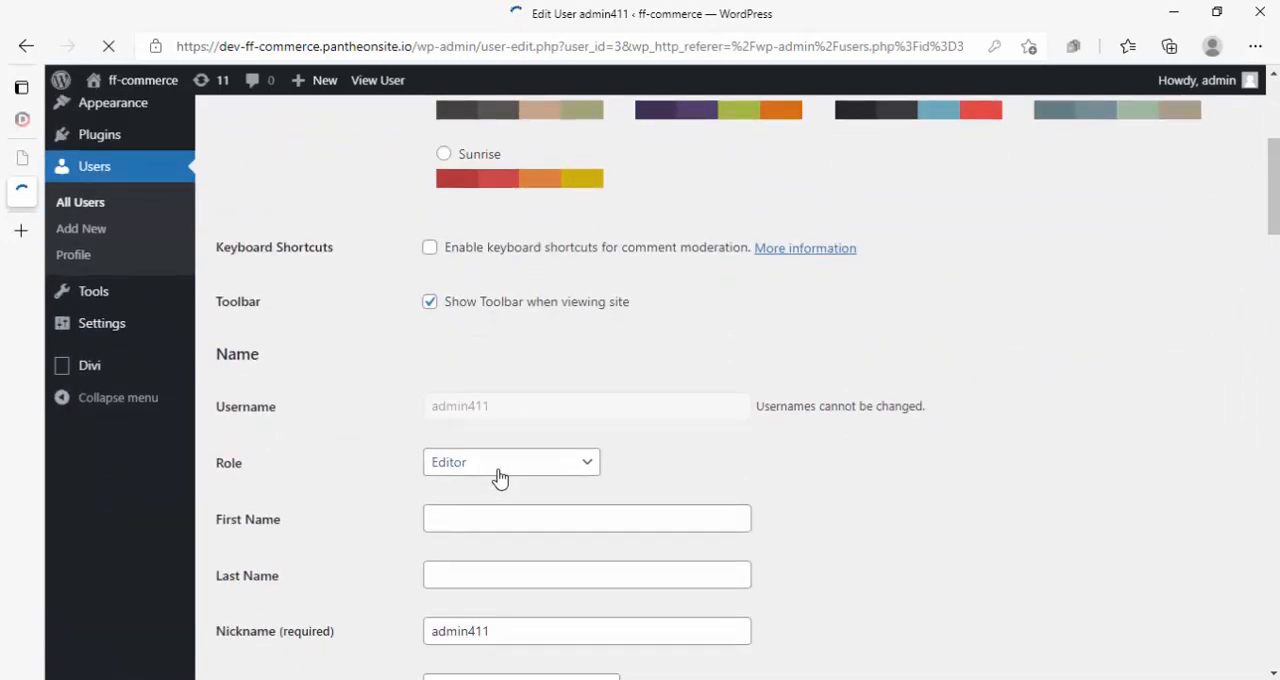
left_click(500, 466)
left_click(478, 348)
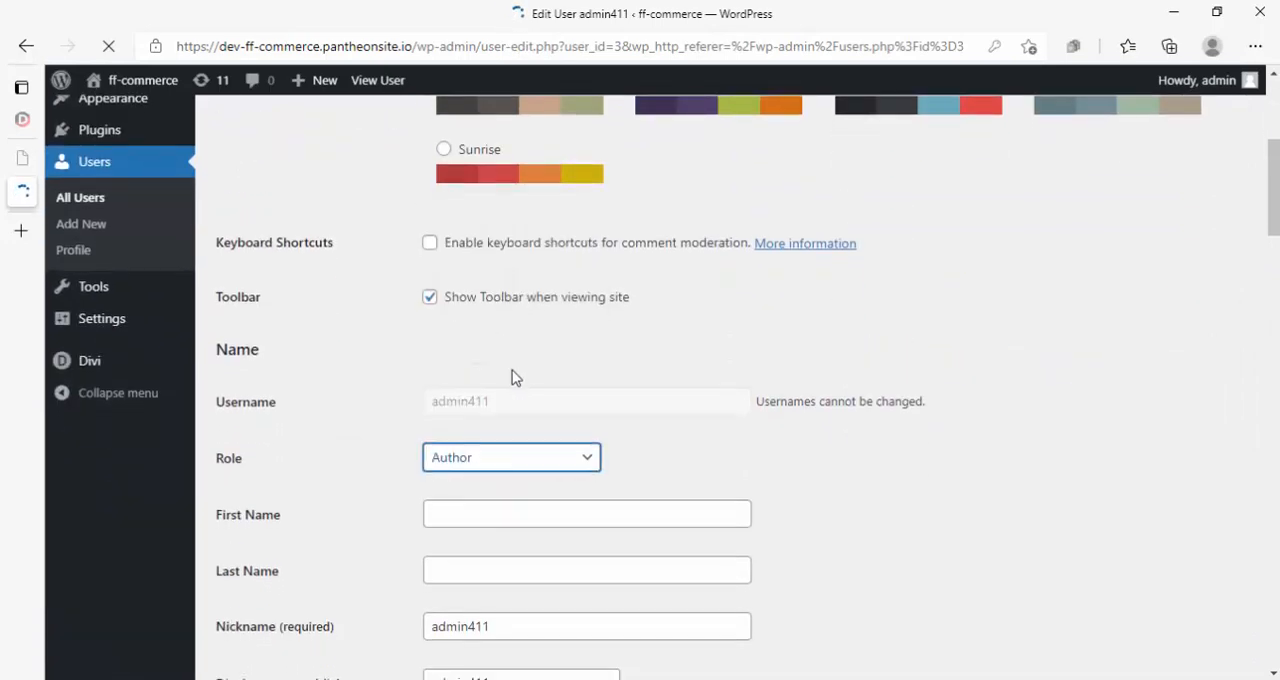
scroll(286, 594, "down", 15)
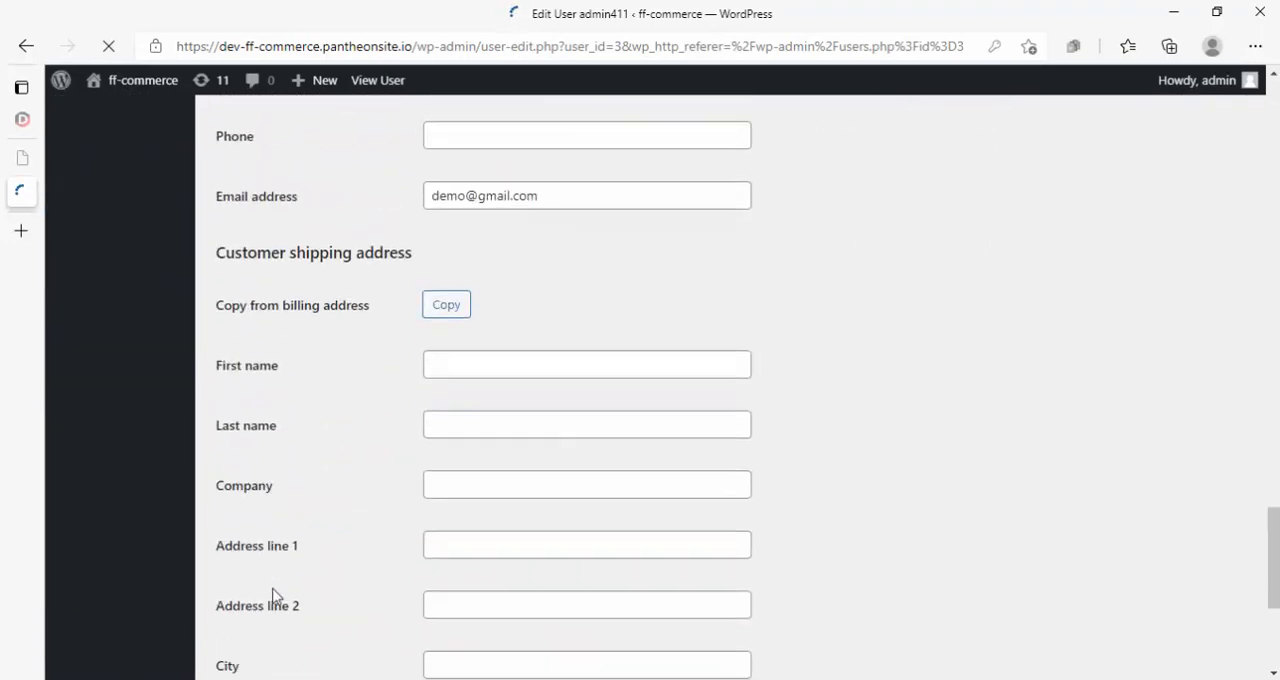
scroll(276, 595, "down", 5)
left_click(265, 597)
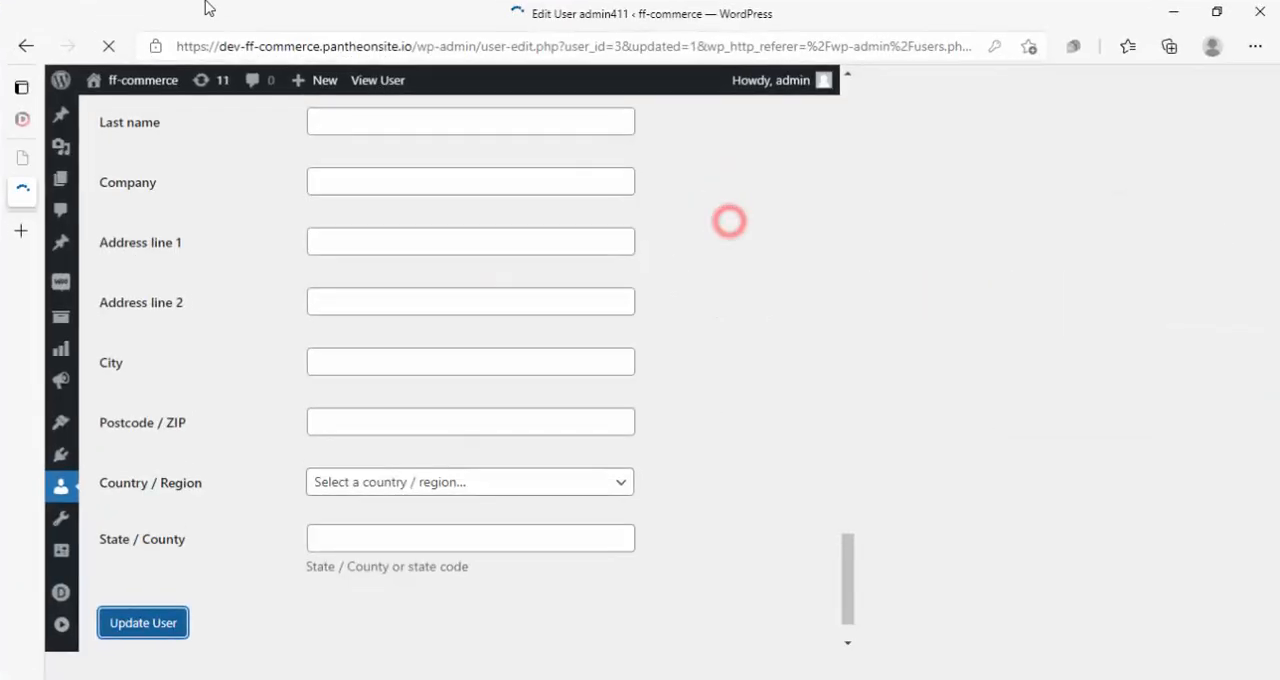
- Return to admin411's InPrivate window, reposition it and reload the Posts page to check the new role's access
mouse_move(208, 8)
left_click(365, 110)
left_click_drag(700, 143, 582, 127)
left_click(334, 146)
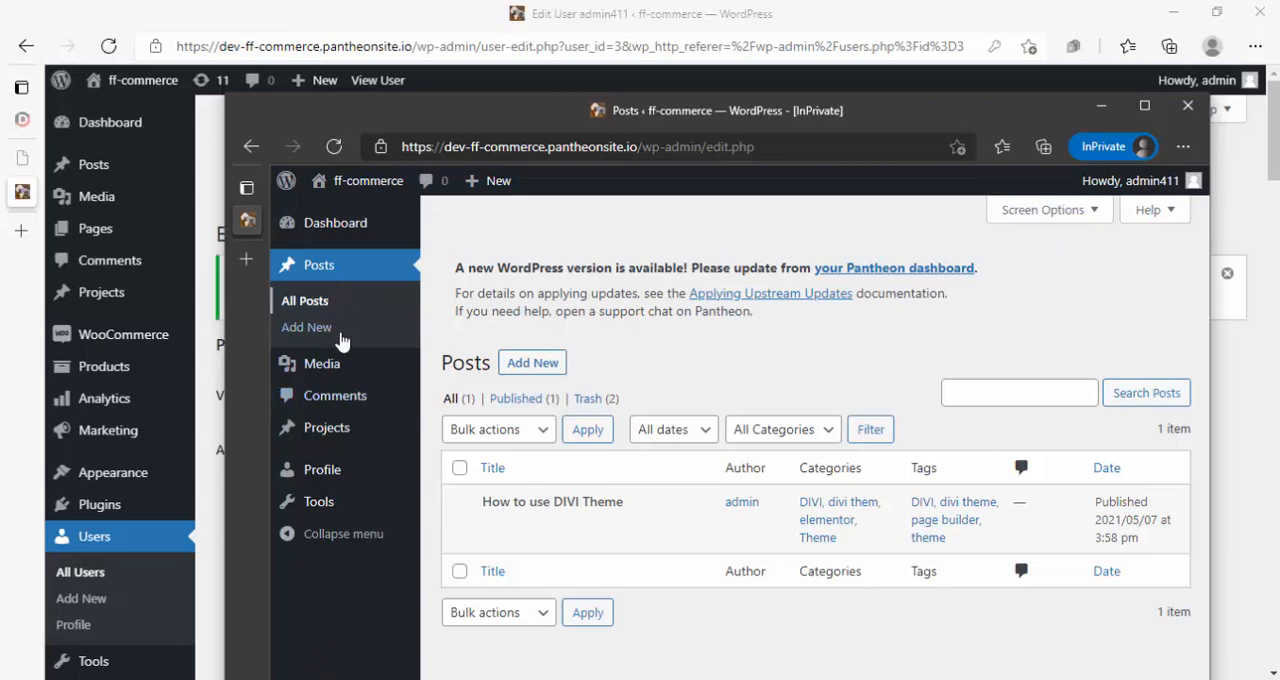
- Examine admin411's post list to see which actions the Author role allows on the existing post
left_click(327, 274)
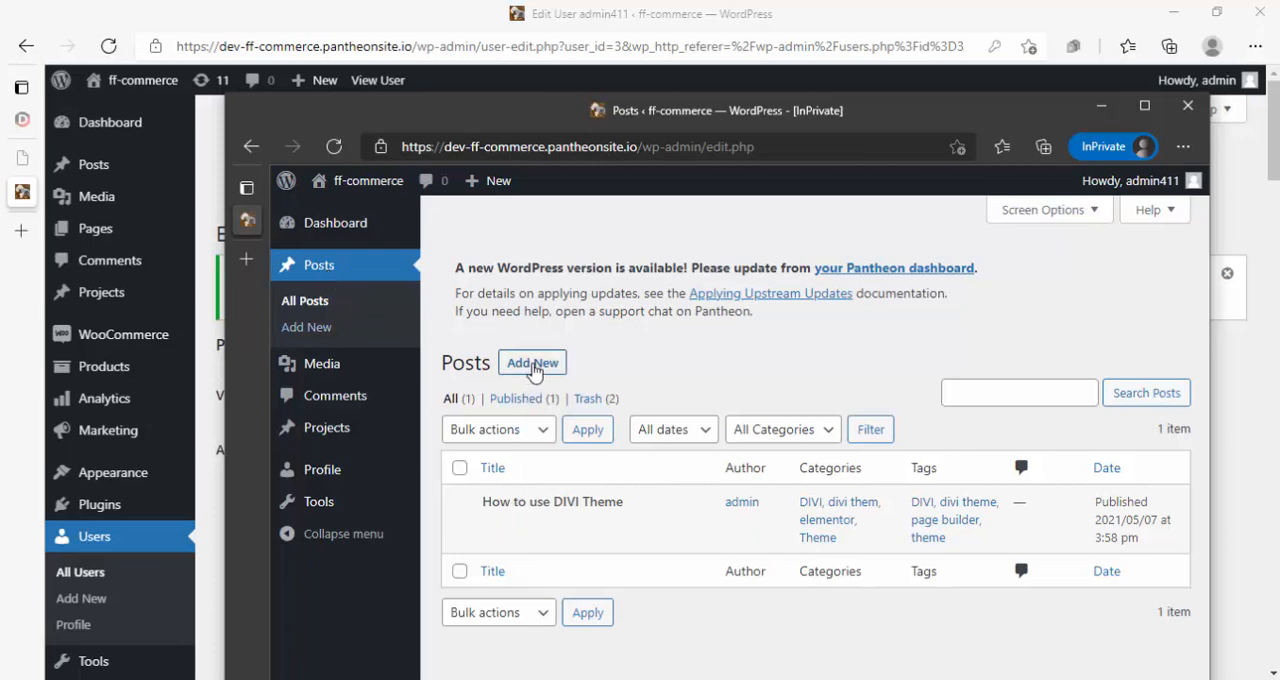
mouse_move(497, 524)
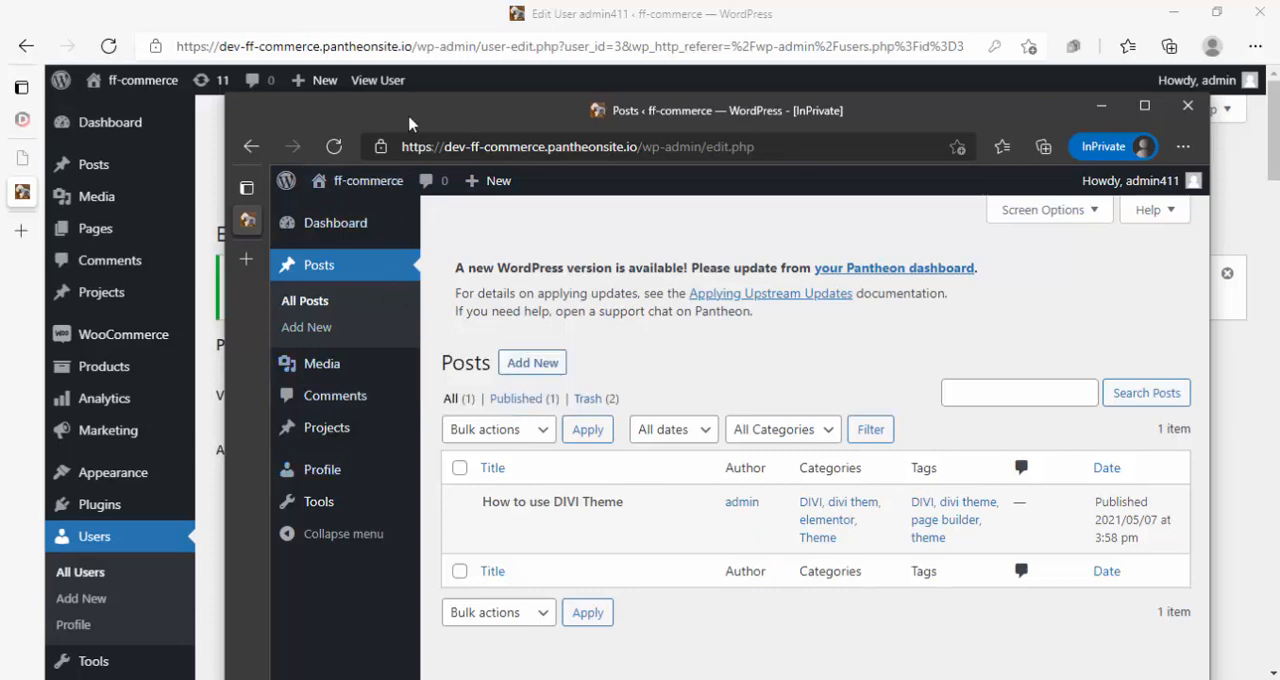
left_click_drag(408, 118, 608, 130)
- Change admin411's role to Contributor on the administrator's Edit User page and update the user
left_click(298, 532)
scroll(443, 477, "down", 8)
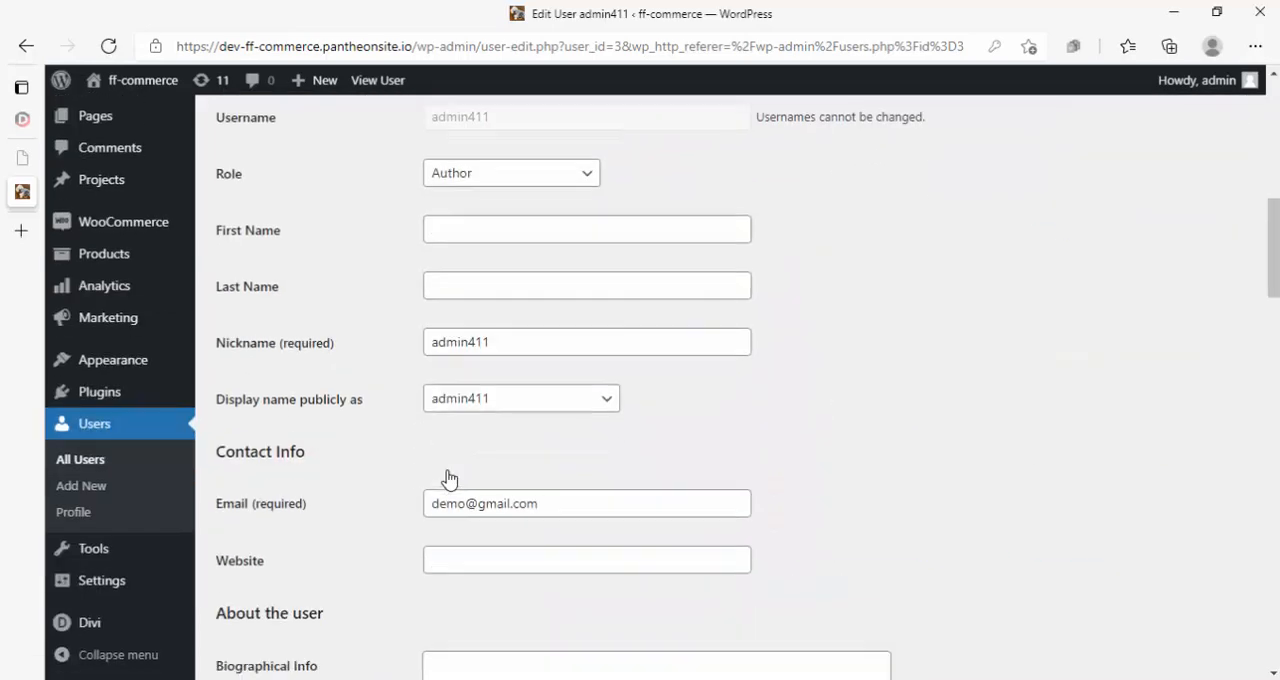
left_click(470, 164)
left_click(474, 285)
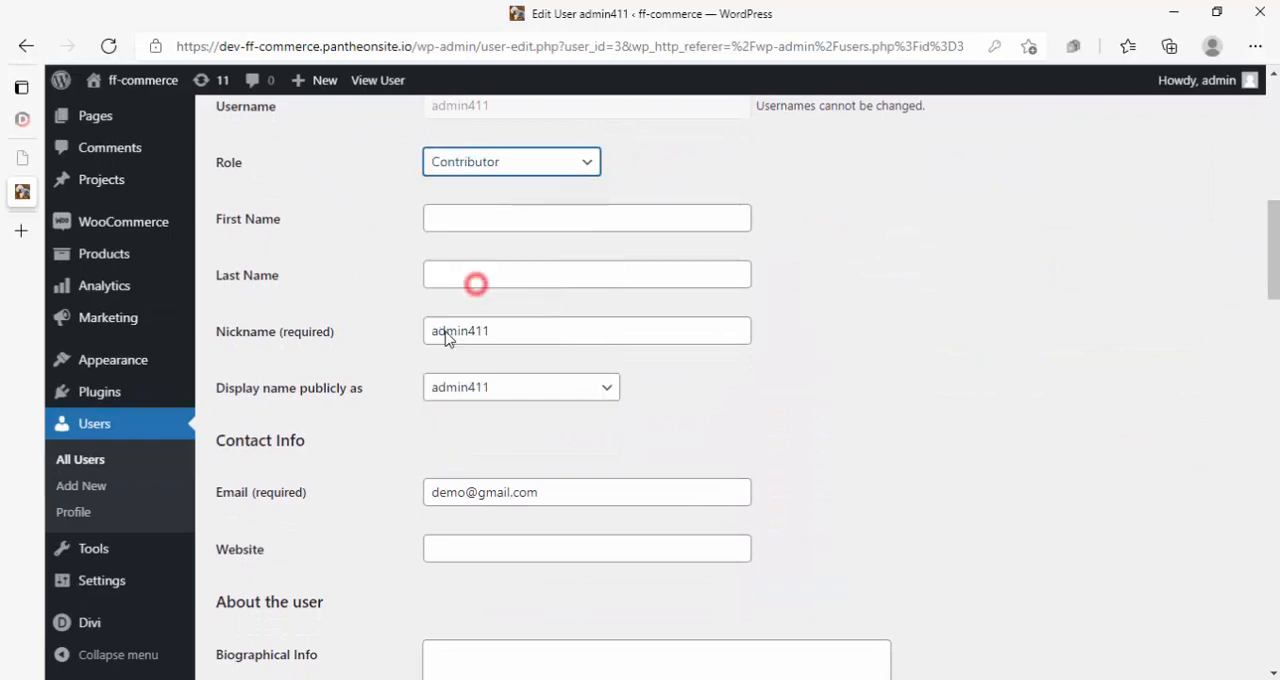
scroll(418, 451, "down", 3)
scroll(263, 620, "down", 15)
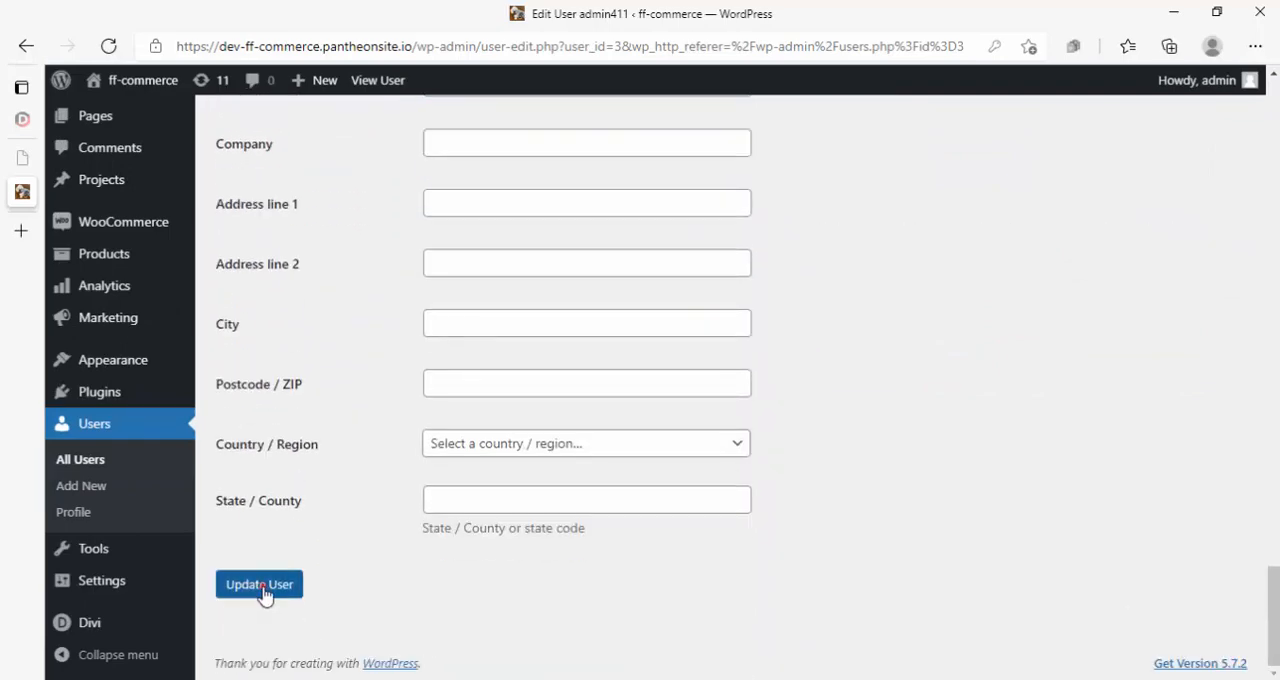
left_click(262, 588)
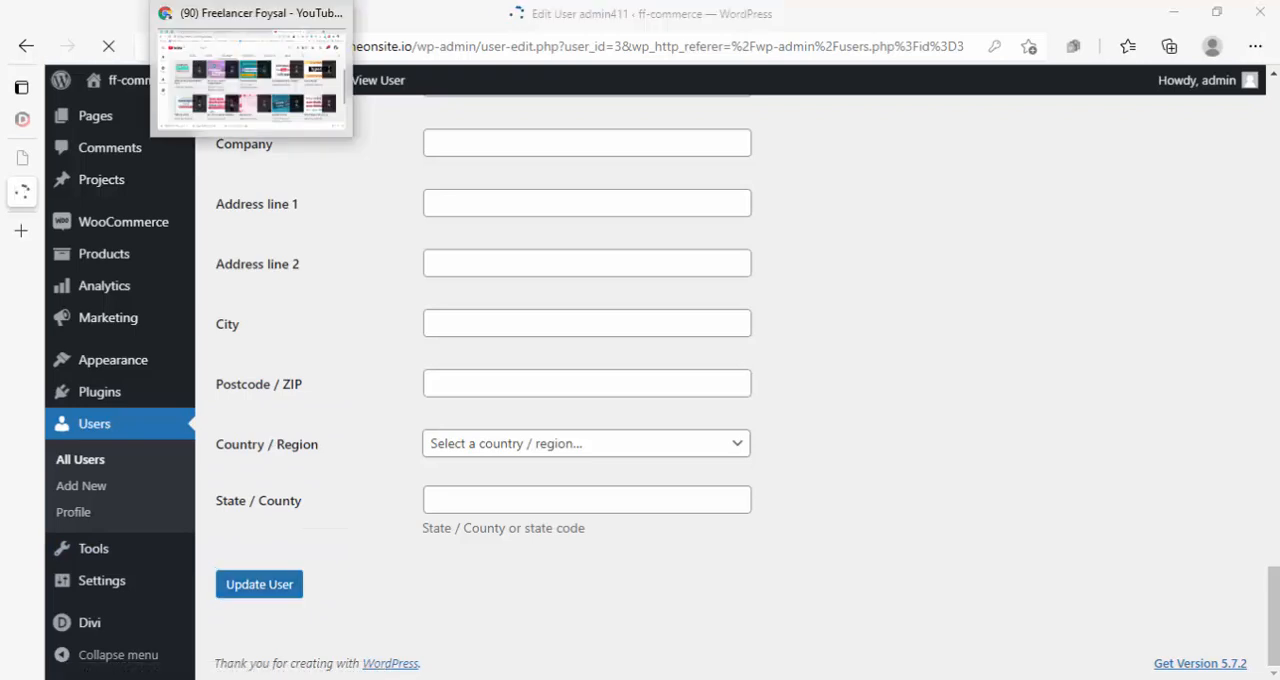
- Return to admin411's InPrivate window, reload the Posts page and compare its menu with the administrator's
mouse_move(205, 2)
left_click(299, 99)
left_click_drag(690, 123, 519, 130)
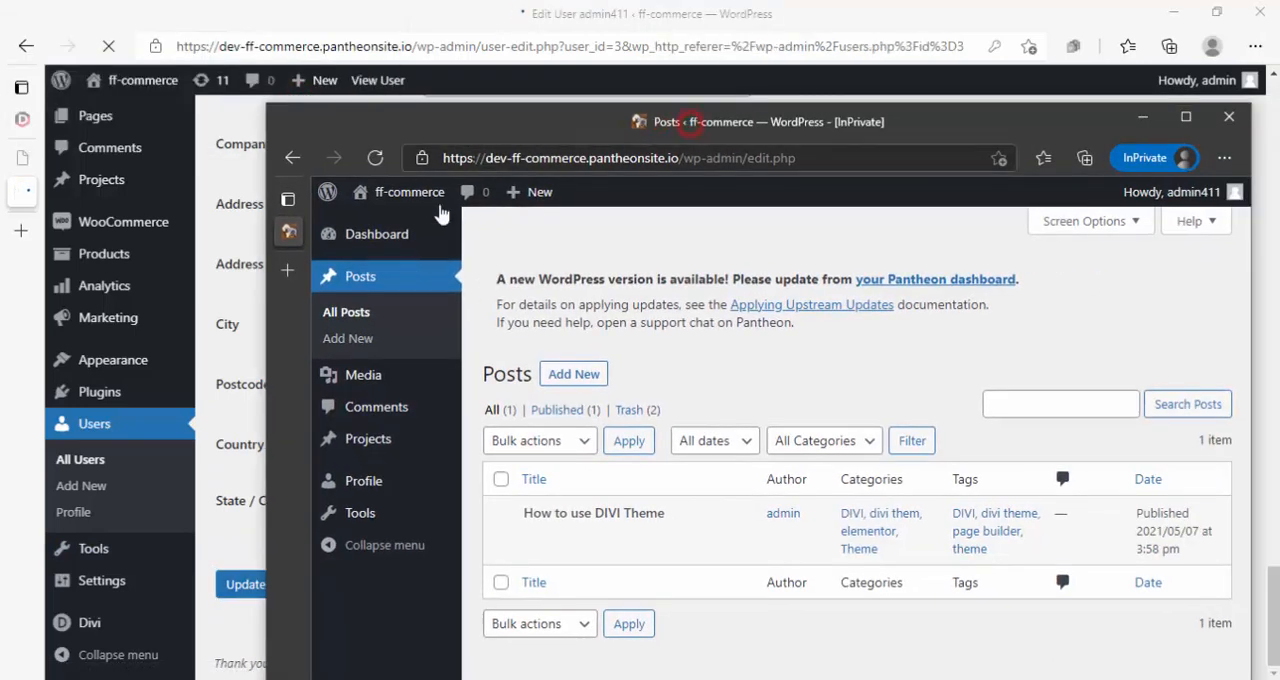
left_click(380, 159)
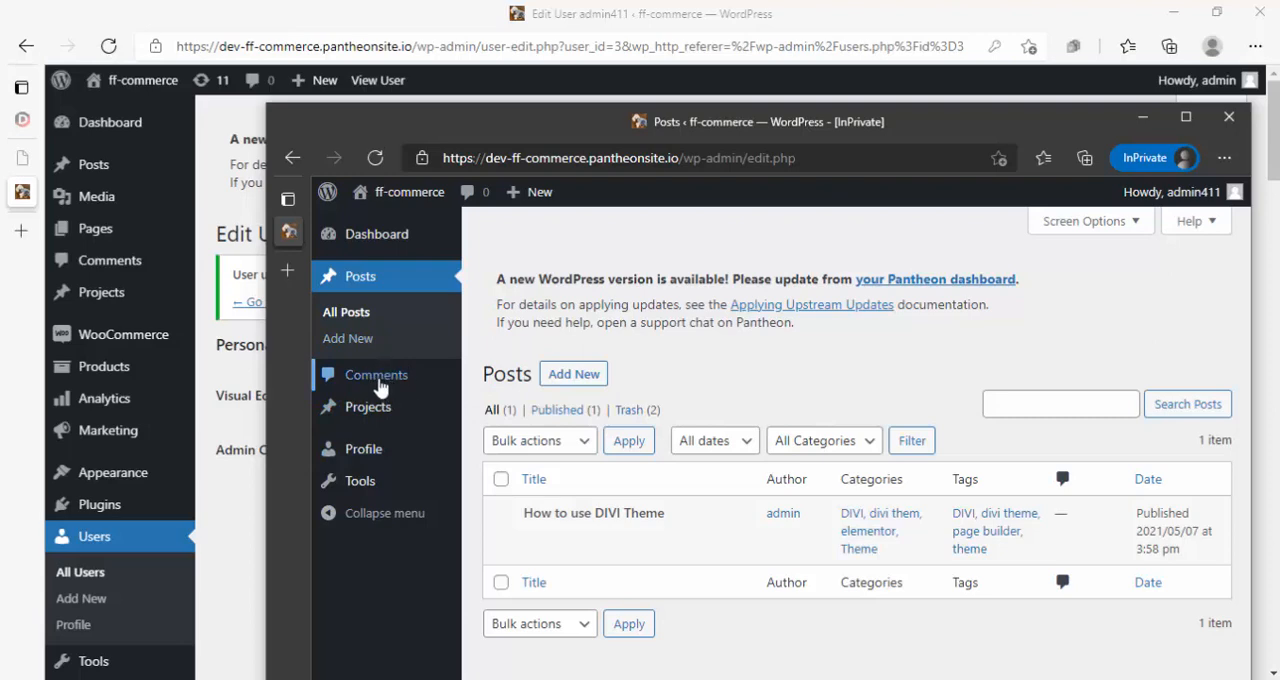
left_click(375, 157)
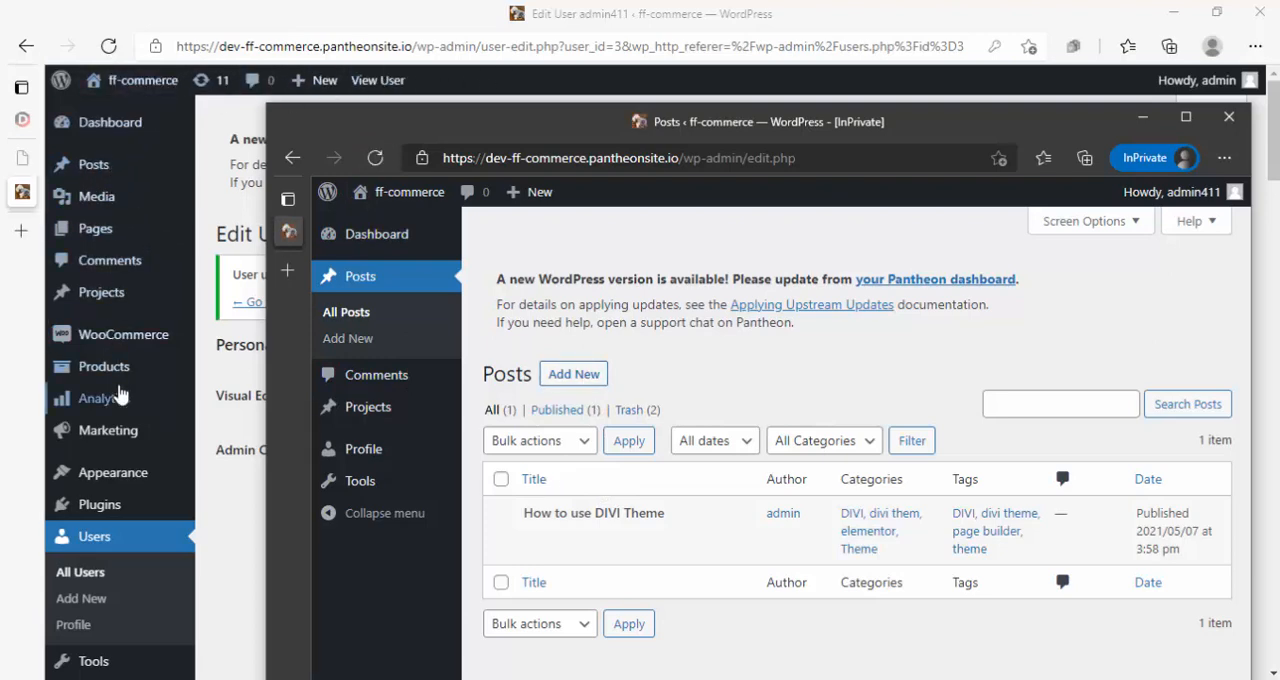
mouse_move(158, 381)
- Start a new post titled "Demo Post" from admin411's Posts page
left_click(580, 384)
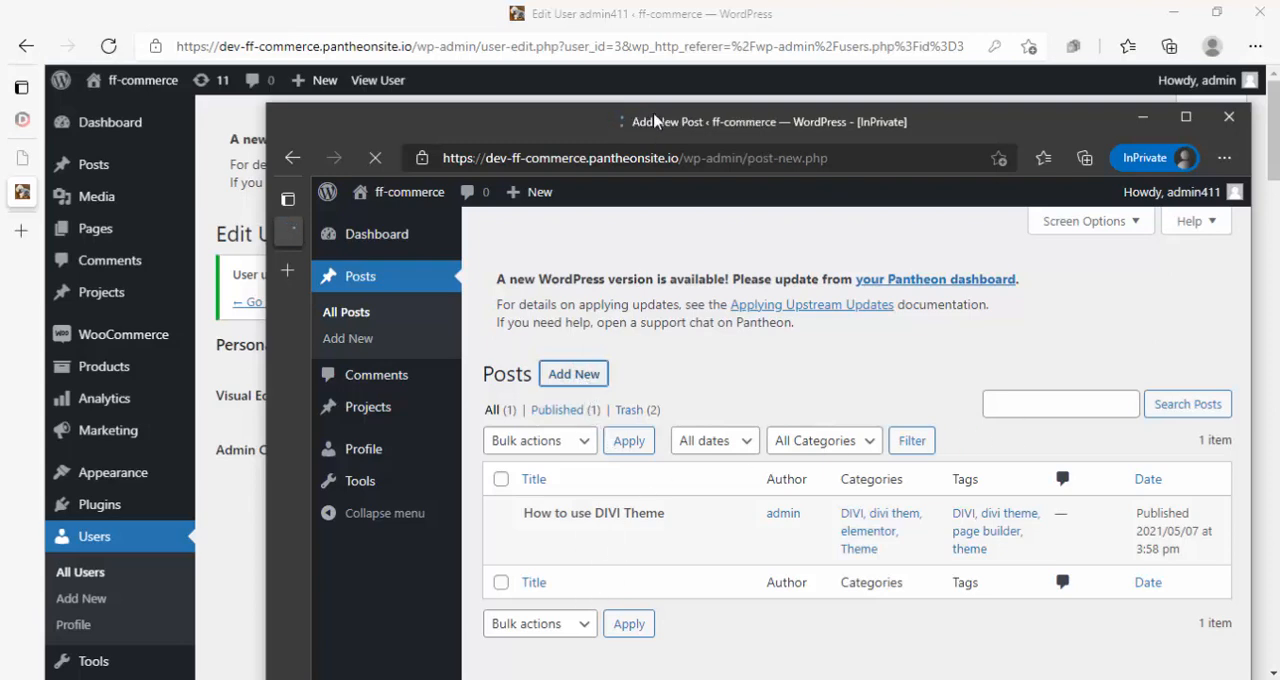
left_click_drag(655, 121, 628, 100)
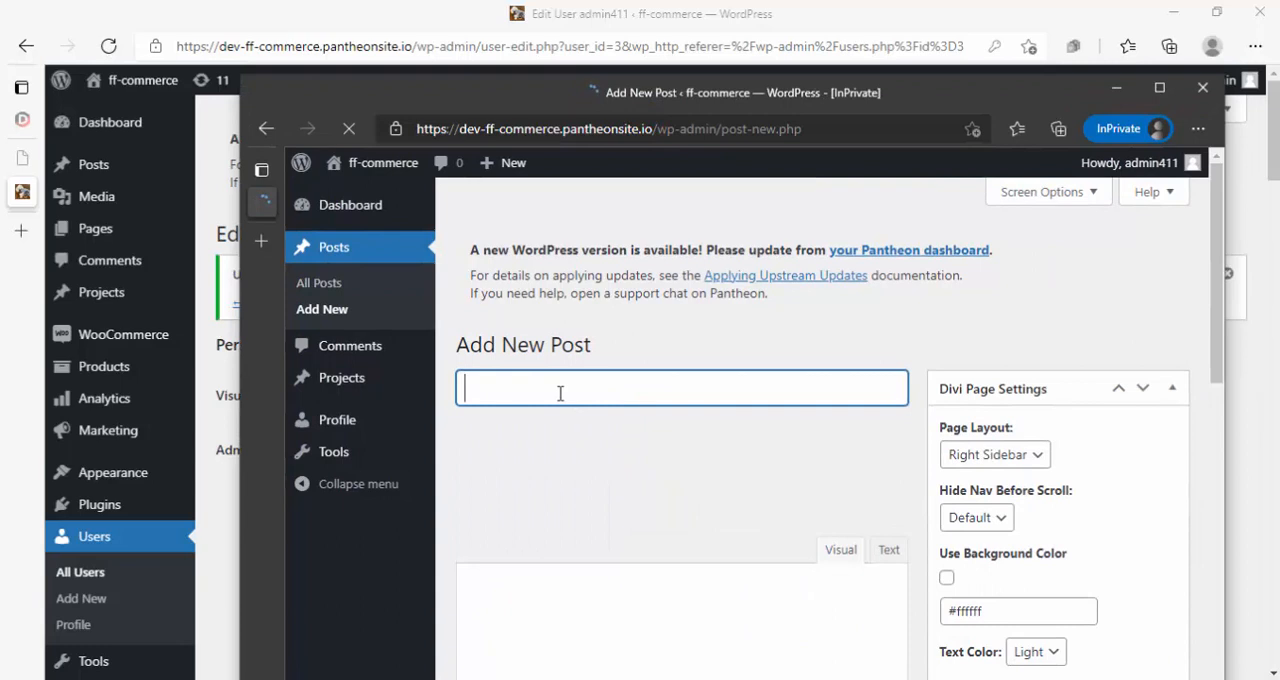
type("mo Post")
left_click(586, 618)
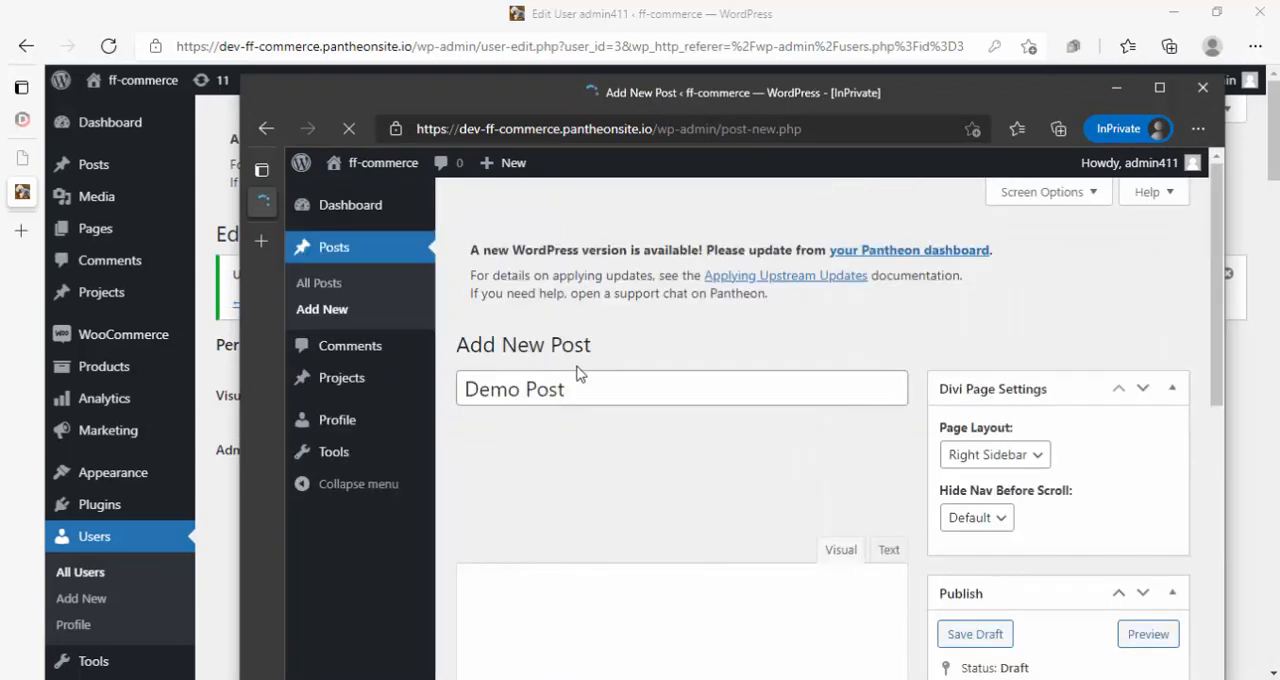
- Enlarge the window, write "Hello World" as the Demo Post's body text and submit the post for review
double_click(751, 96)
left_click(377, 565)
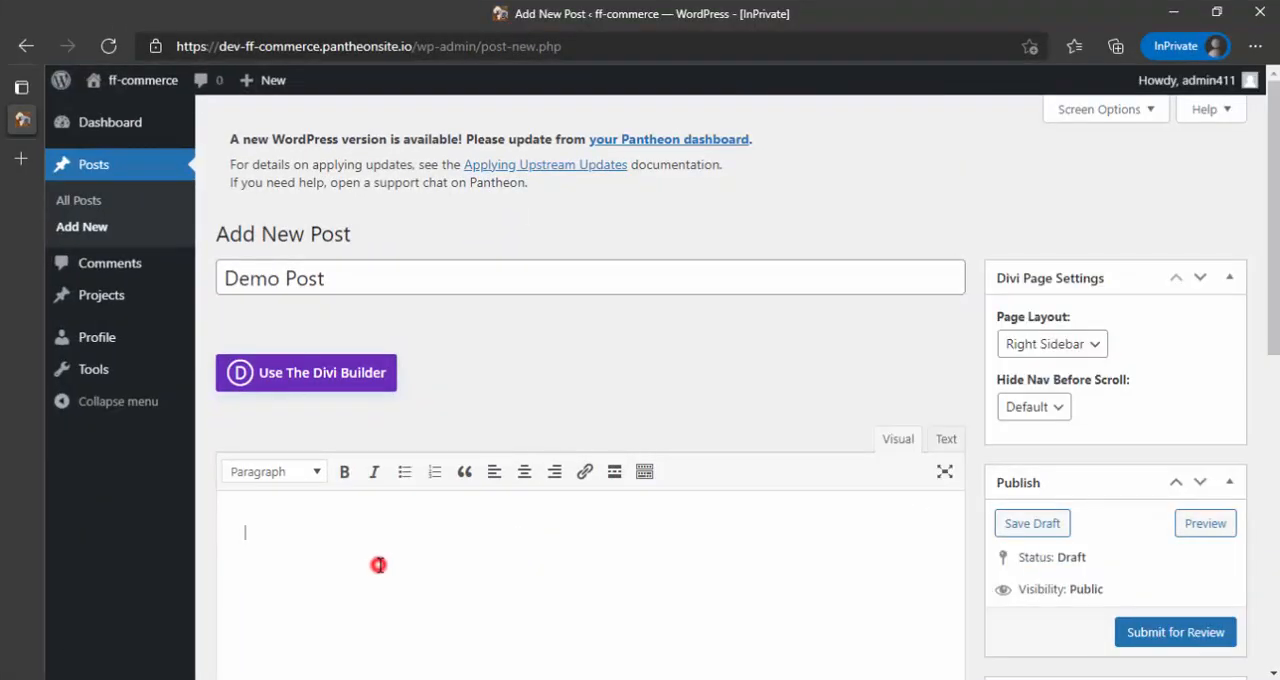
type("Hello World")
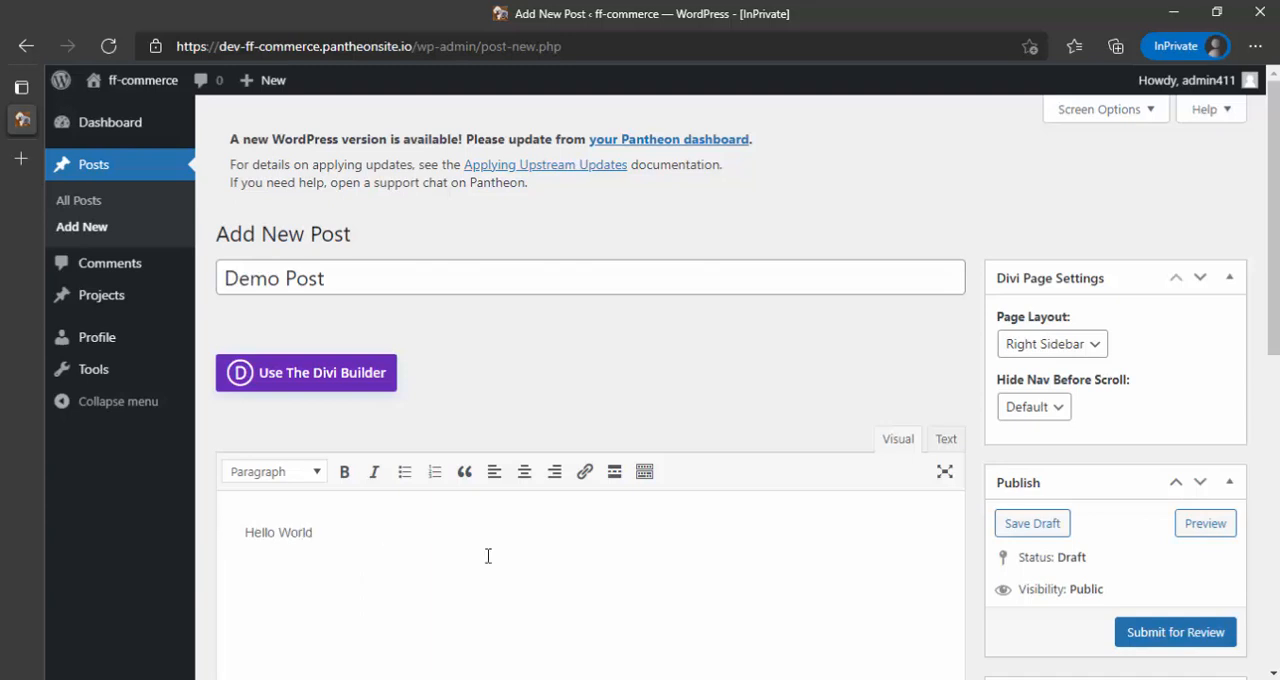
left_click(1174, 636)
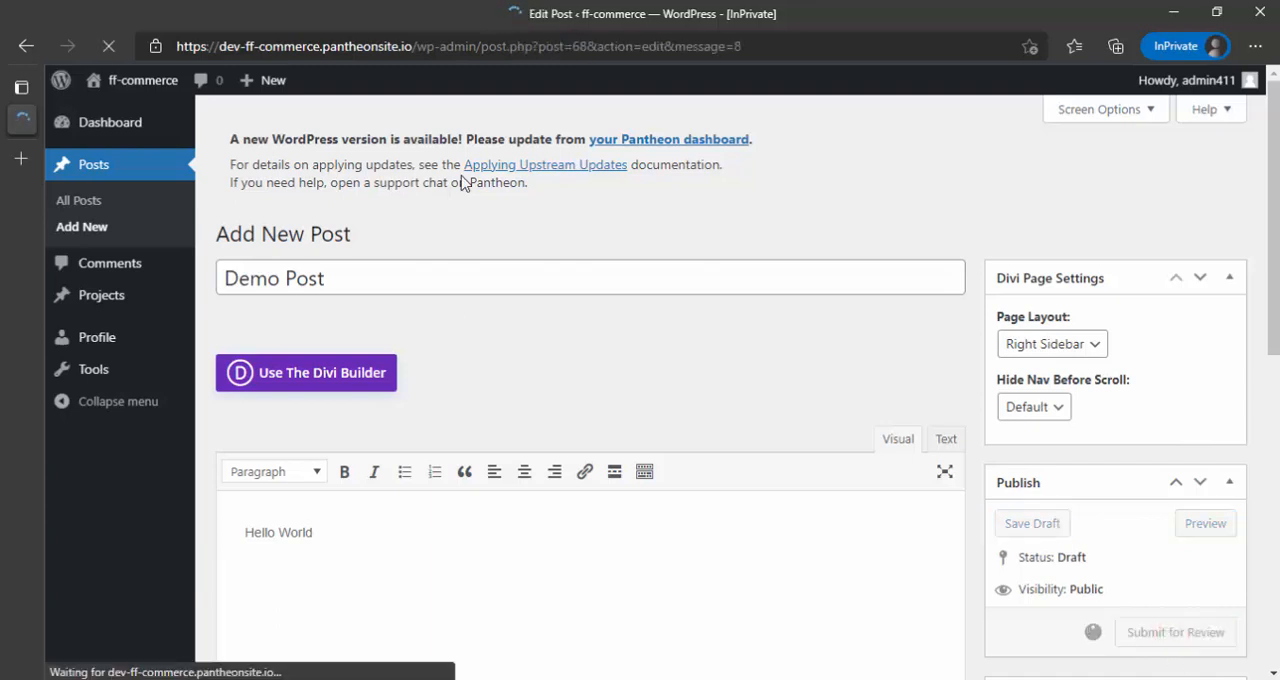
- Open the post list in the administrator's window, preview the pending Demo Post and go back to the list
double_click(477, 27)
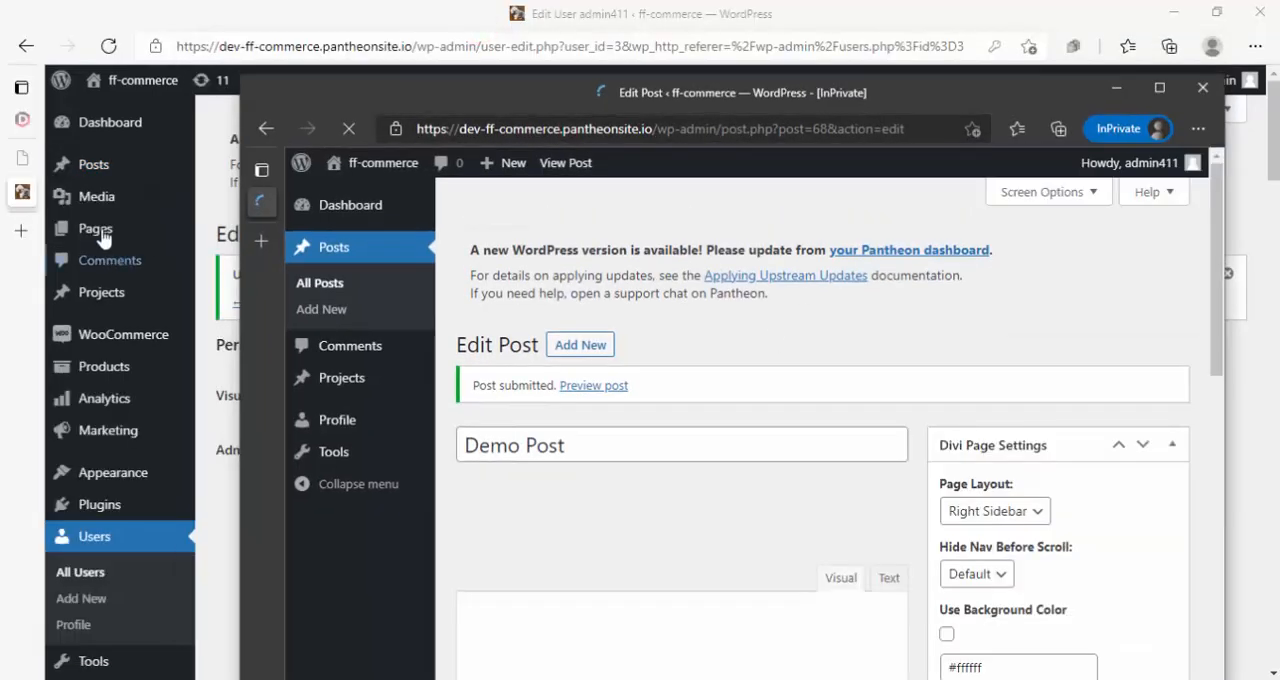
left_click(95, 166)
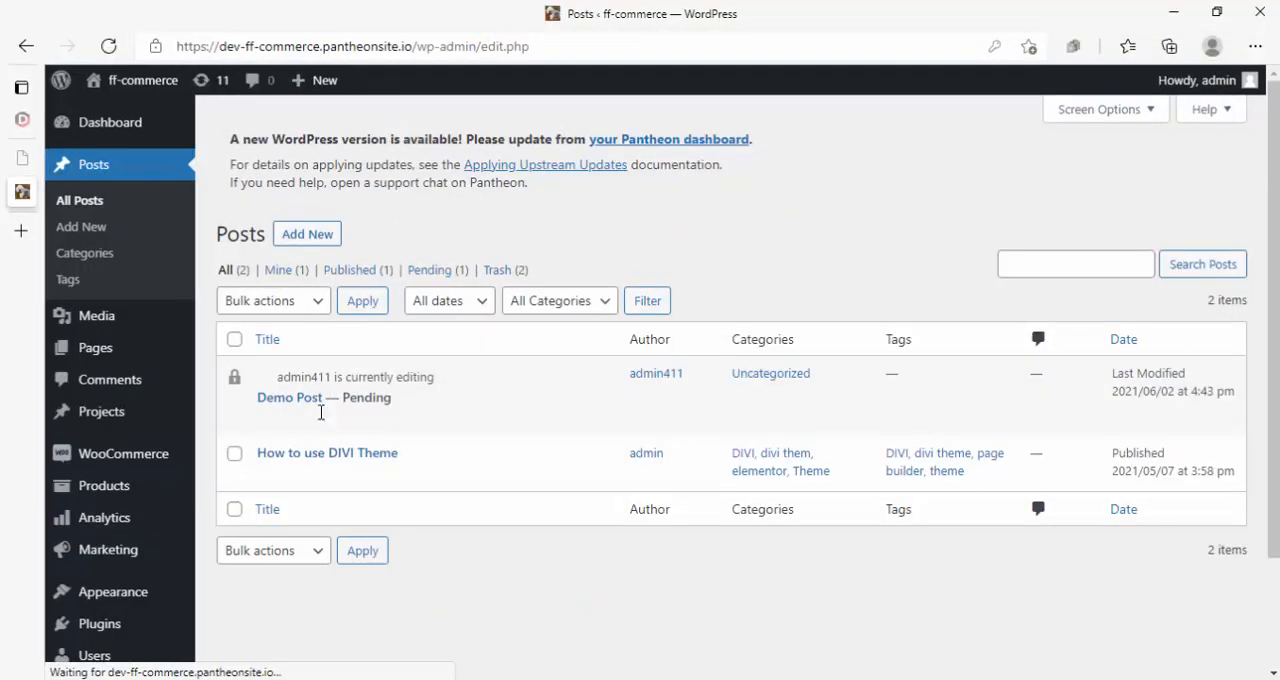
mouse_move(278, 400)
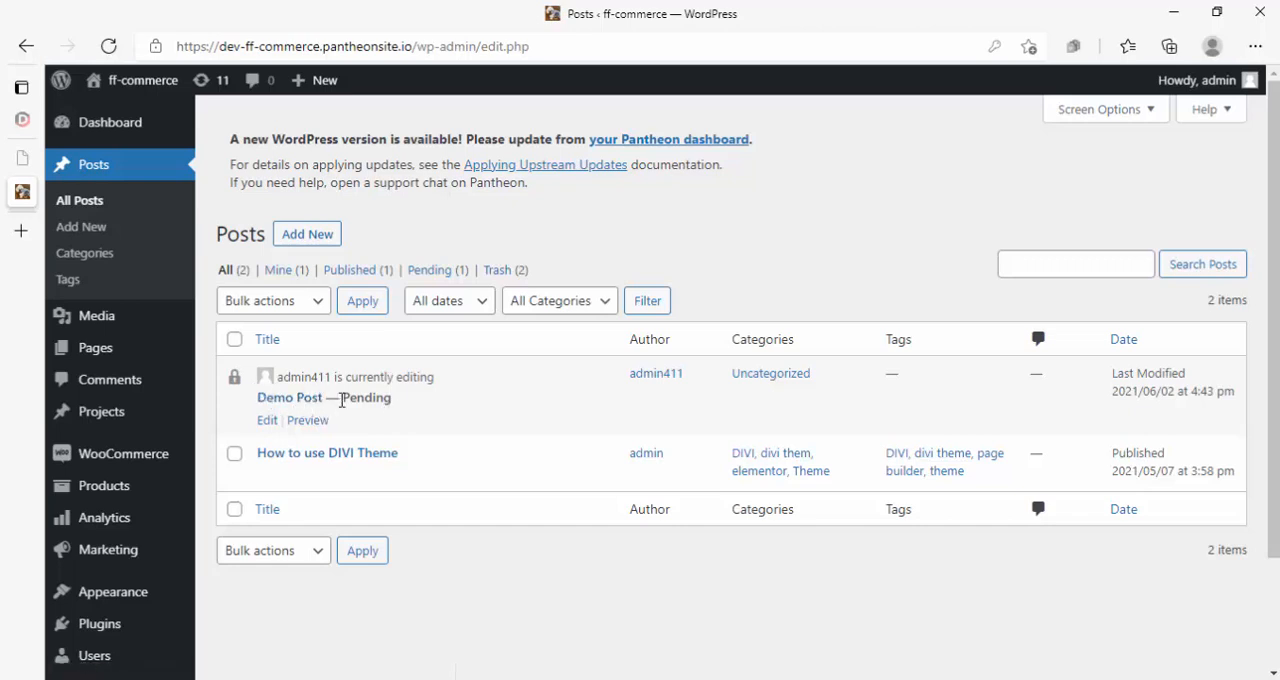
left_click(310, 424)
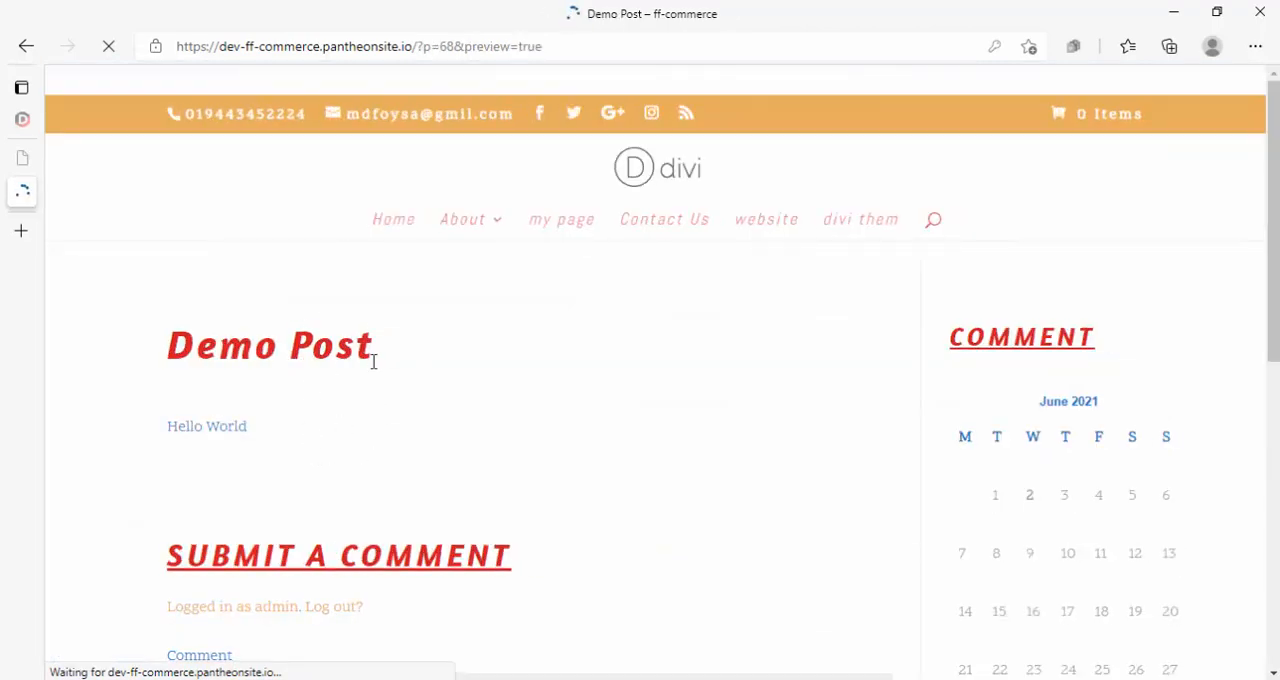
left_click(26, 46)
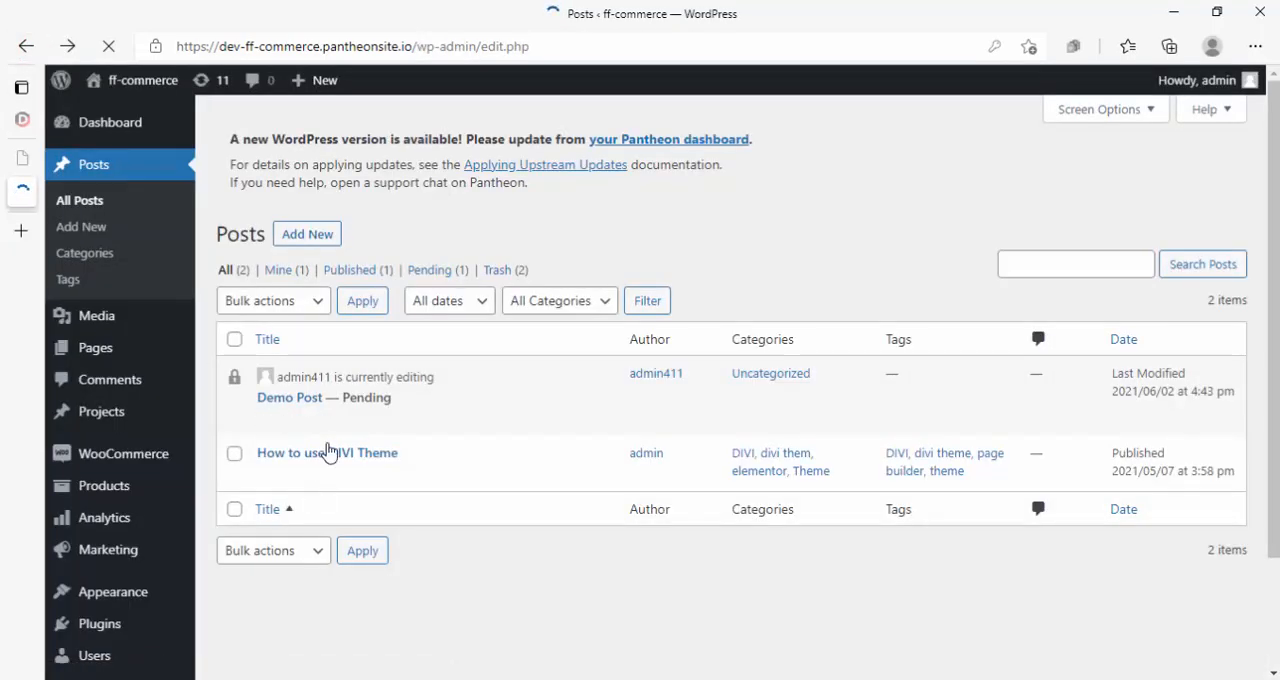
- Open Demo Post for editing as the administrator, take it over from admin411 and publish it
mouse_move(317, 402)
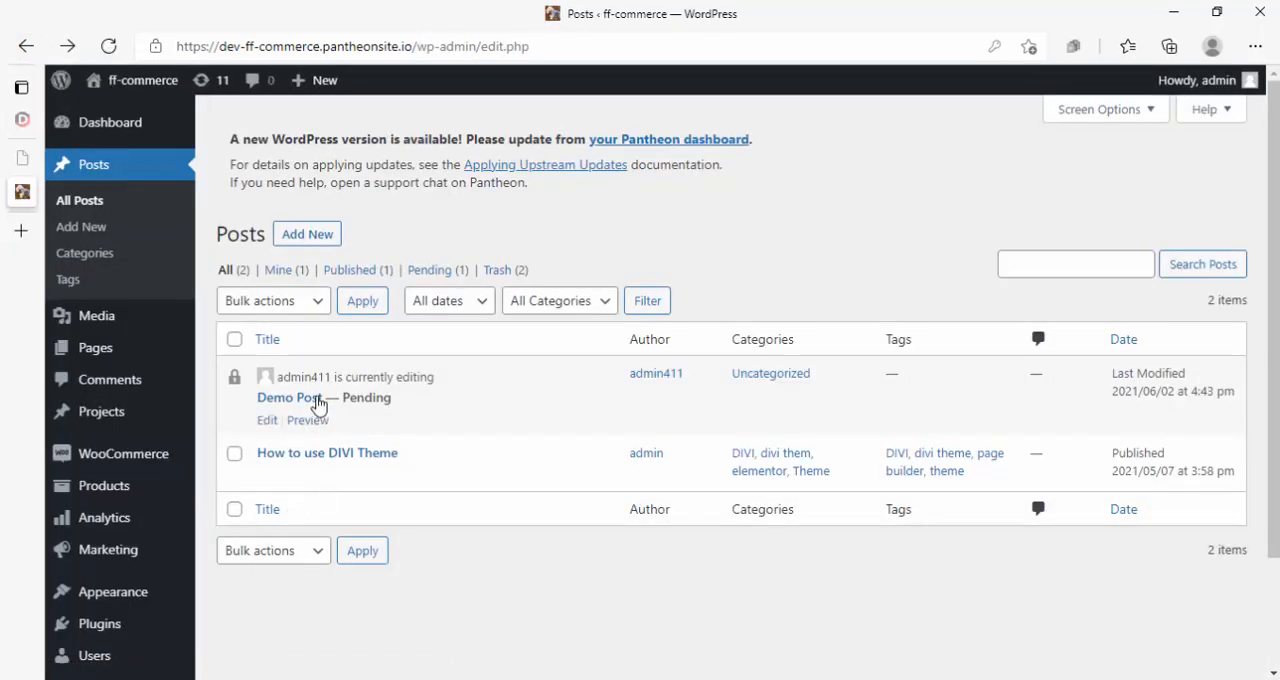
left_click(268, 424)
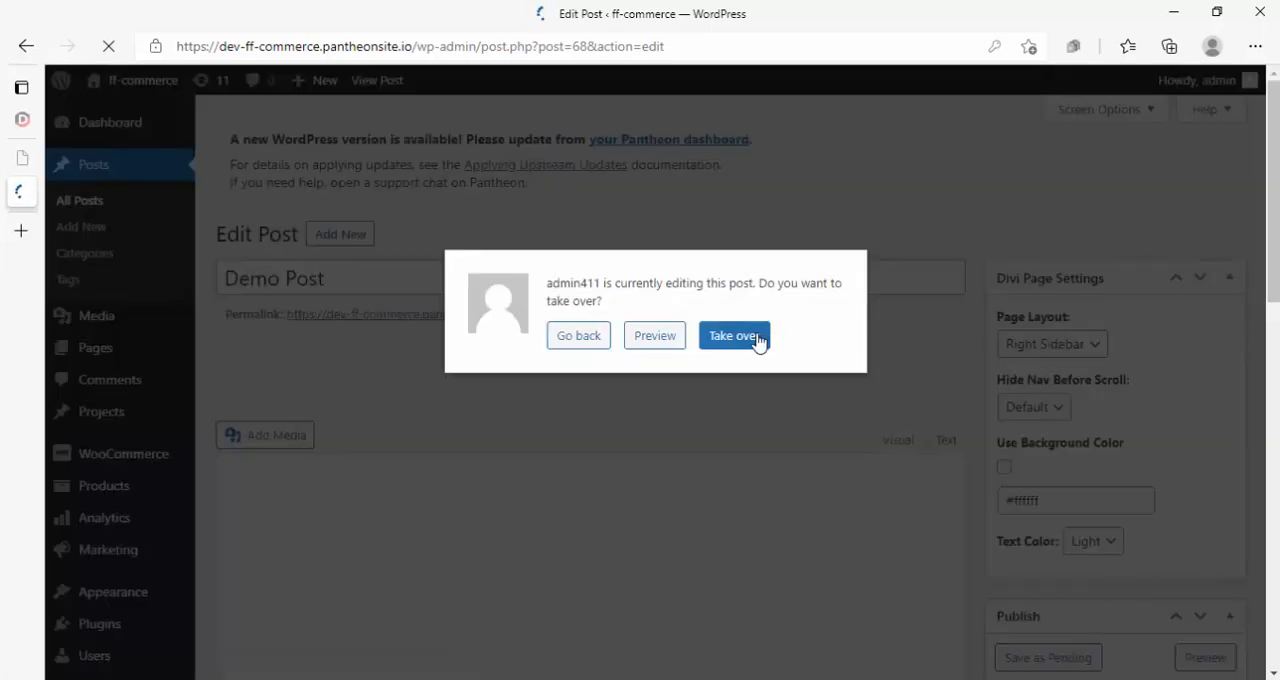
left_click(733, 338)
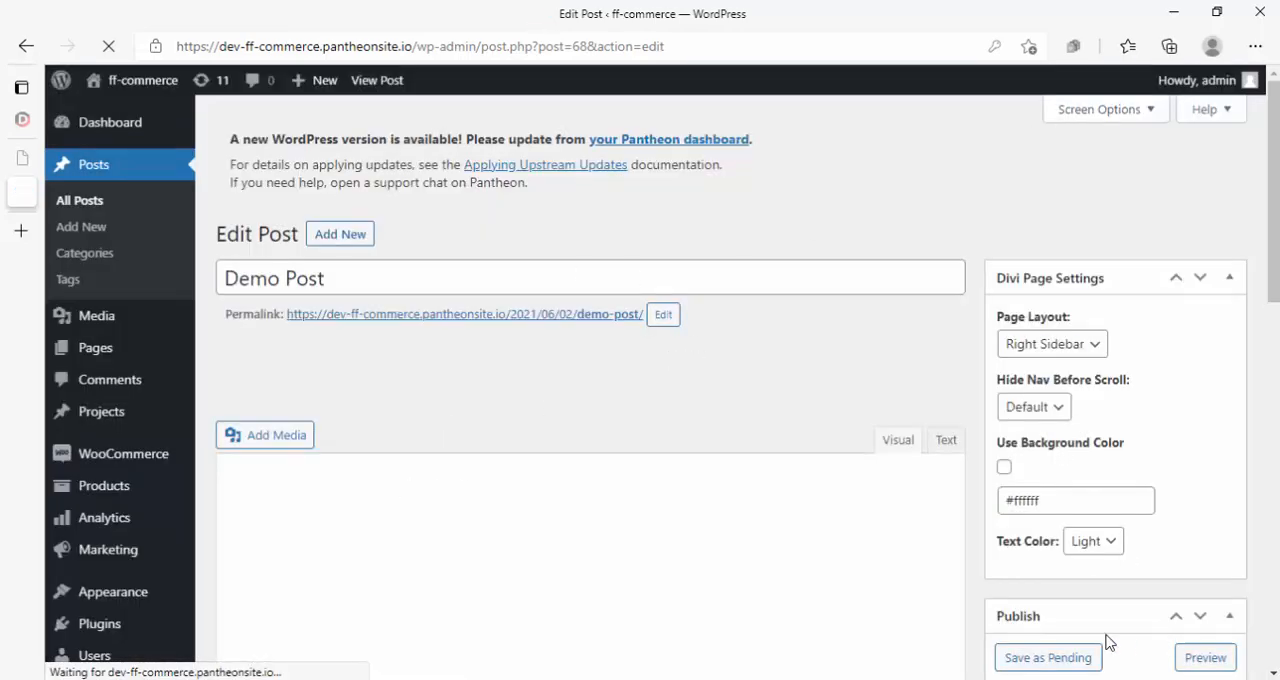
scroll(1115, 600, "down", 5)
left_click(1203, 245)
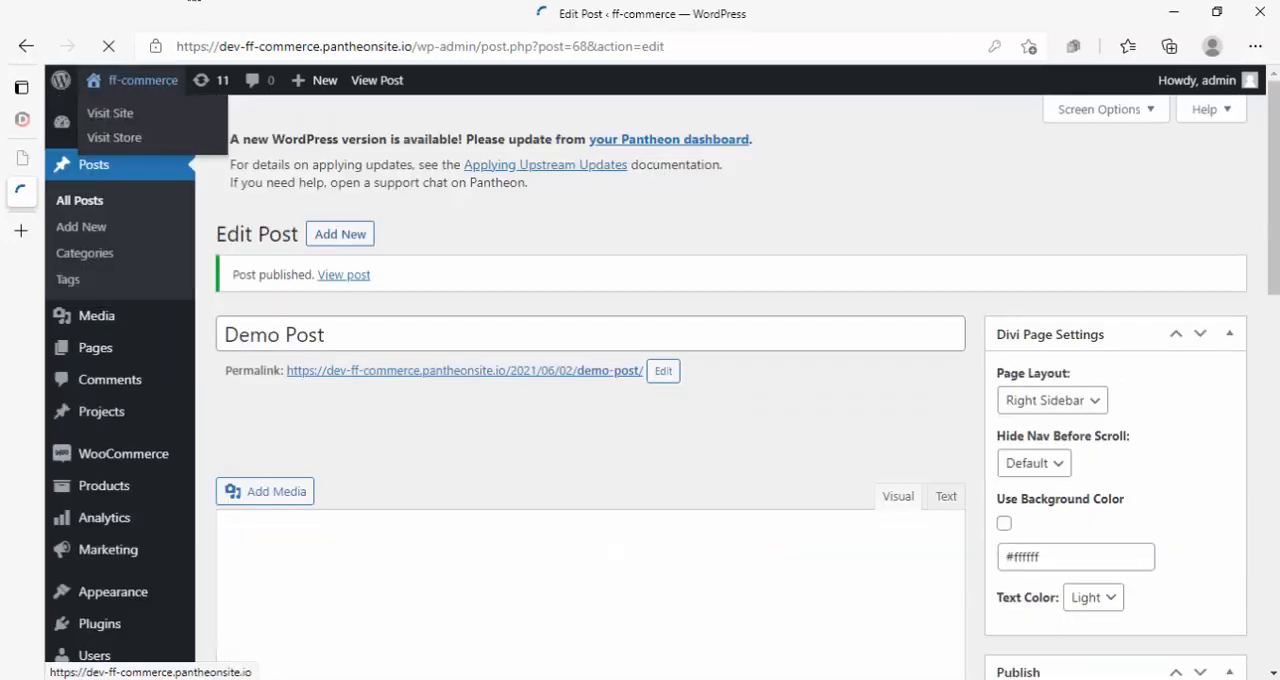
- Reload Demo Post's edit page in admin411's InPrivate window to check editing access, and reopen the account's post list
mouse_move(188, 9)
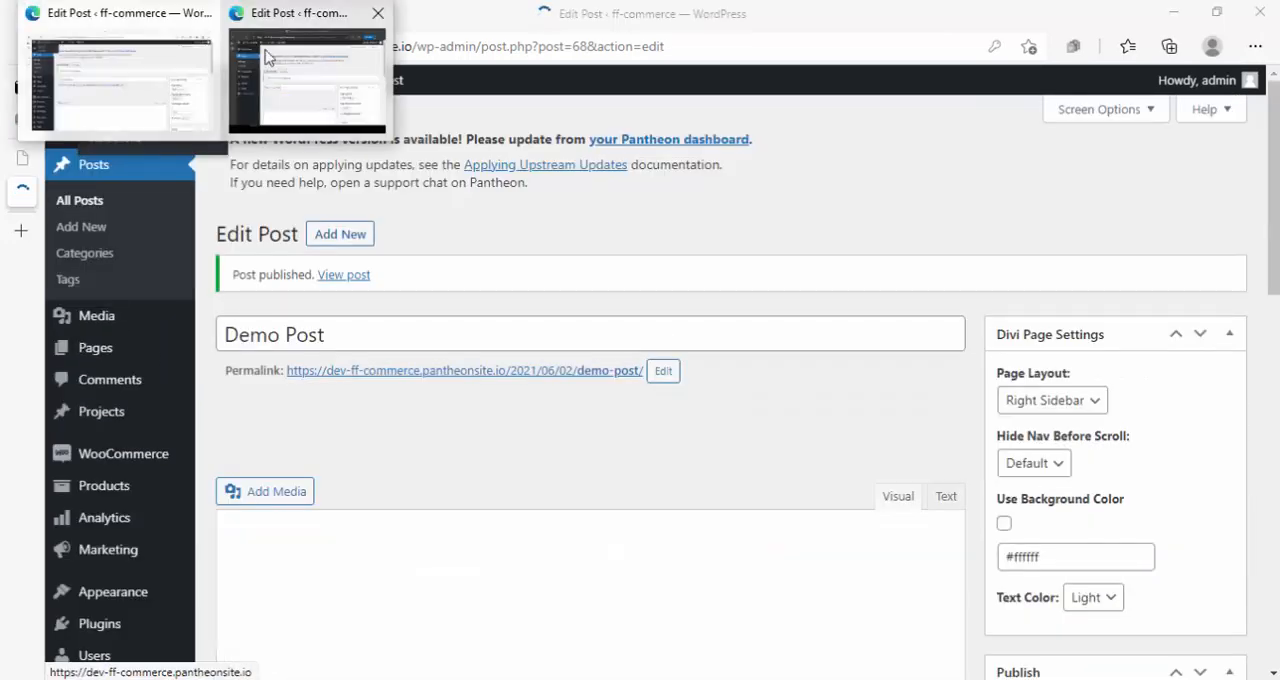
left_click(271, 60)
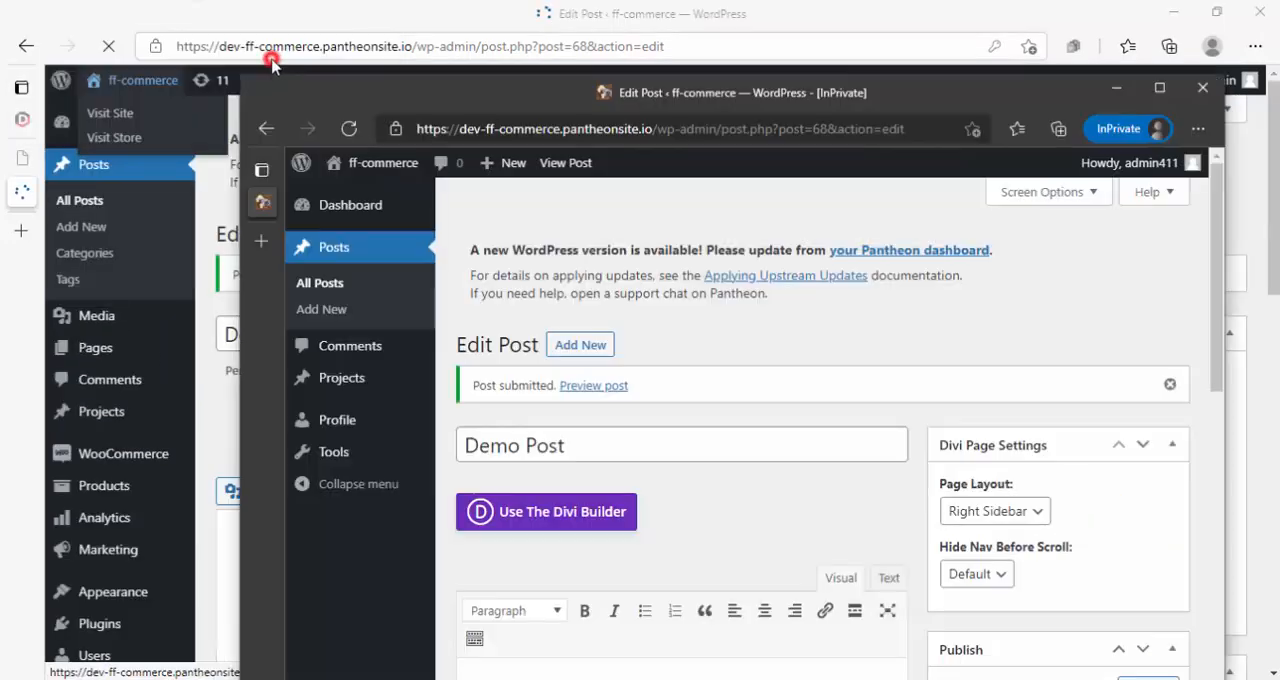
left_click(349, 128)
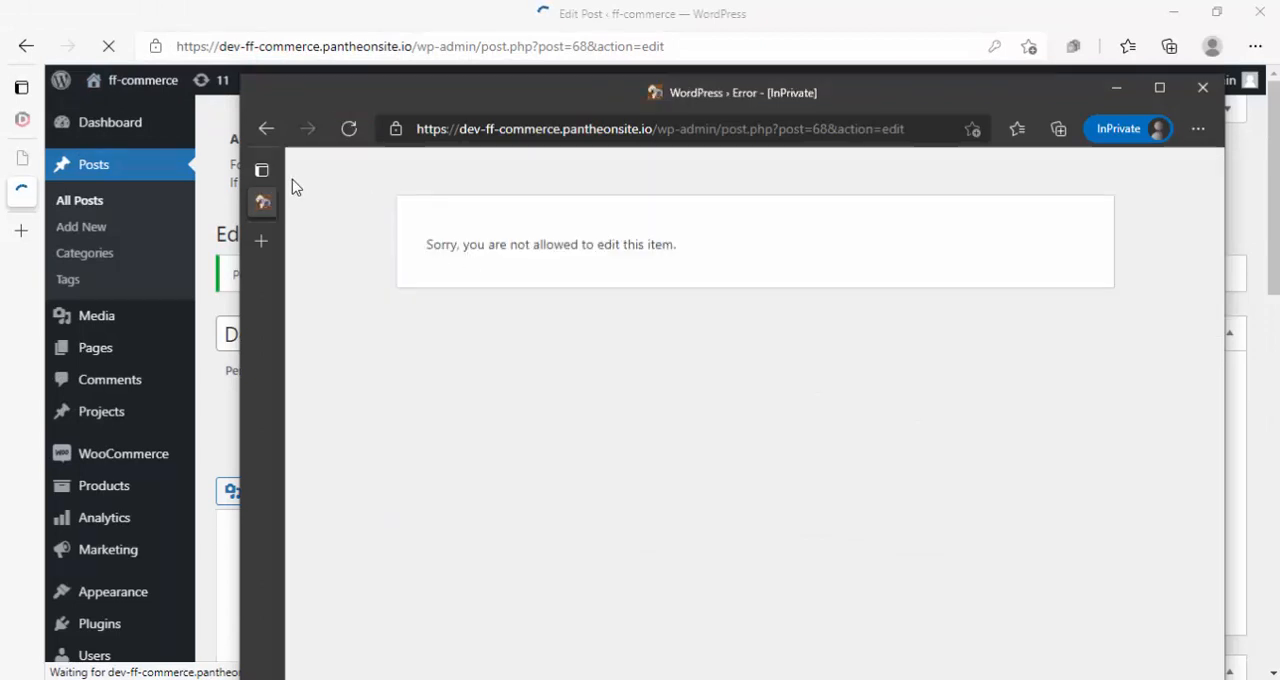
left_click(265, 128)
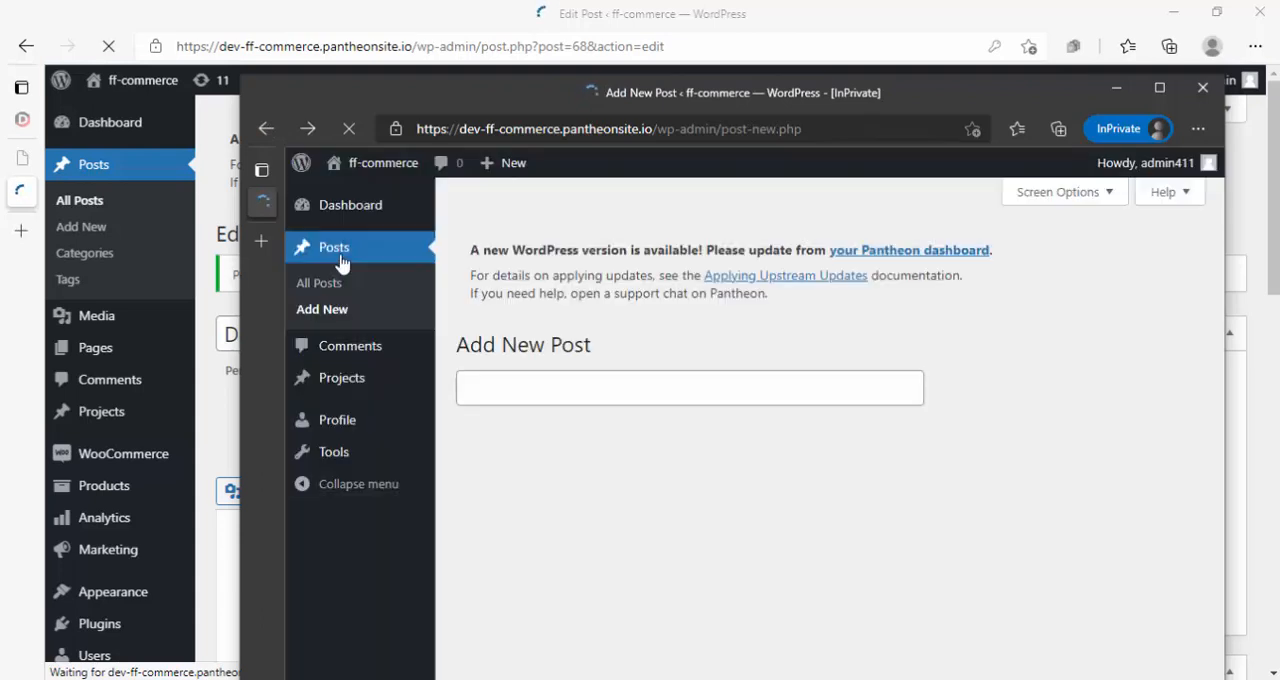
left_click(337, 251)
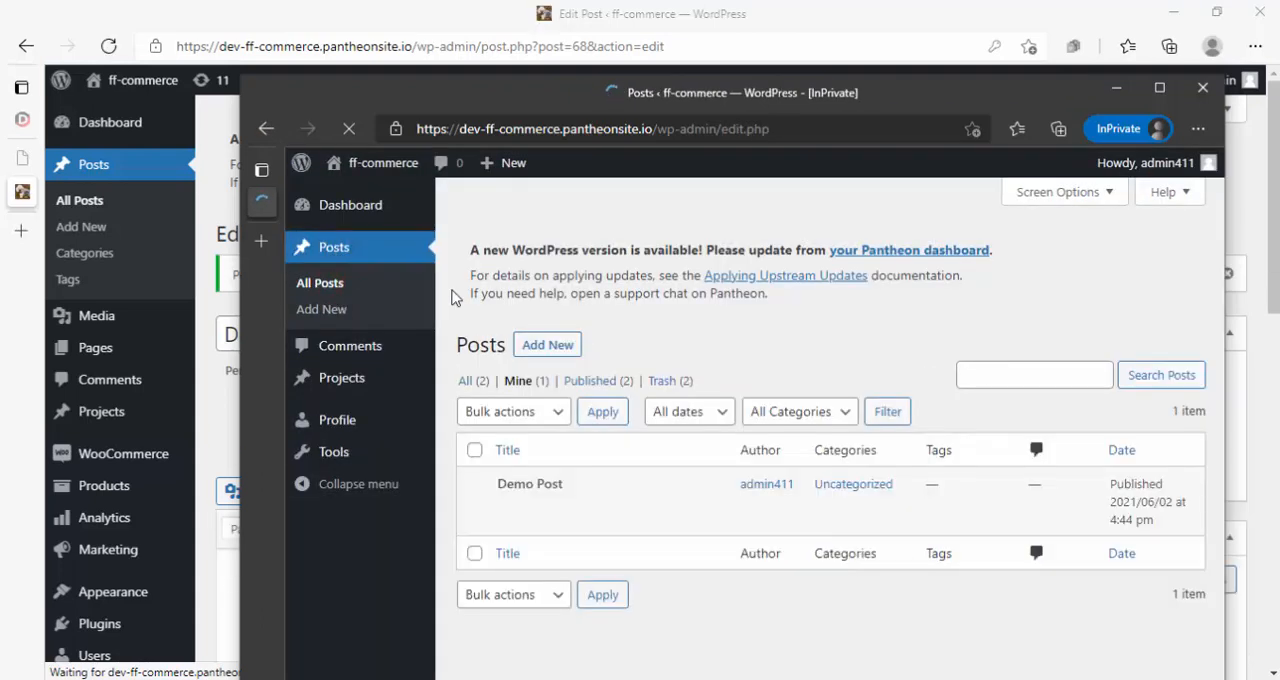
- View the published Demo Post on the site from admin411's post list
mouse_move(512, 512)
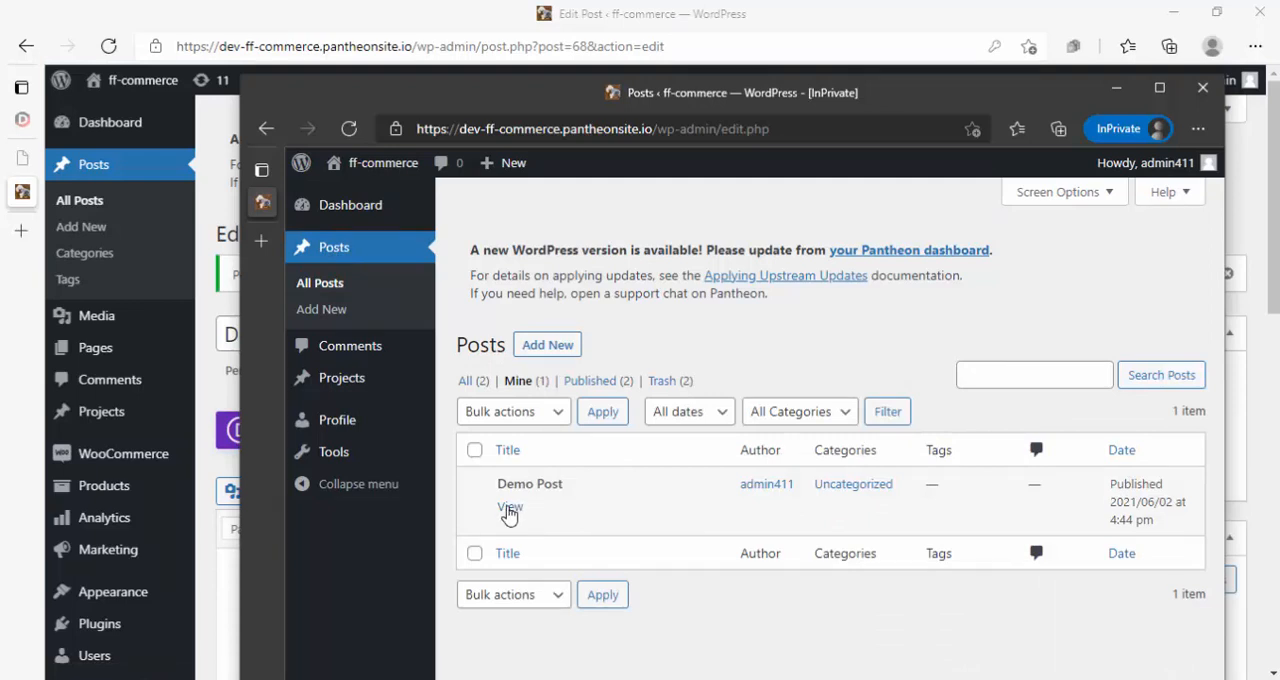
left_click(511, 510)
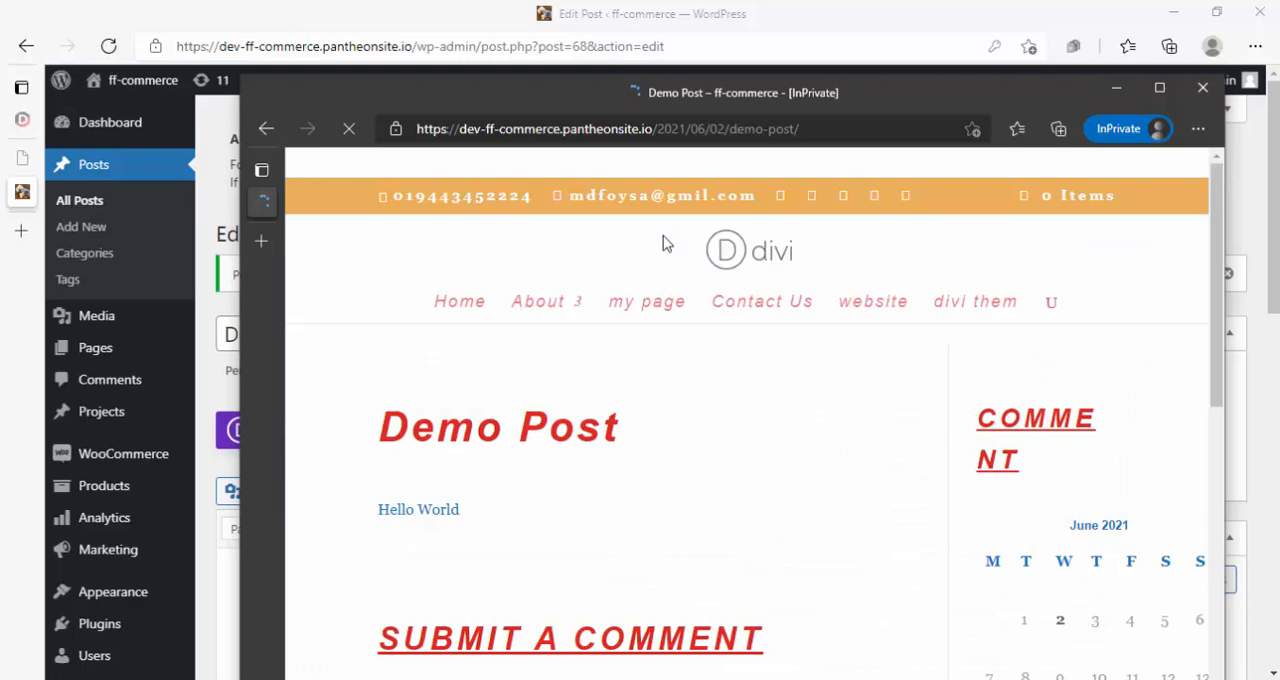
double_click(602, 93)
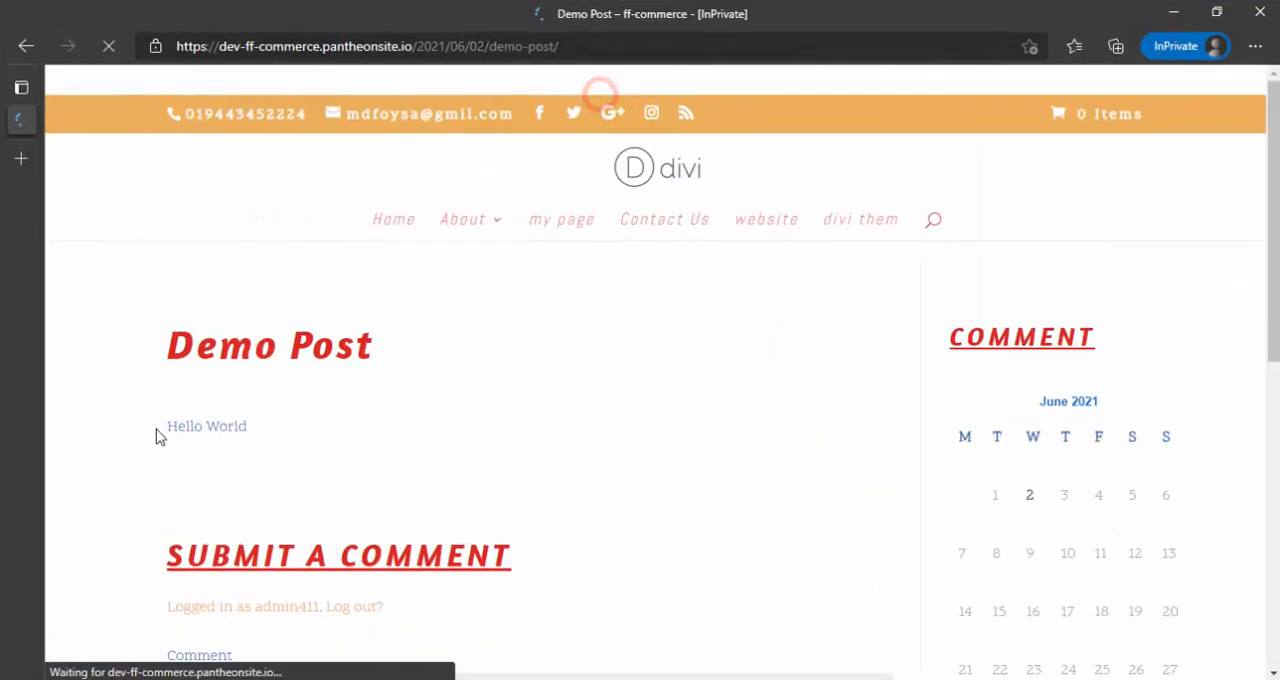
double_click(164, 20)
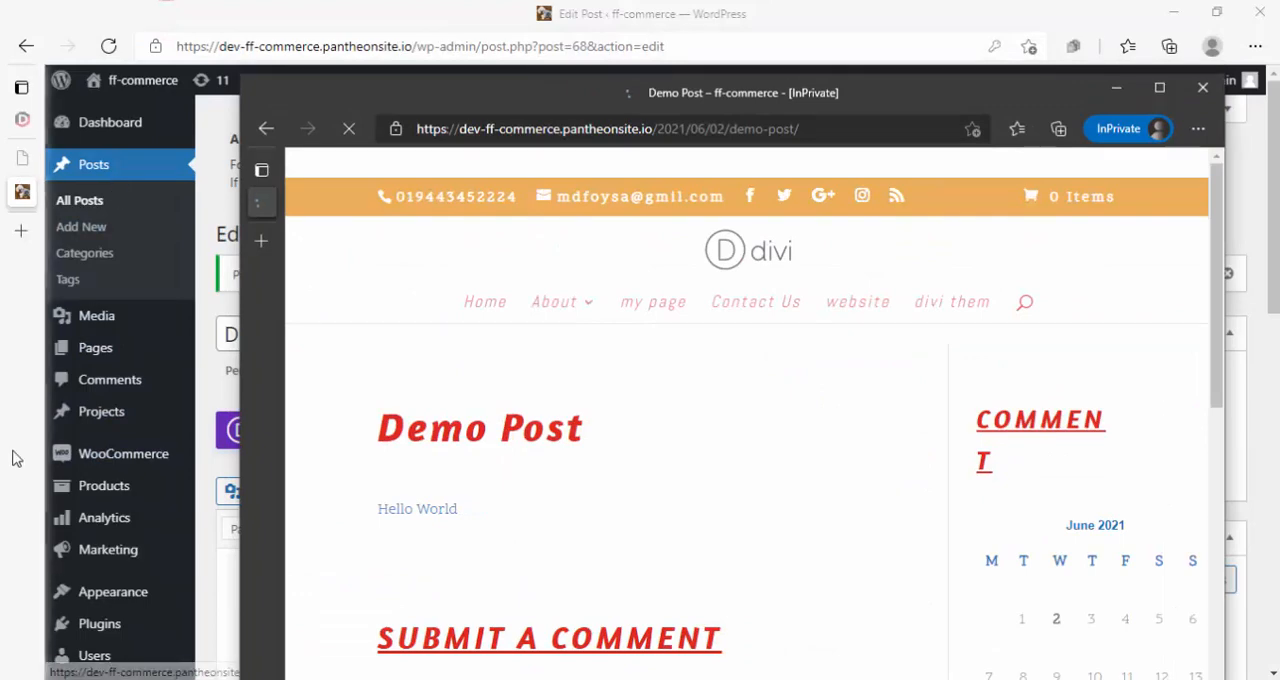
- Return to the administrator's window and open user admin411 for editing from the full user list
left_click(216, 600)
mouse_move(123, 612)
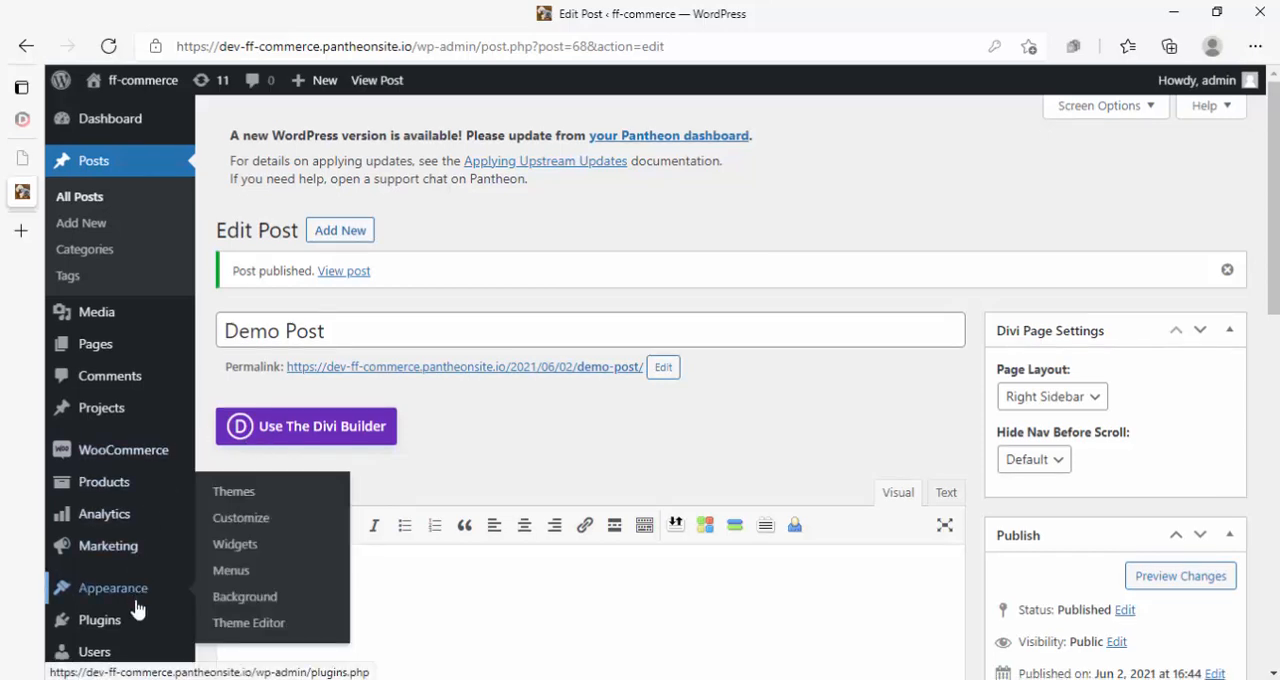
scroll(138, 610, "down", 3)
mouse_move(107, 528)
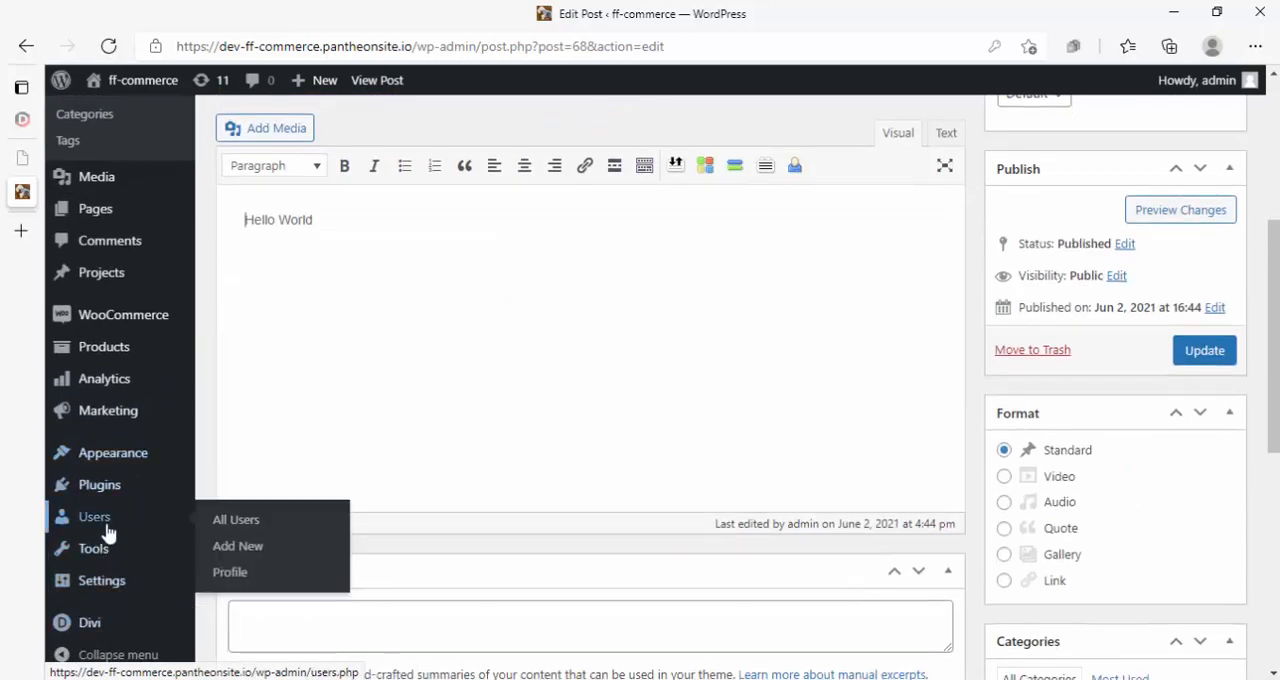
left_click(240, 522)
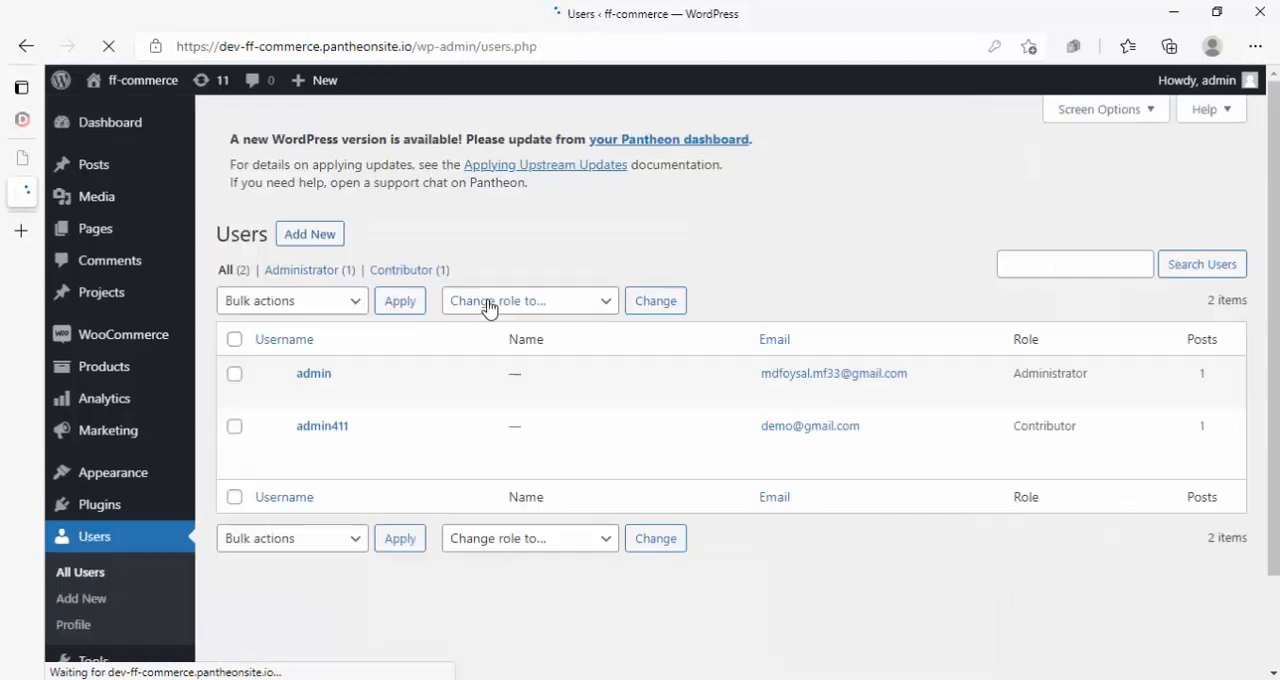
mouse_move(295, 441)
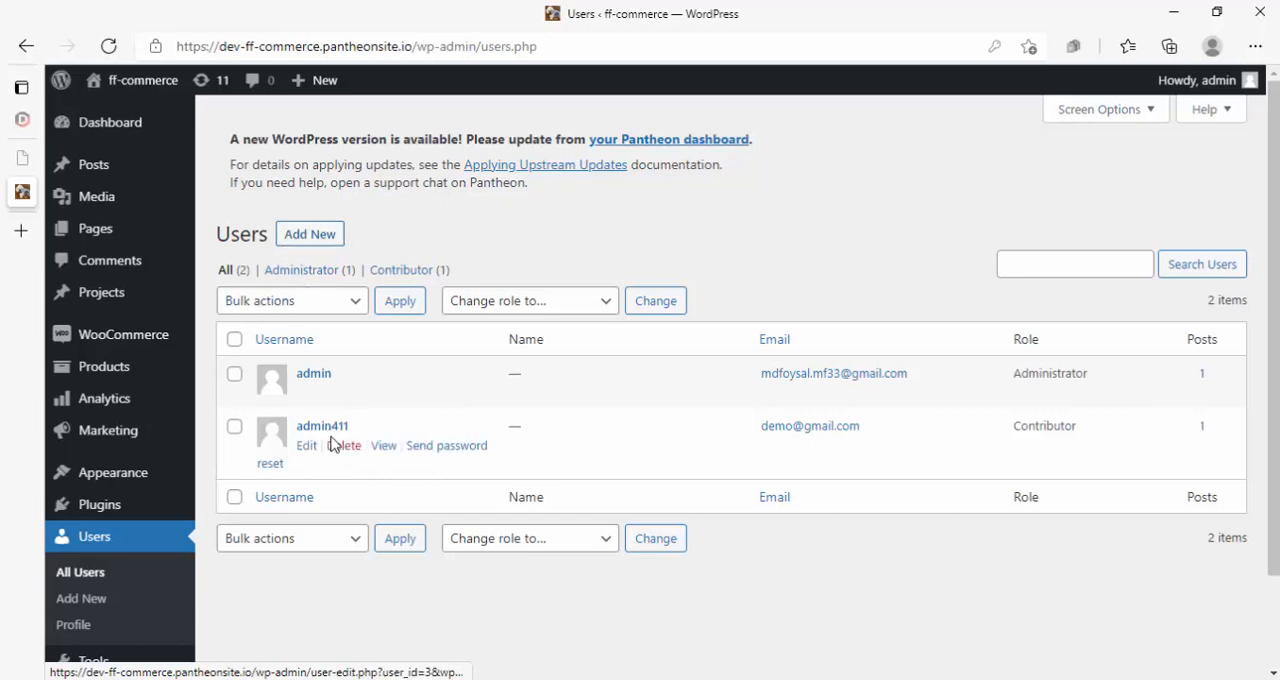
left_click(325, 430)
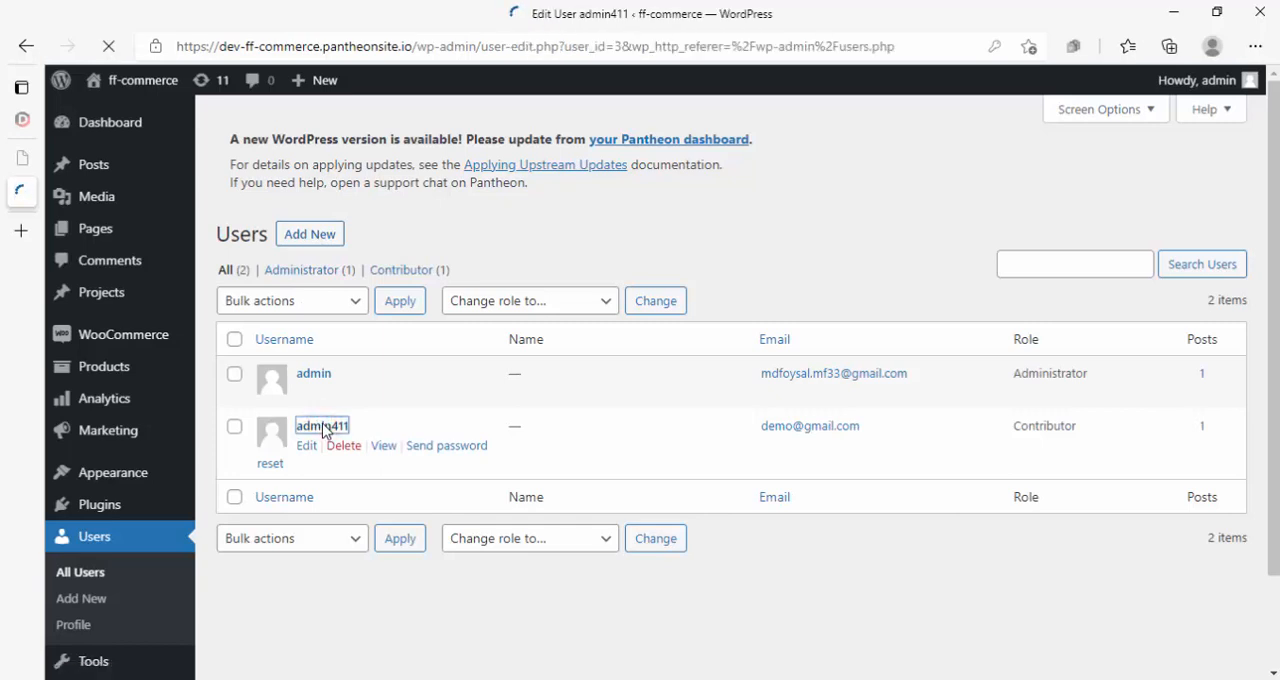
- Examine the role choices available for admin411 alongside the administrator's dashboard menu items, keeping the Contributor role
scroll(457, 425, "down", 10)
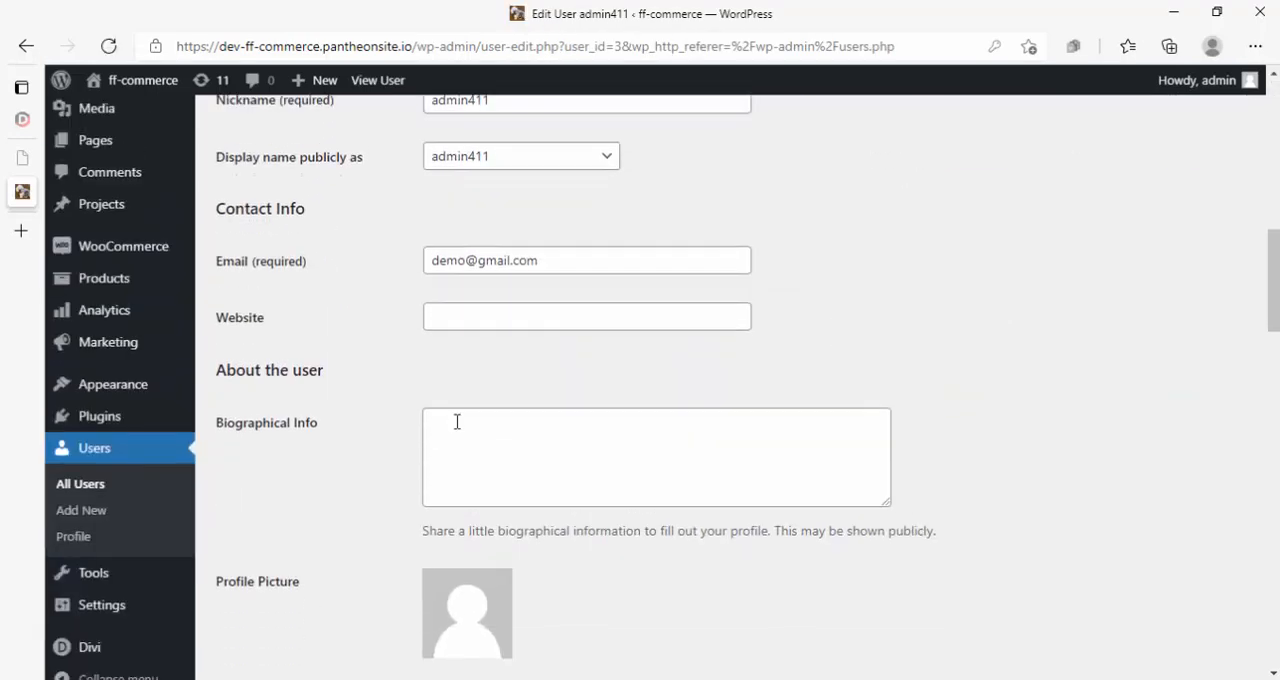
scroll(457, 422, "up", 3)
left_click(479, 278)
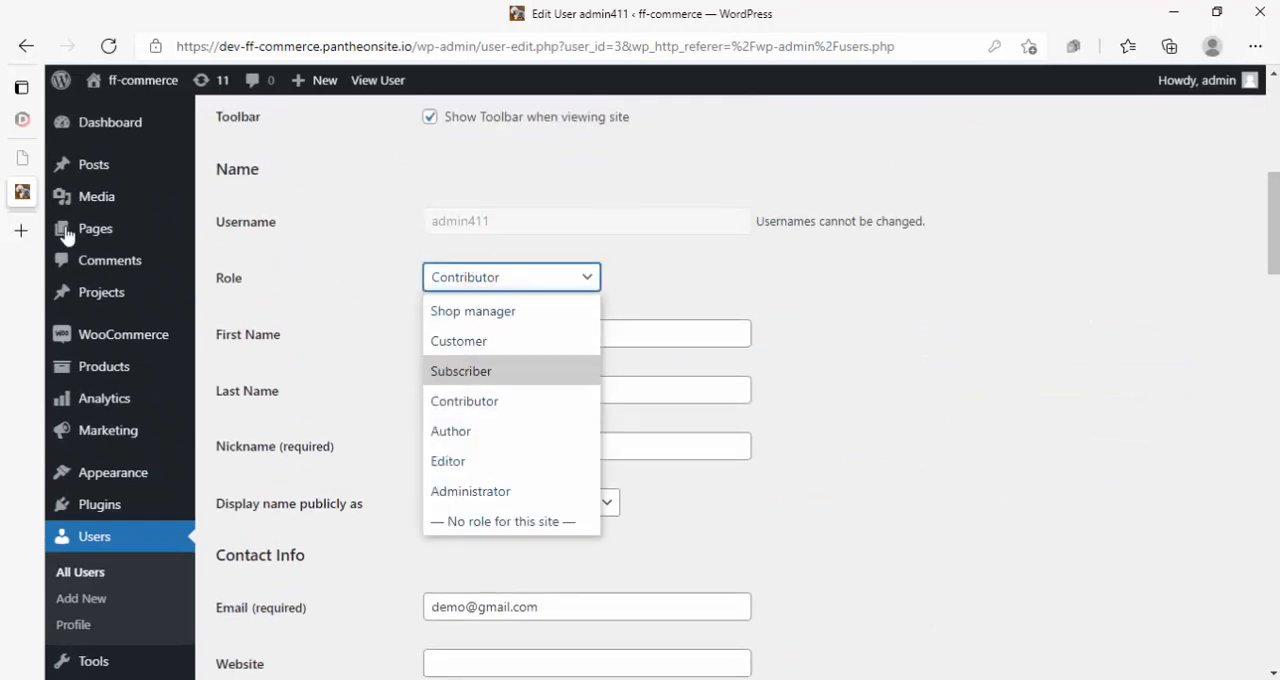
mouse_move(105, 134)
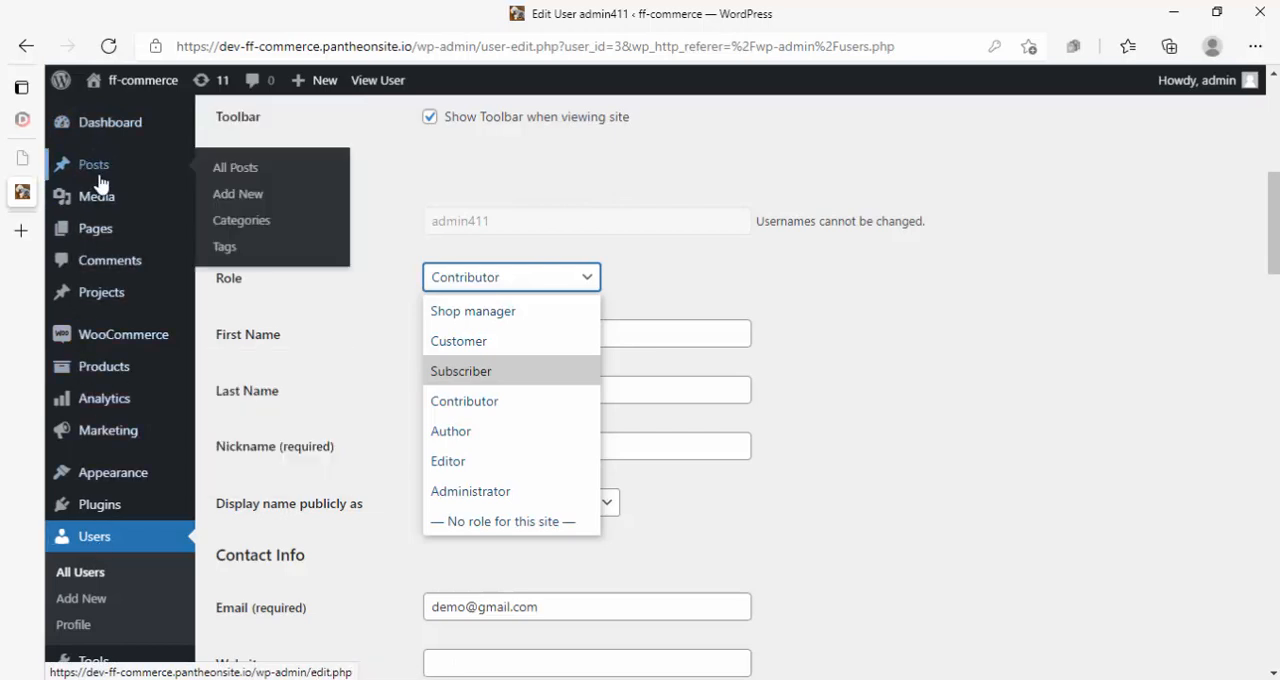
scroll(92, 417, "down", 4)
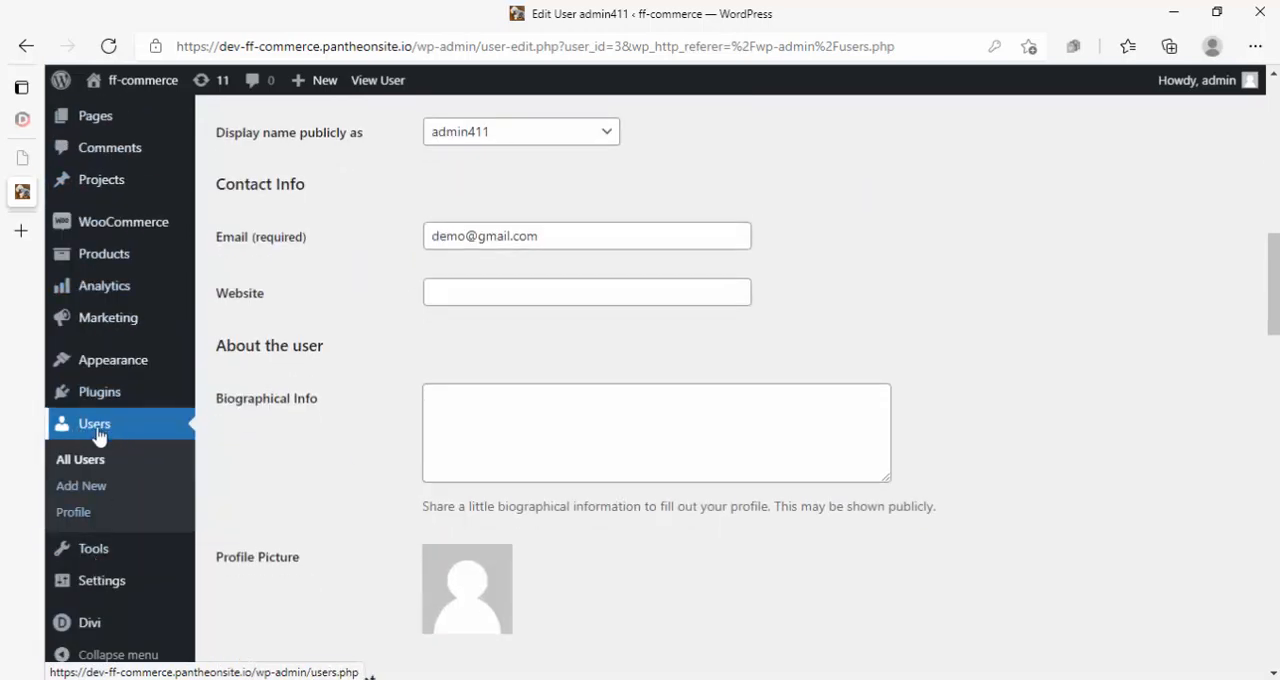
scroll(109, 441, "up", 1)
scroll(109, 441, "up", 3)
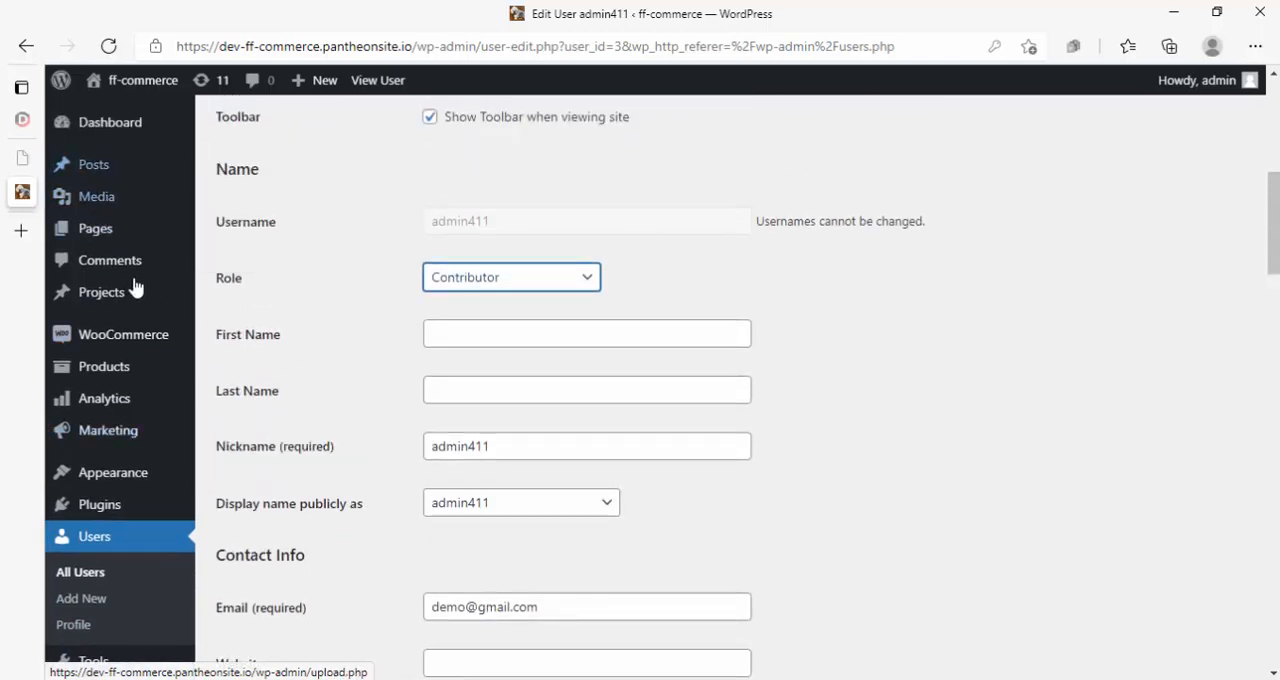
left_click(483, 281)
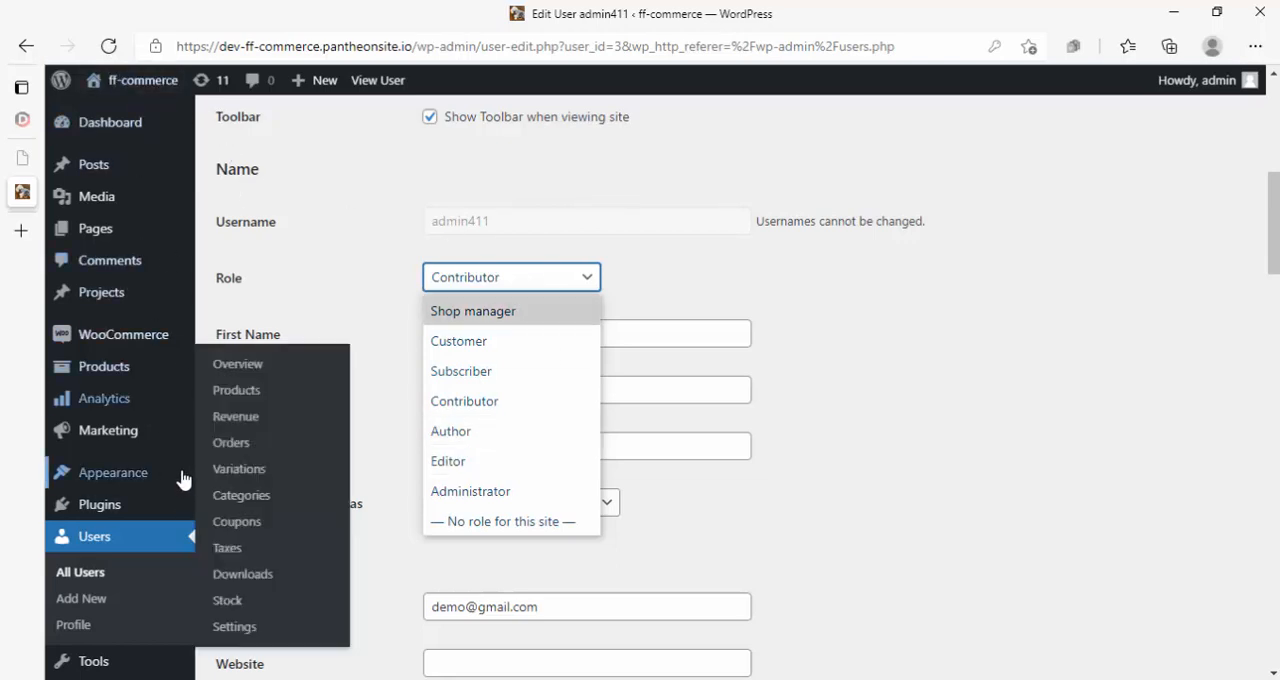
mouse_move(174, 472)
mouse_move(124, 393)
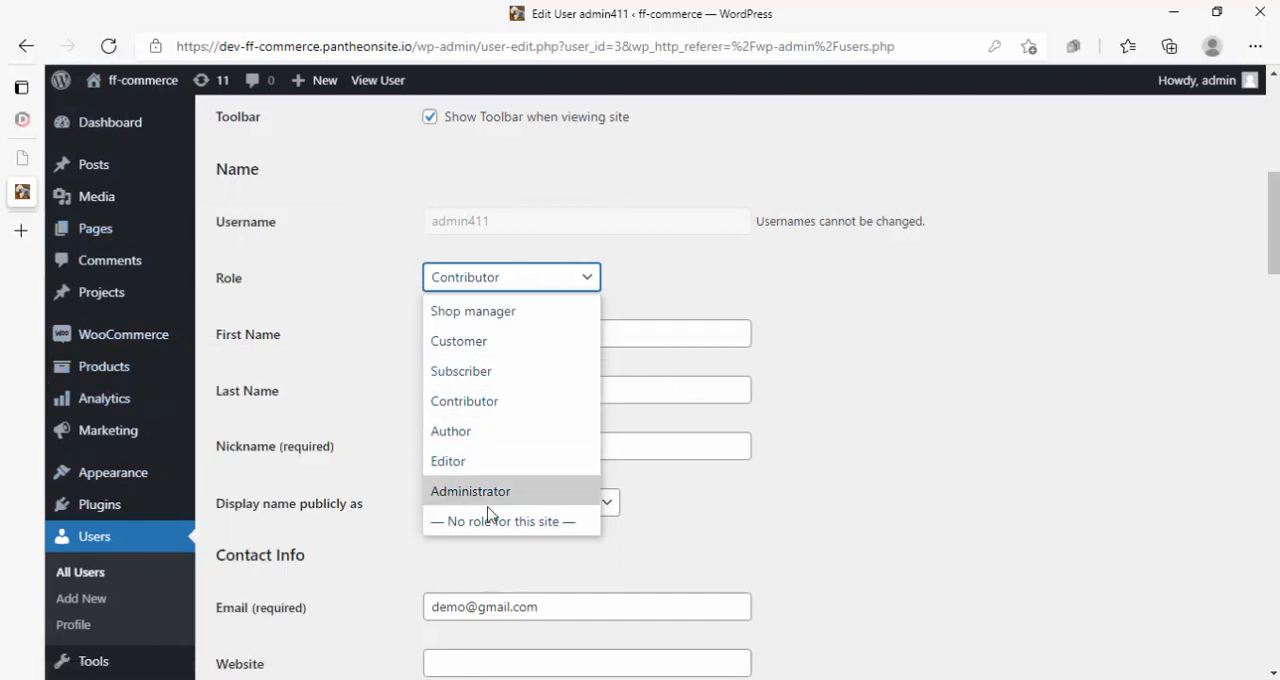
left_click(877, 457)
scroll(165, 515, "down", 5)
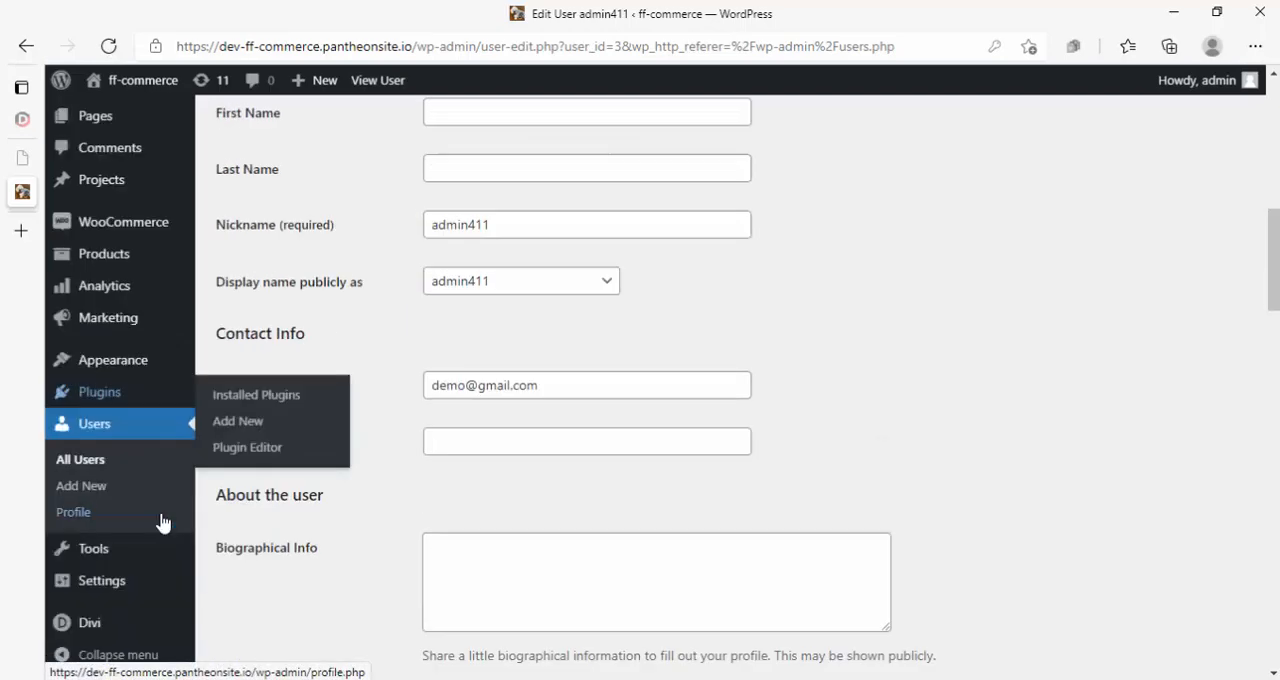
scroll(200, 355, "up", 10)
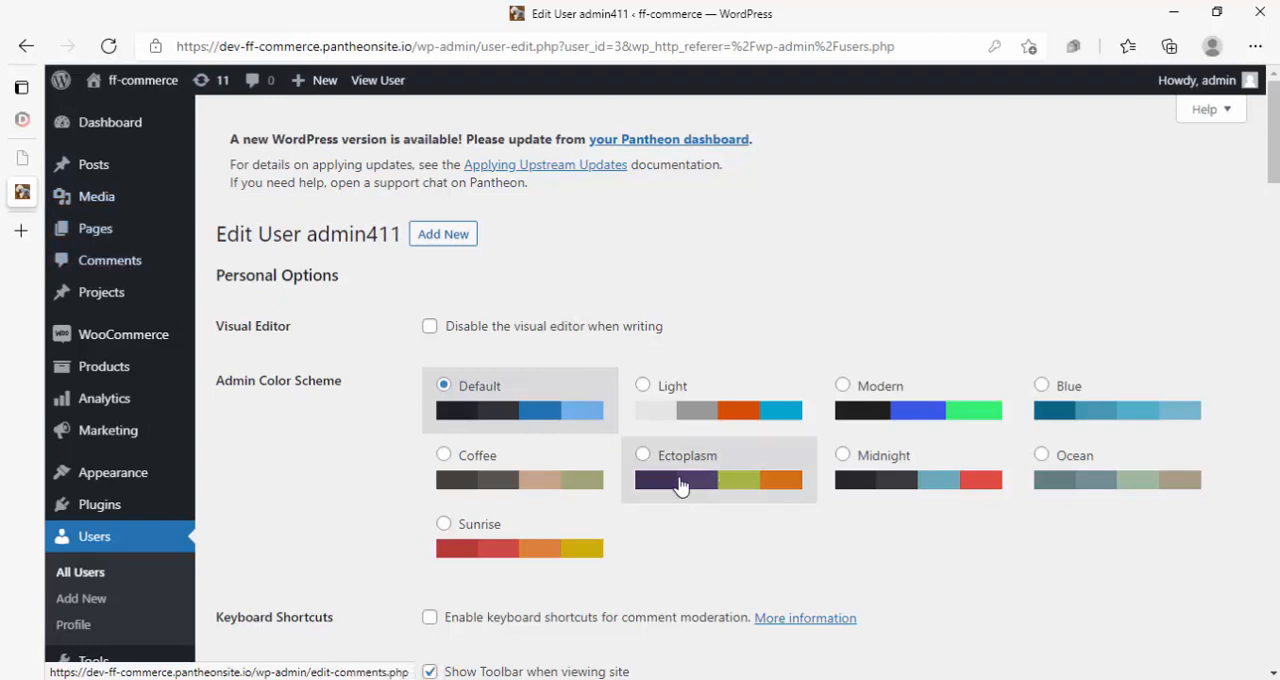
- Set admin411's admin color scheme to Sunrise and update the user
left_click(444, 528)
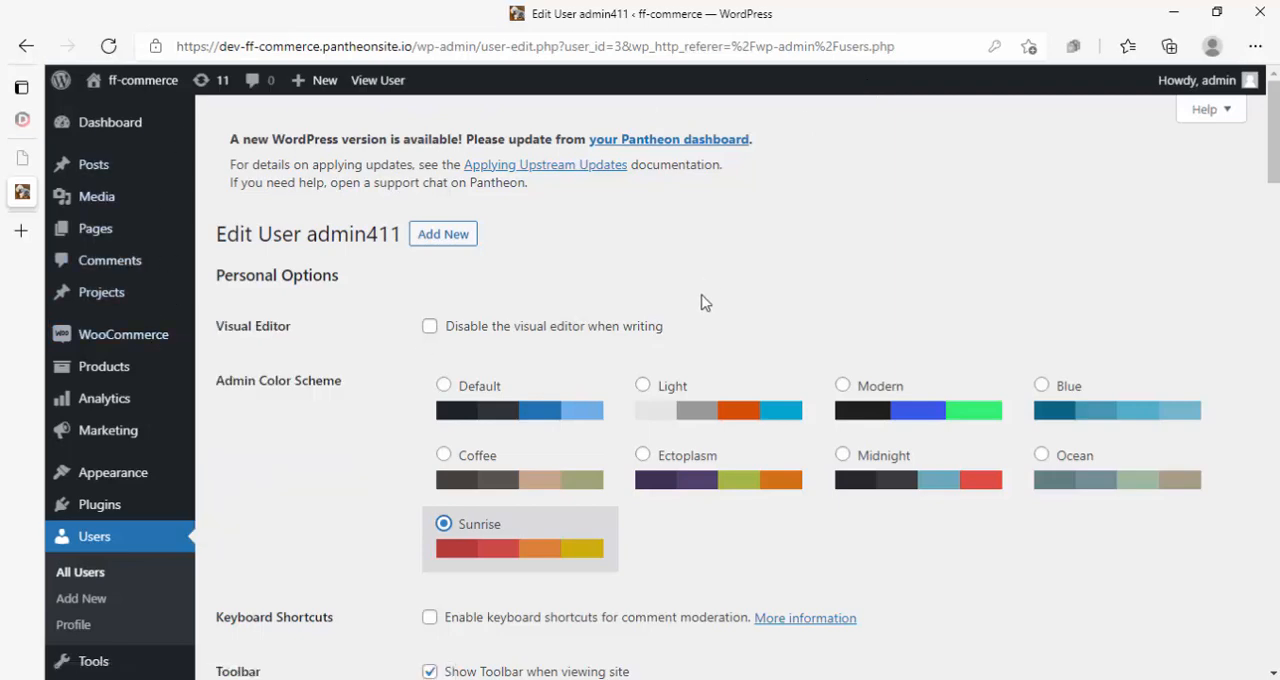
scroll(551, 491, "down", 15)
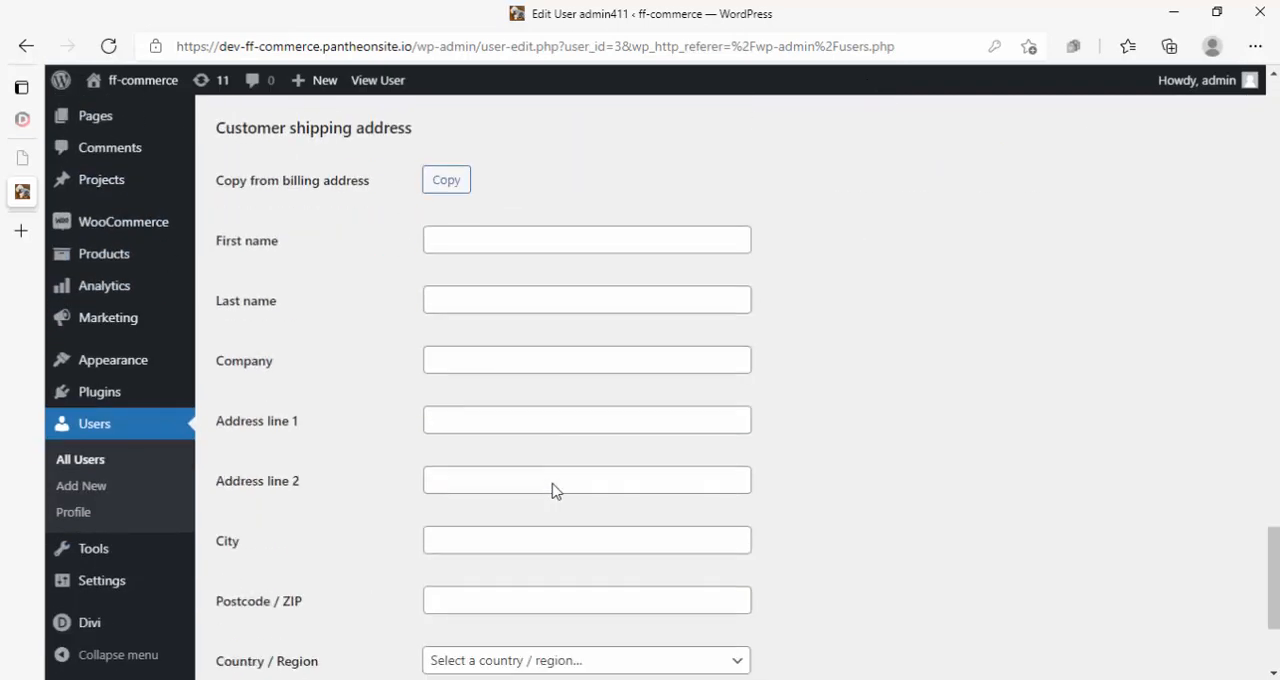
scroll(551, 491, "down", 3)
left_click(266, 586)
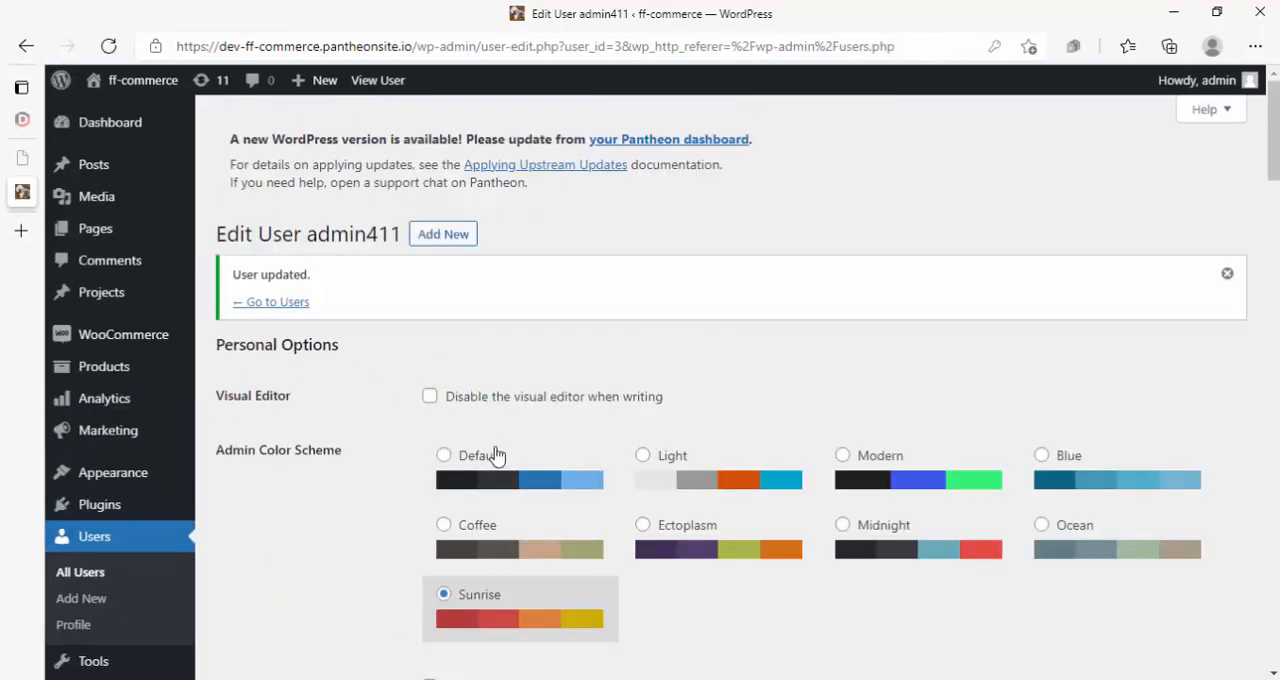
- Select the Ocean admin color scheme on admin411's edit page and highlight the username in its heading
scroll(585, 410, "down", 2)
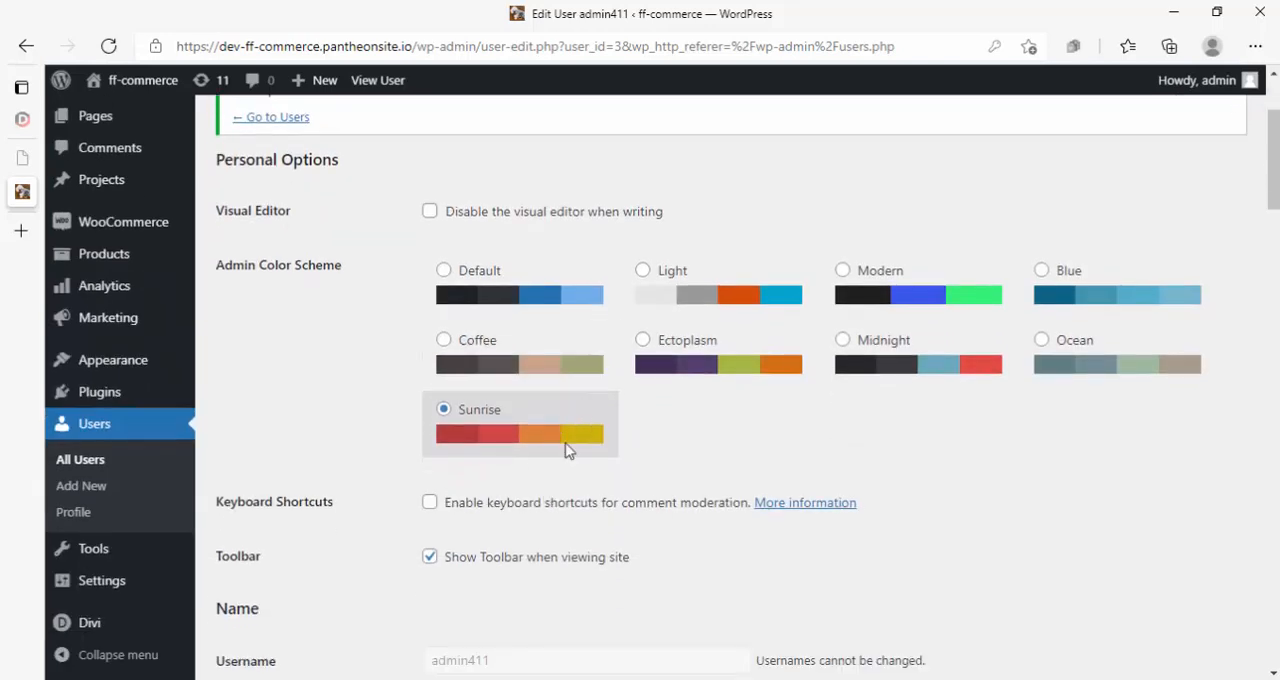
scroll(600, 406, "down", 2)
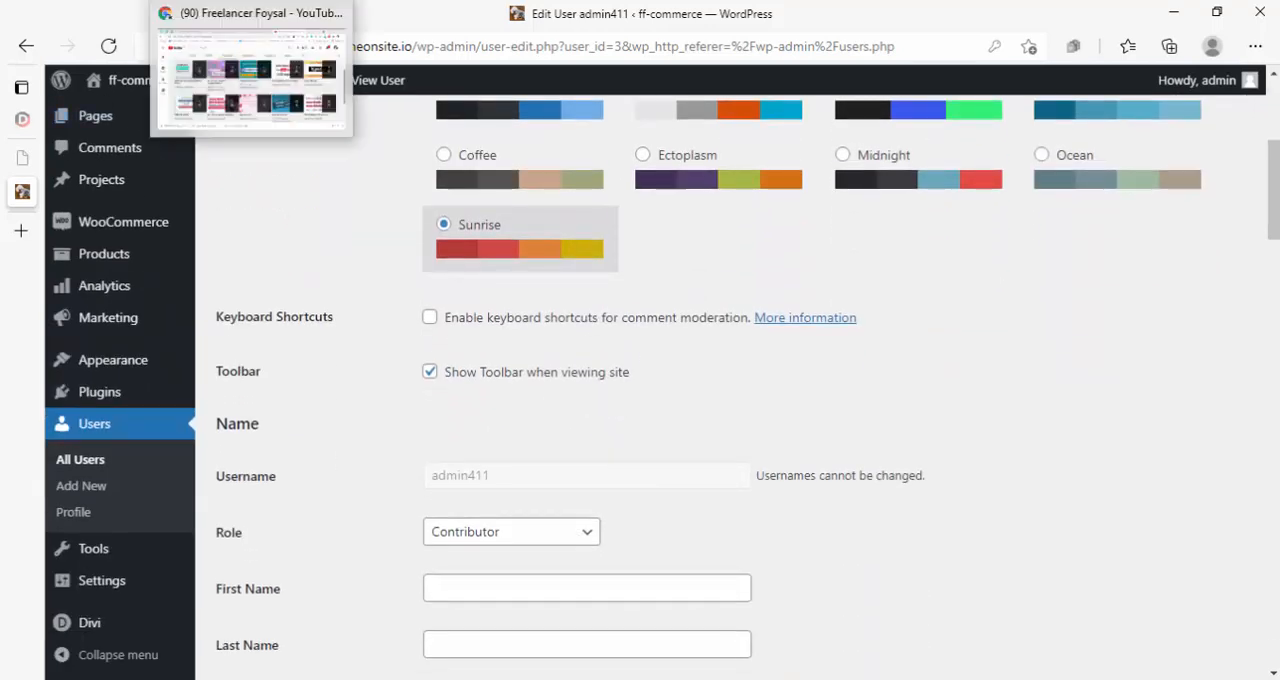
left_click(210, 2)
left_click(136, 102)
scroll(526, 297, "up", 2)
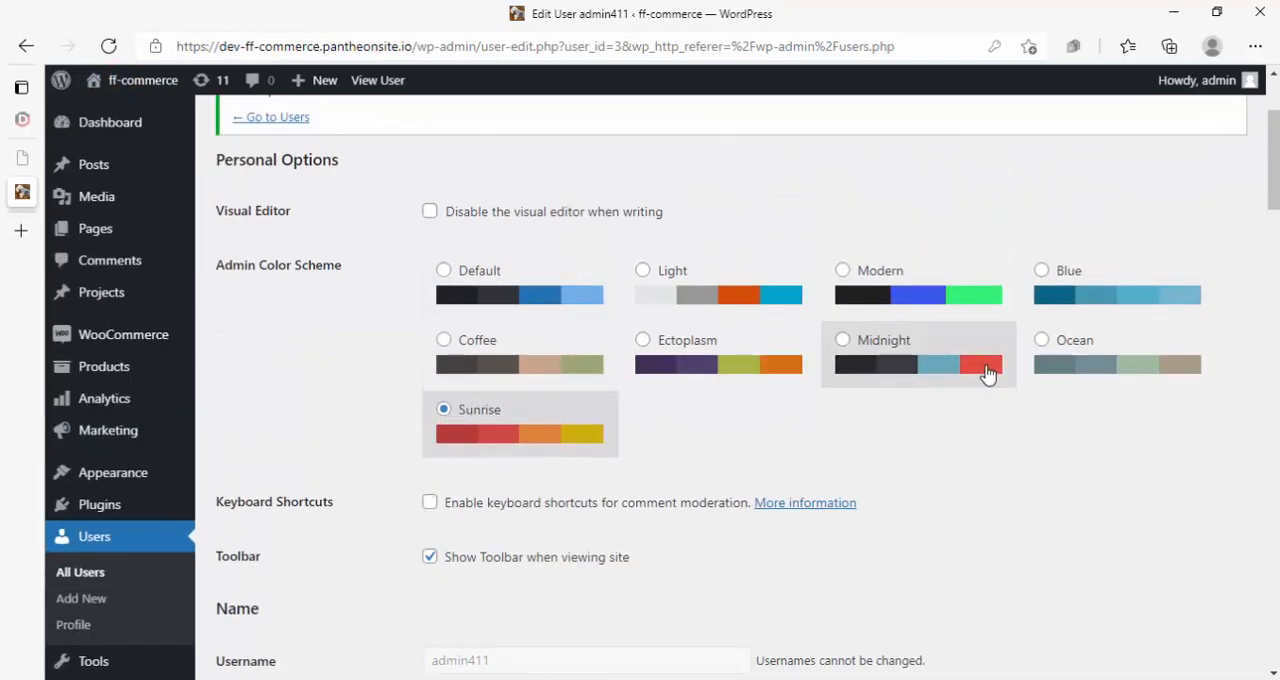
left_click(1039, 347)
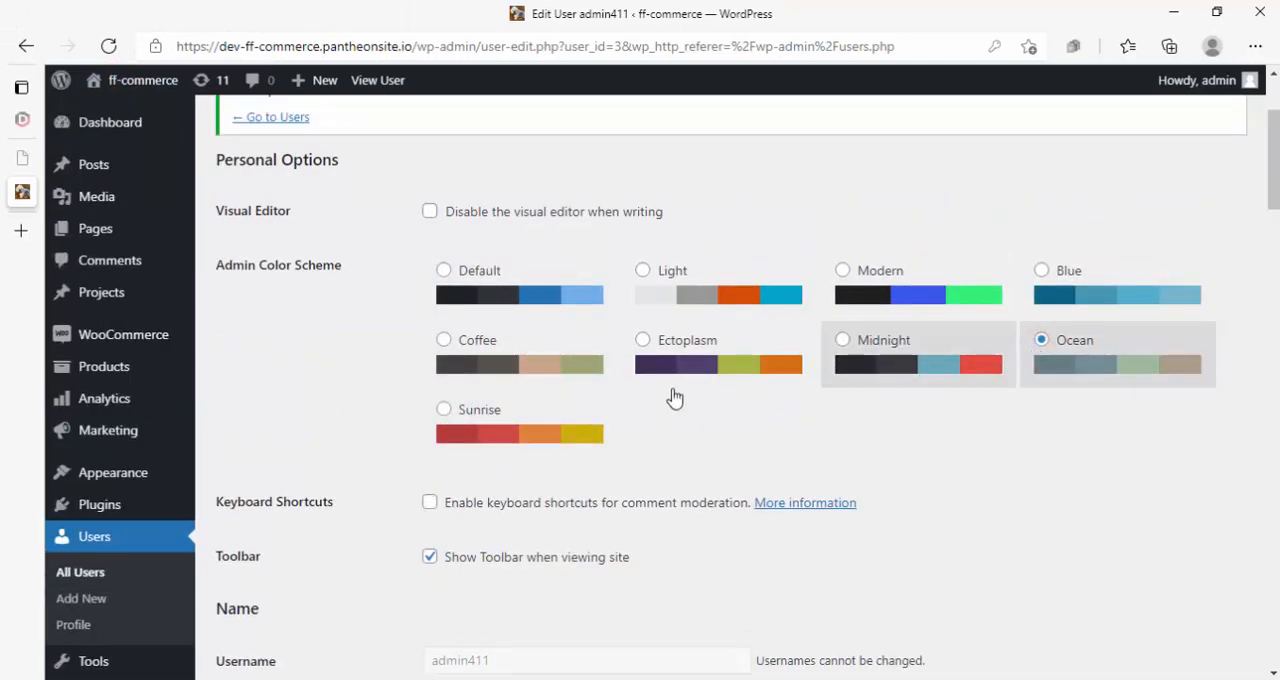
scroll(458, 343, "up", 2)
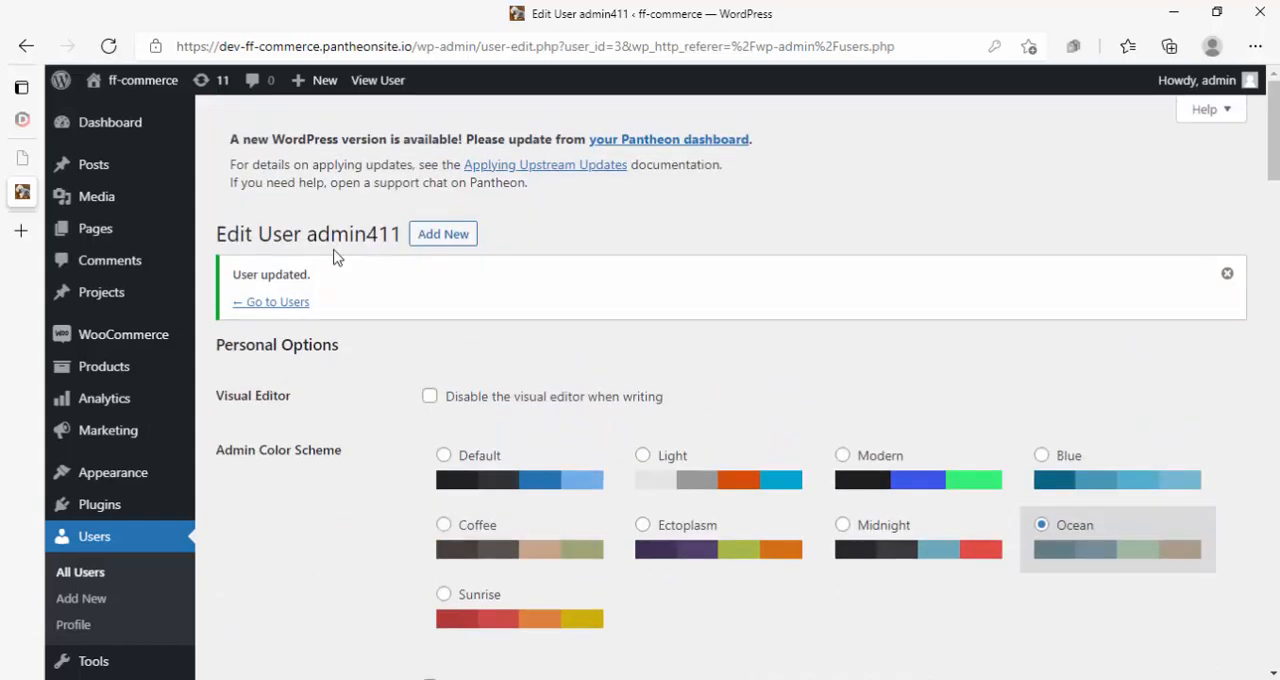
left_click_drag(307, 233, 403, 233)
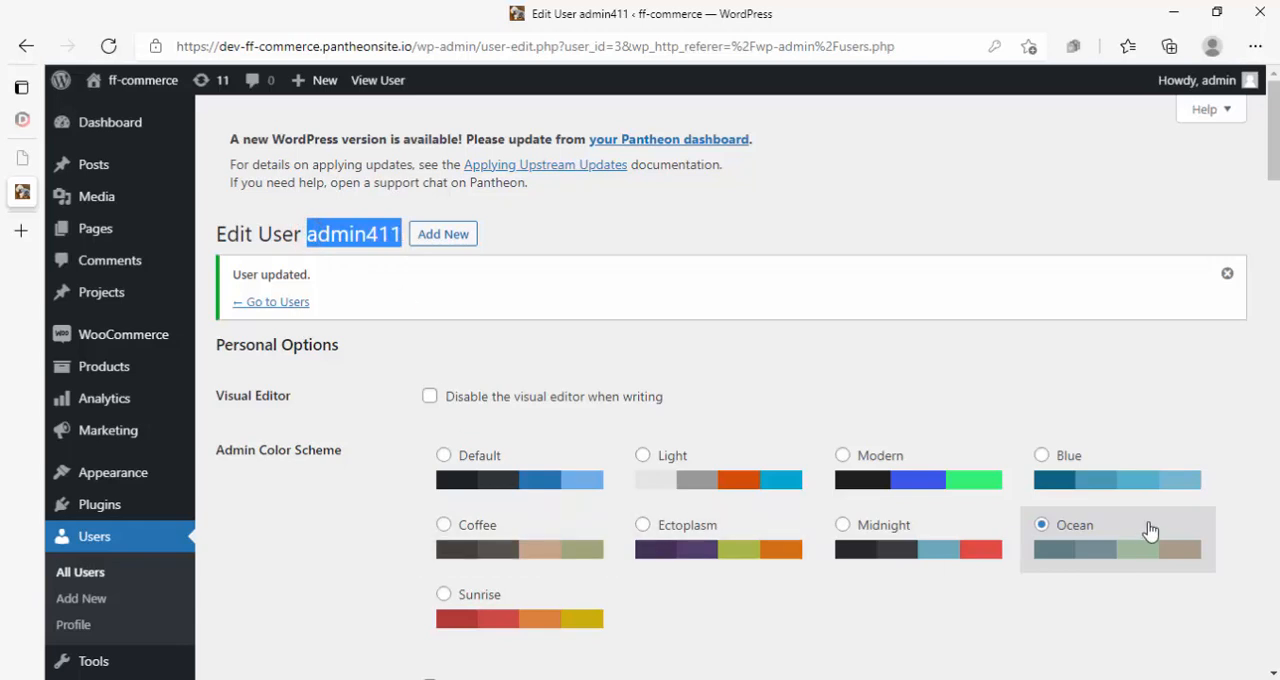
- Reload admin411's post list in the InPrivate window to check the account's admin color scheme
left_click(203, 2)
left_click(331, 101)
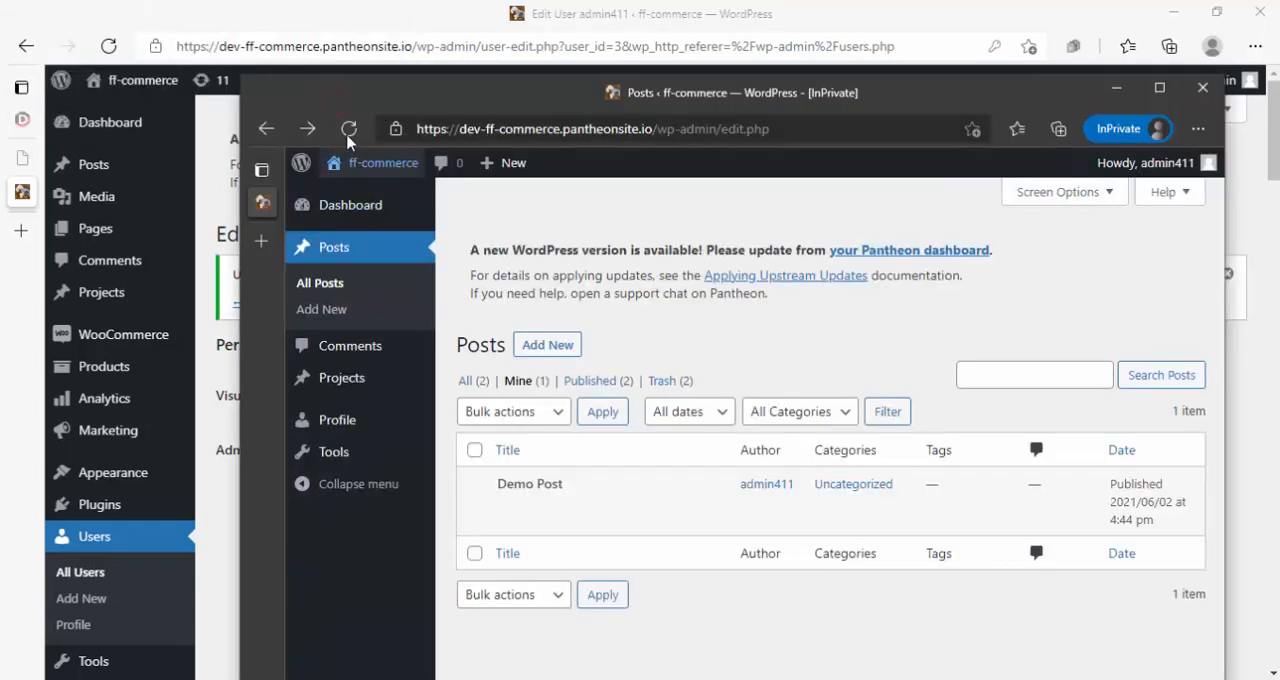
left_click(349, 129)
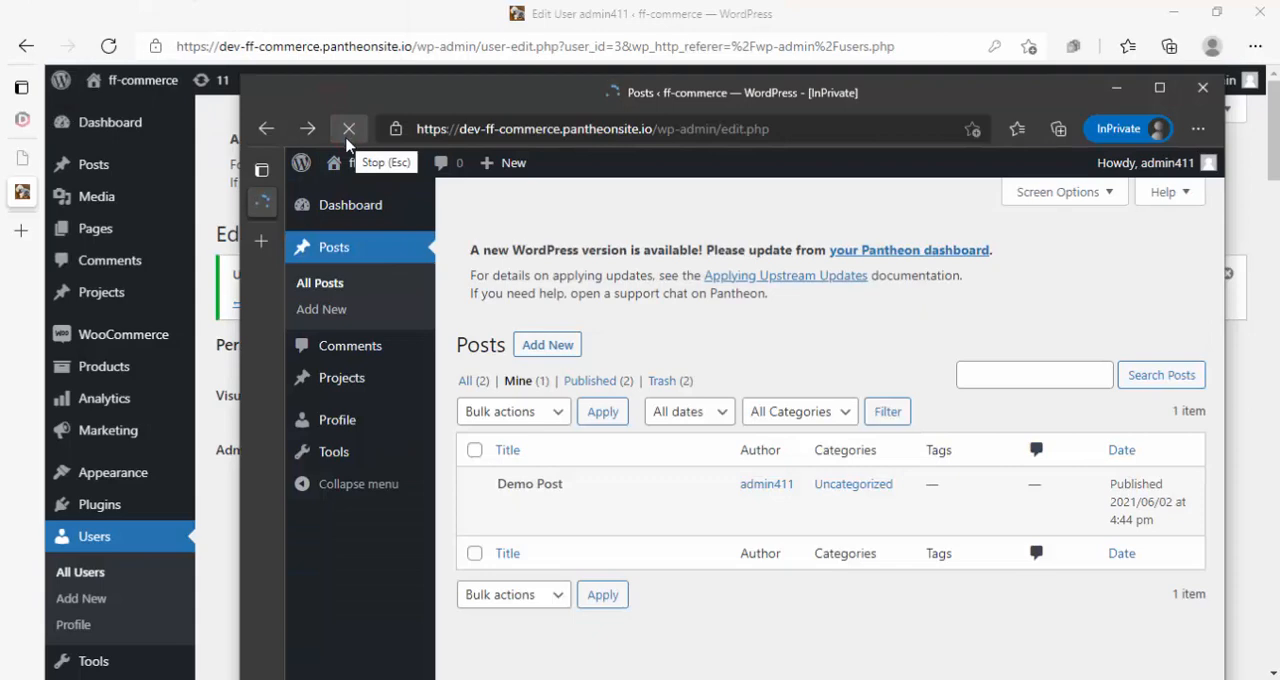
left_click_drag(390, 100, 693, 134)
- Open the administrator's own profile in the main window and choose the Sunrise admin color scheme
left_click(215, 30)
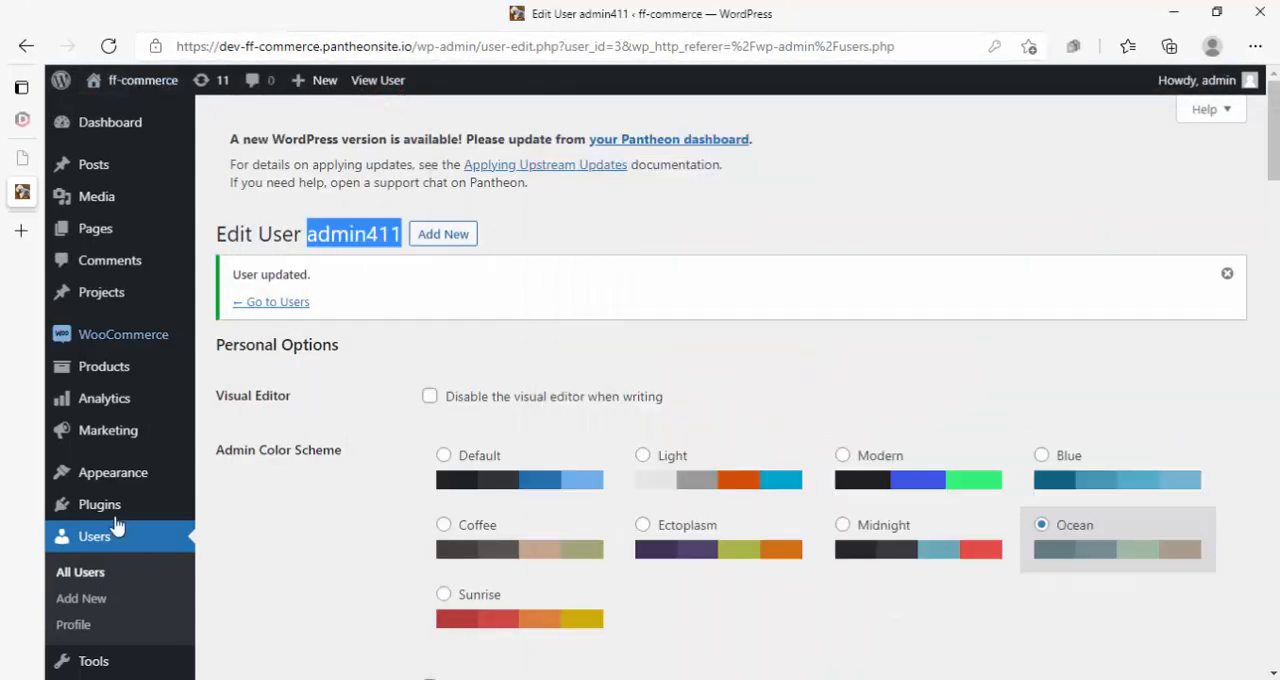
left_click(74, 626)
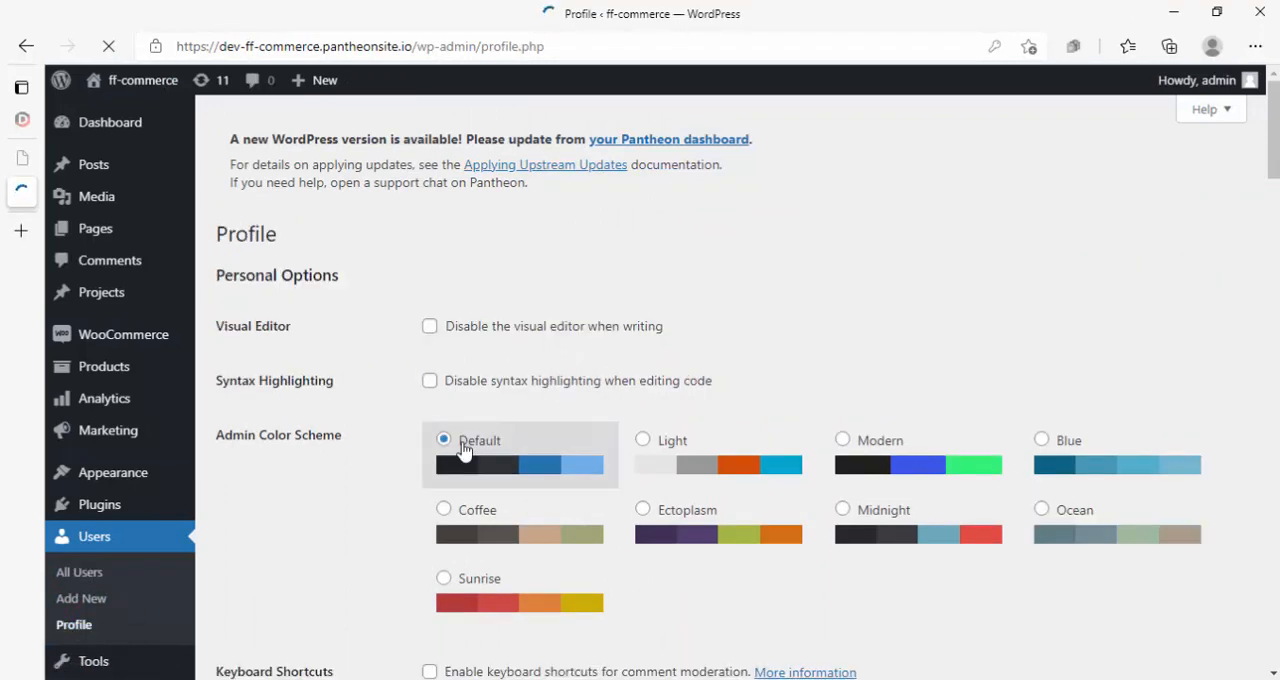
left_click(465, 587)
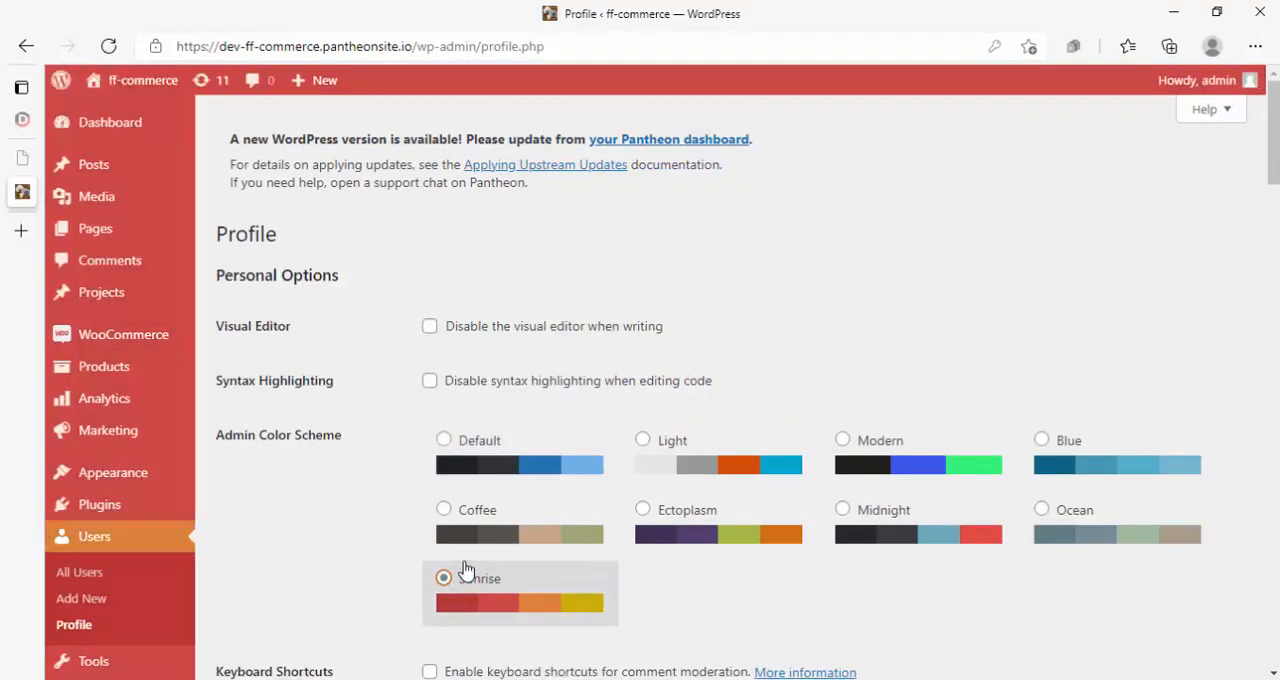
- Examine the administrator's profile fields from the name and contact info to the biographical info, profile picture and account management
scroll(223, 409, "down", 5)
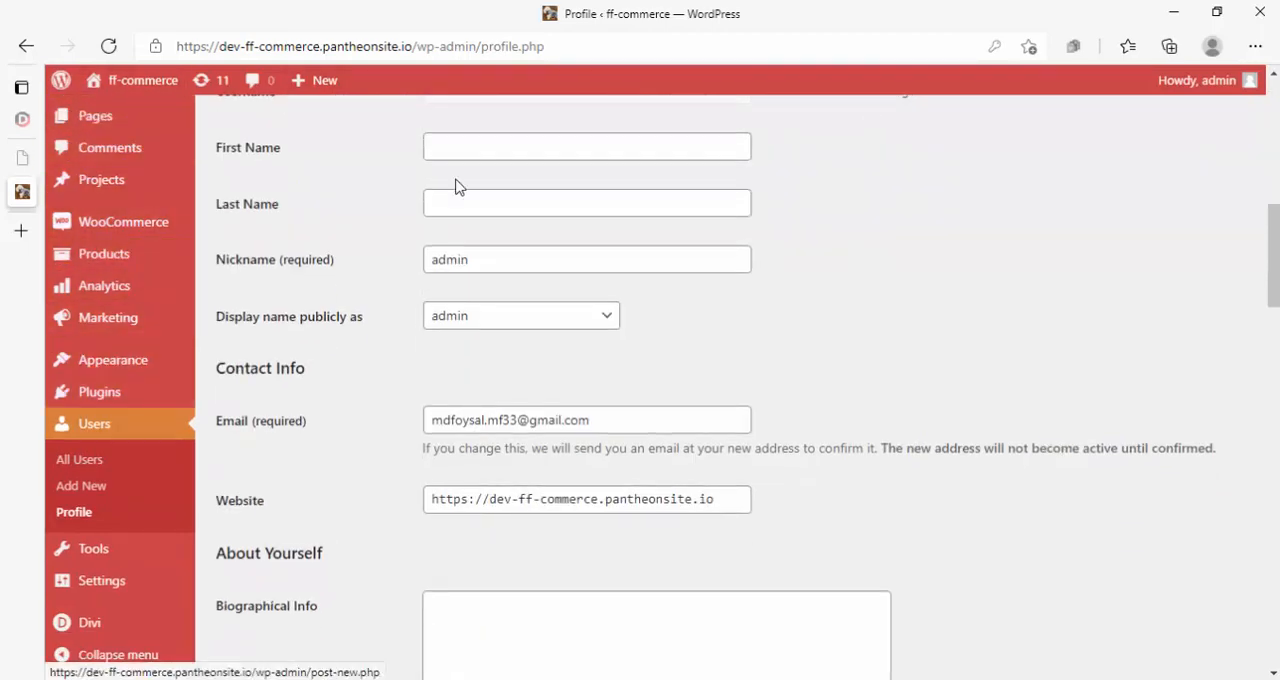
scroll(449, 297, "up", 5)
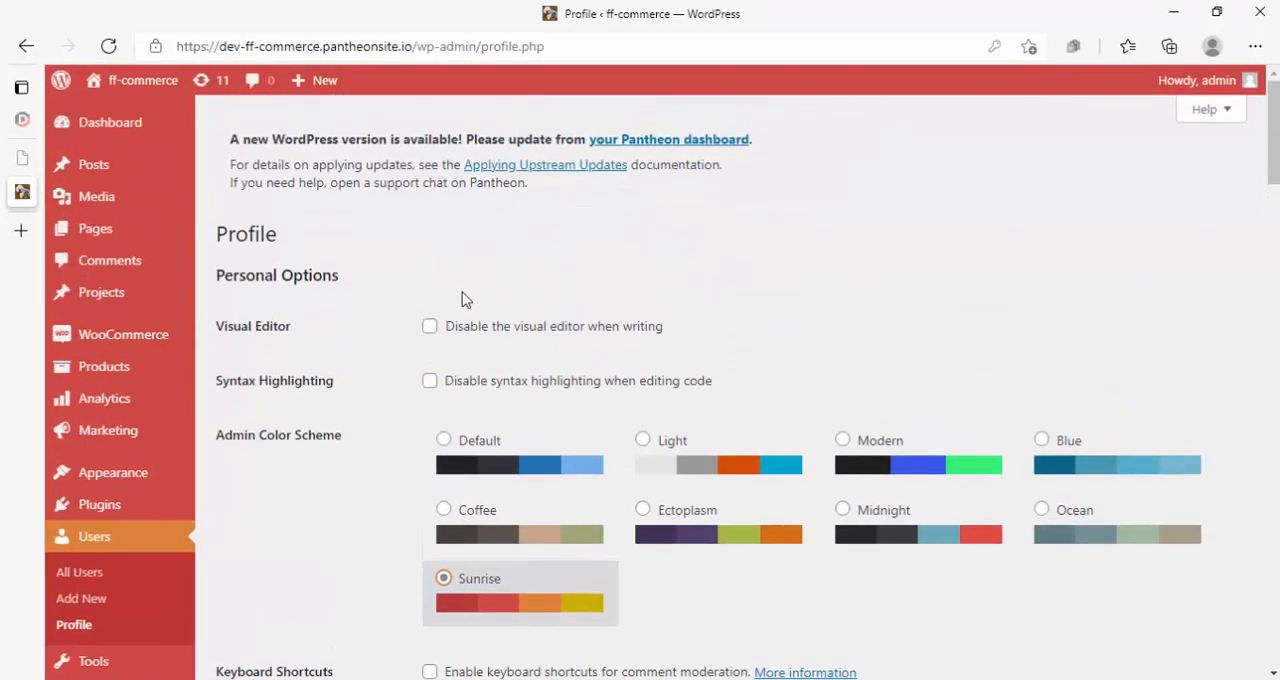
scroll(465, 300, "down", 4)
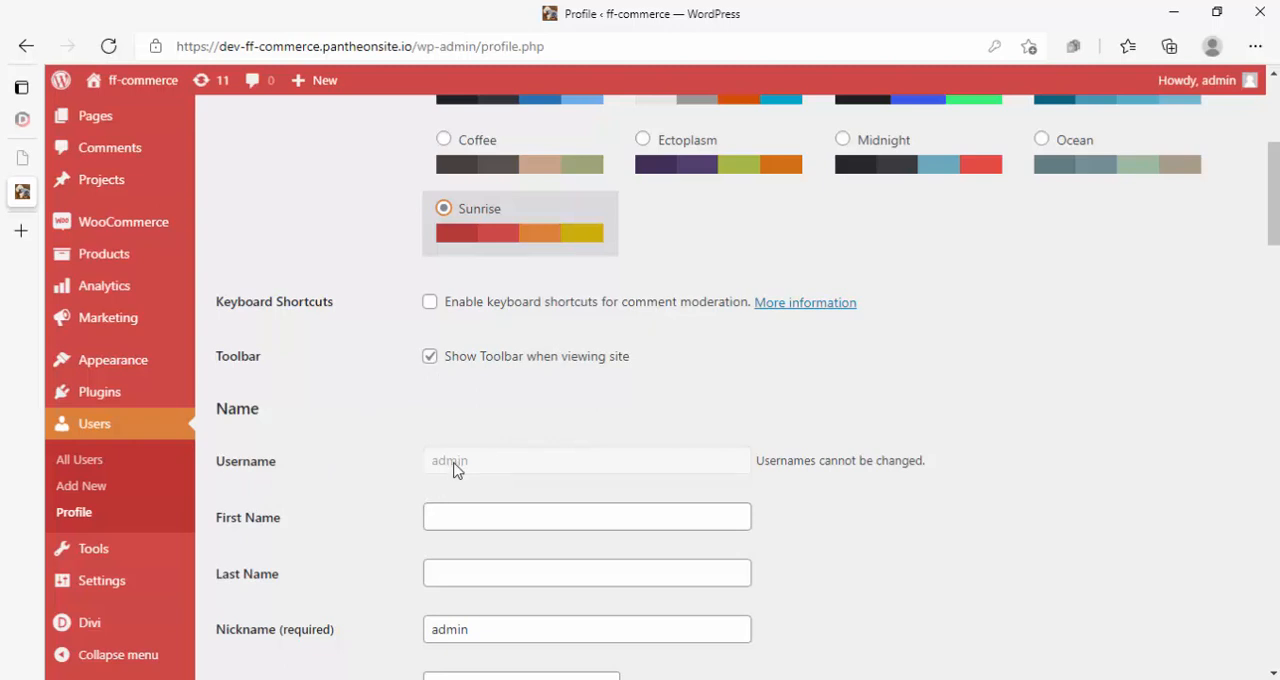
scroll(462, 358, "down", 2)
scroll(455, 452, "down", 2)
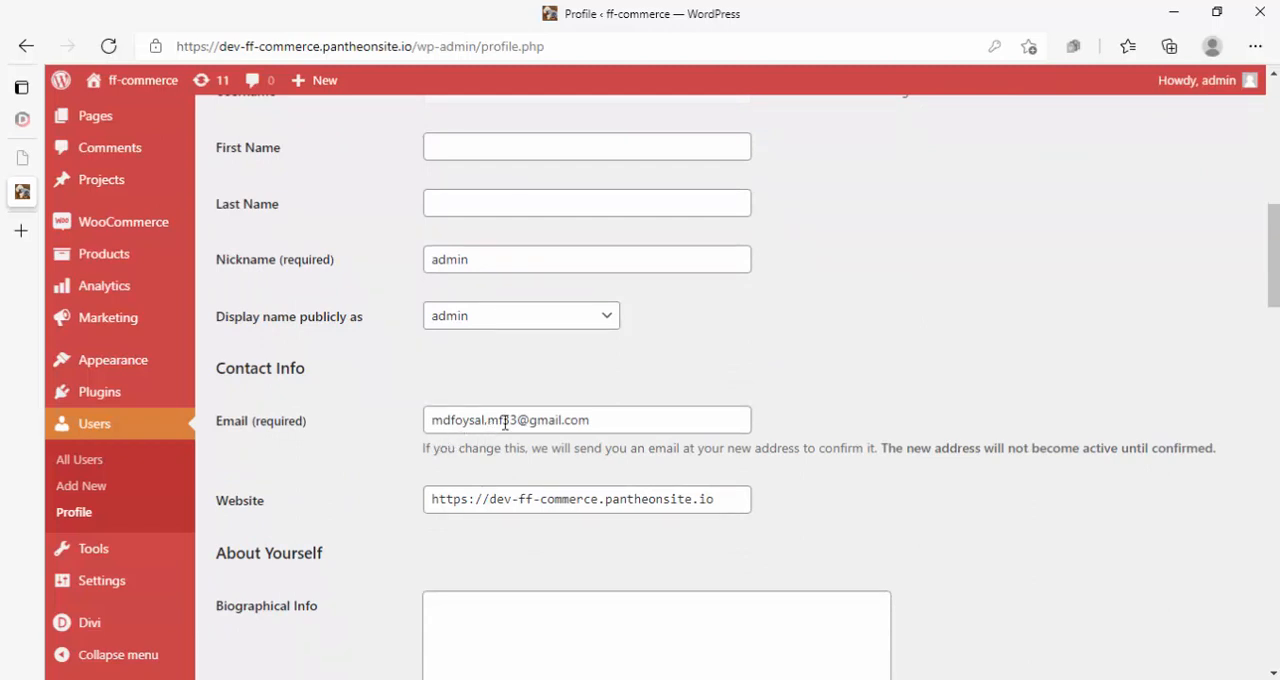
scroll(503, 500, "down", 2)
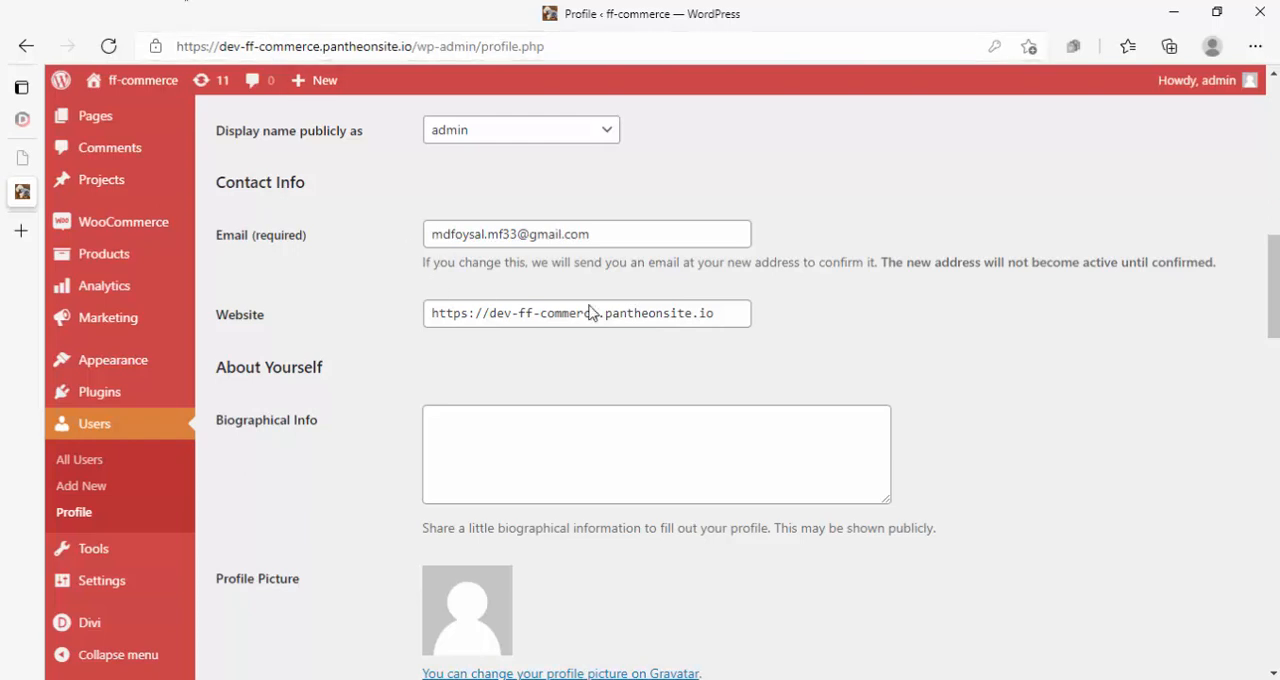
scroll(540, 320, "down", 2)
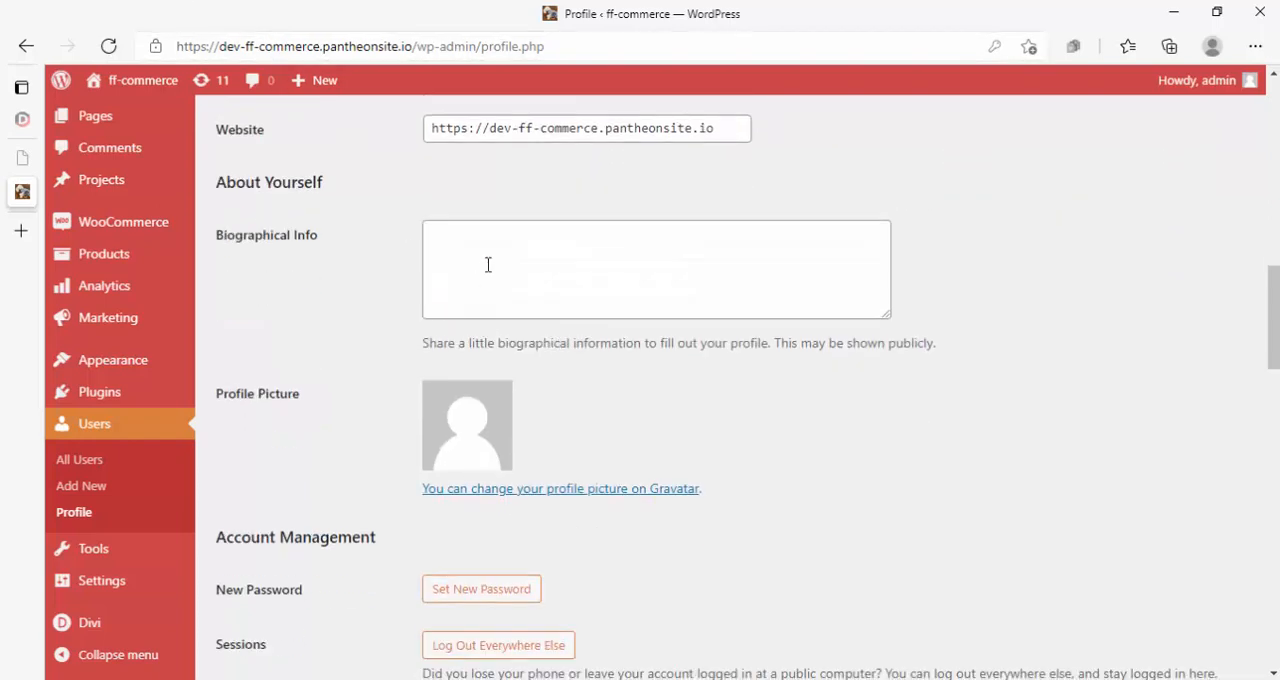
left_click(488, 264)
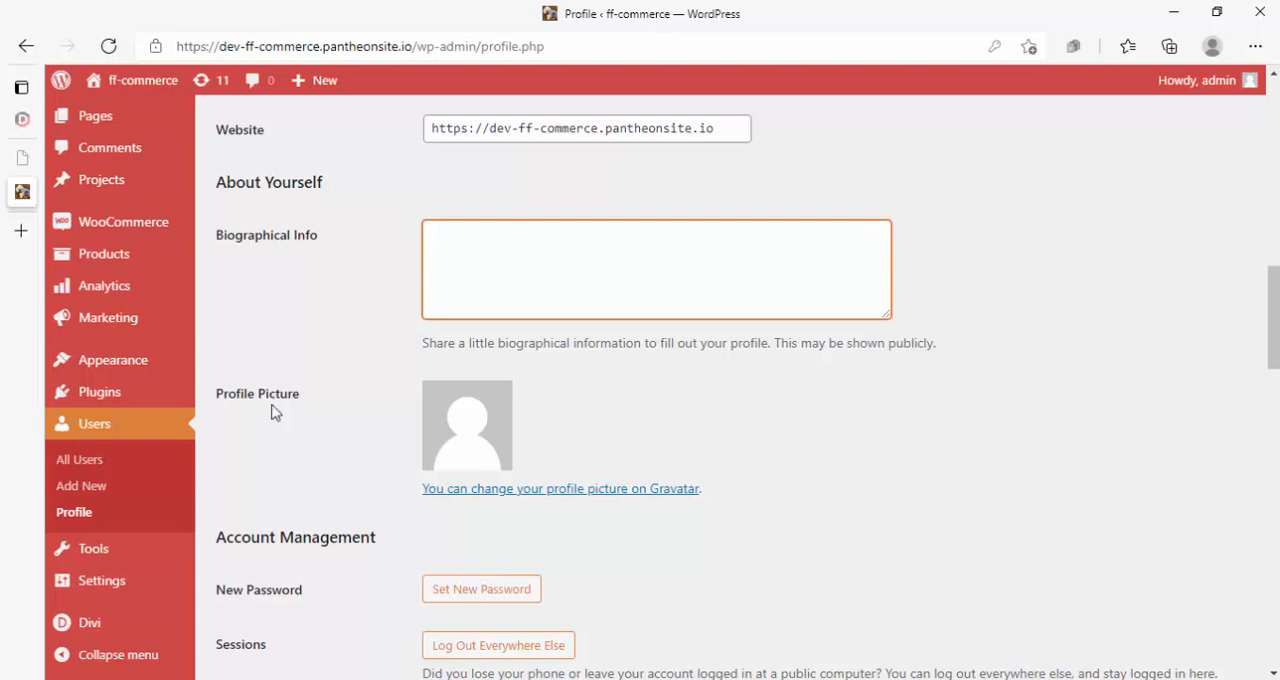
- Visit the Gravatar site through the profile picture's change link, and return to the administrator's profile page
left_click(573, 489)
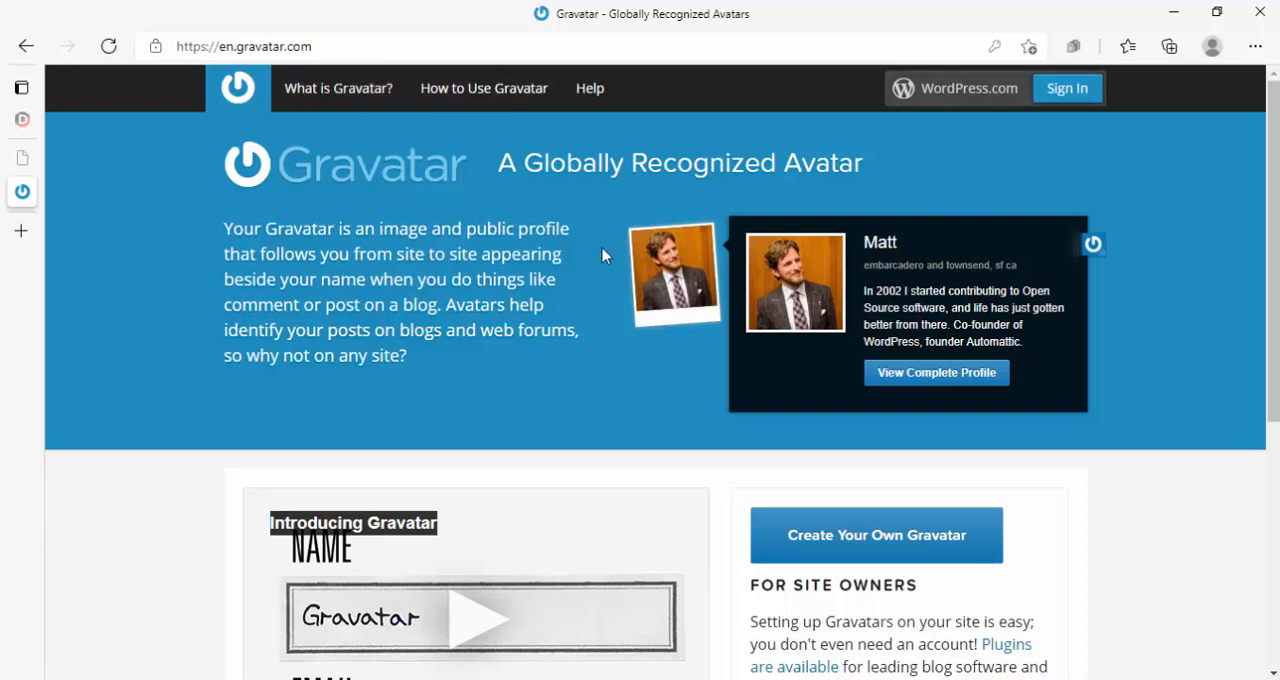
left_click(24, 45)
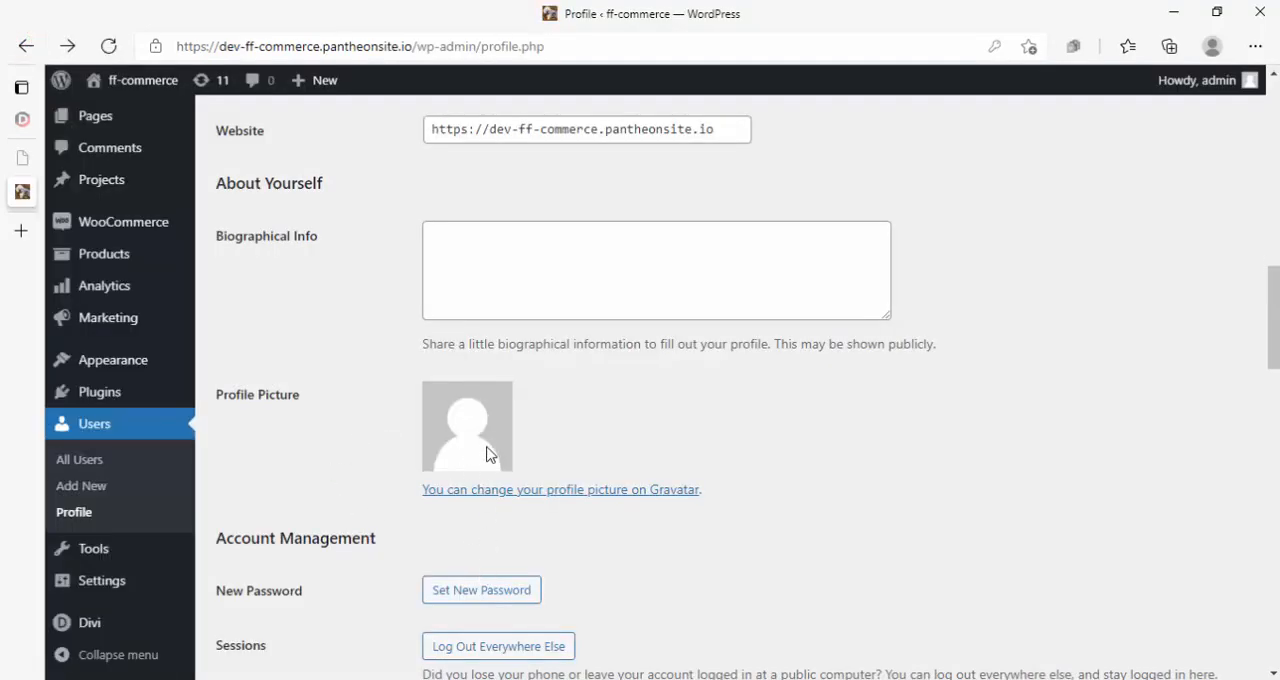
- Examine the rest of the administrator's profile, from account management and application passwords to the customer billing and shipping address fields, and return to Personal Options
scroll(487, 454, "down", 2)
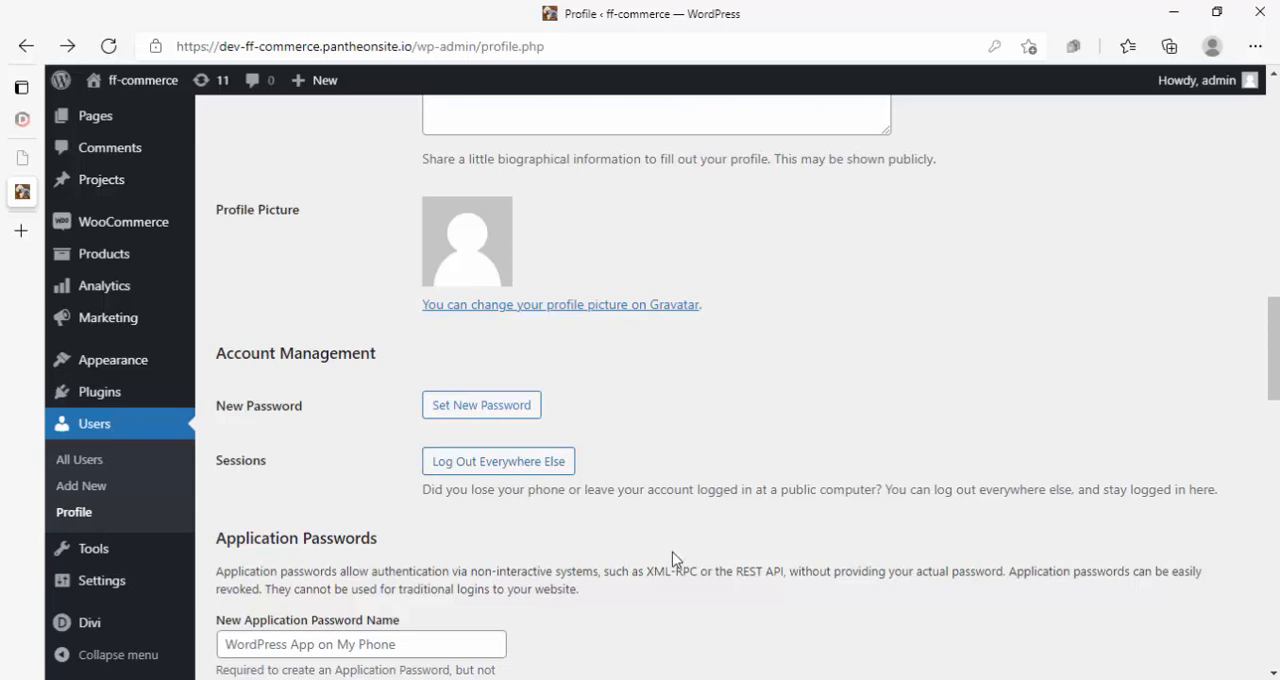
scroll(673, 558, "down", 5)
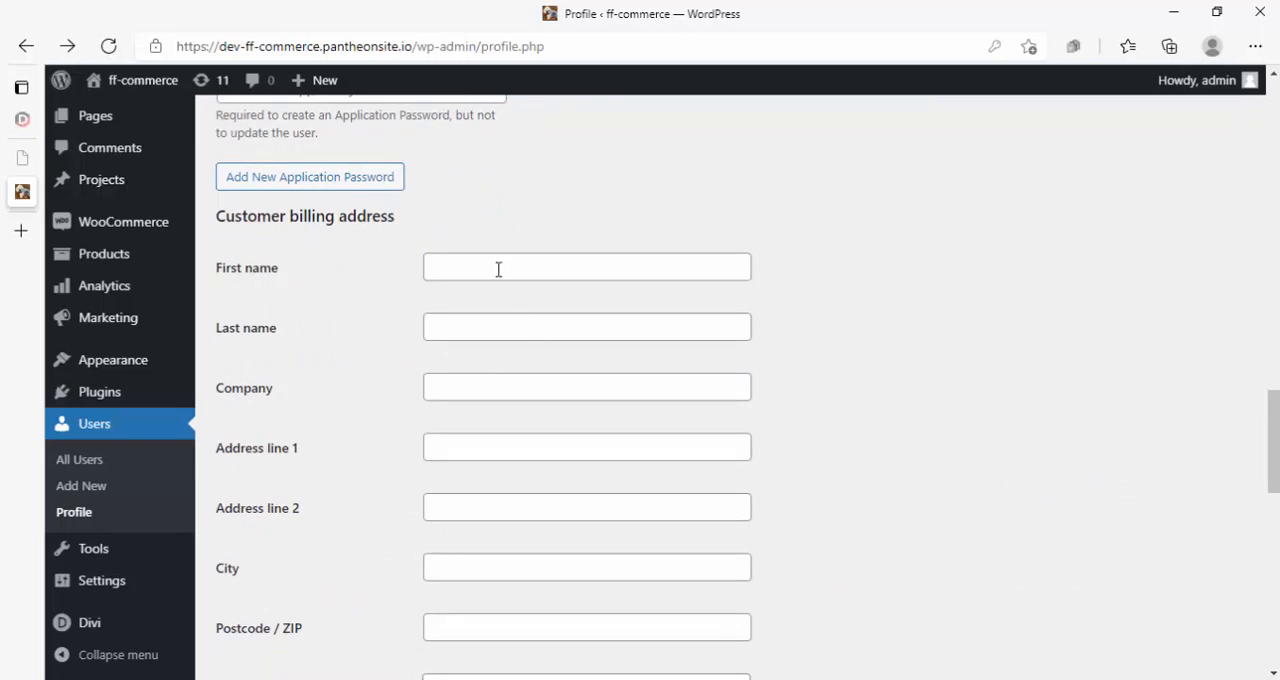
scroll(498, 270, "down", 7)
scroll(497, 272, "up", 7)
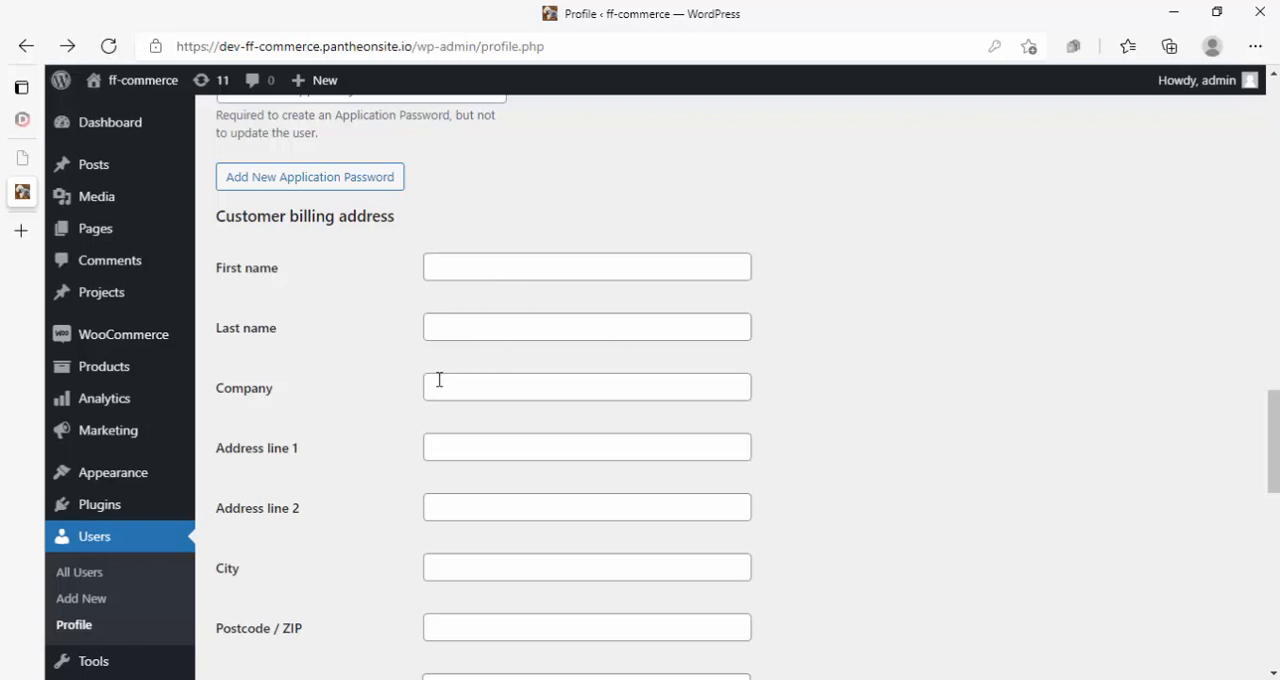
scroll(438, 380, "down", 7)
scroll(438, 381, "down", 3)
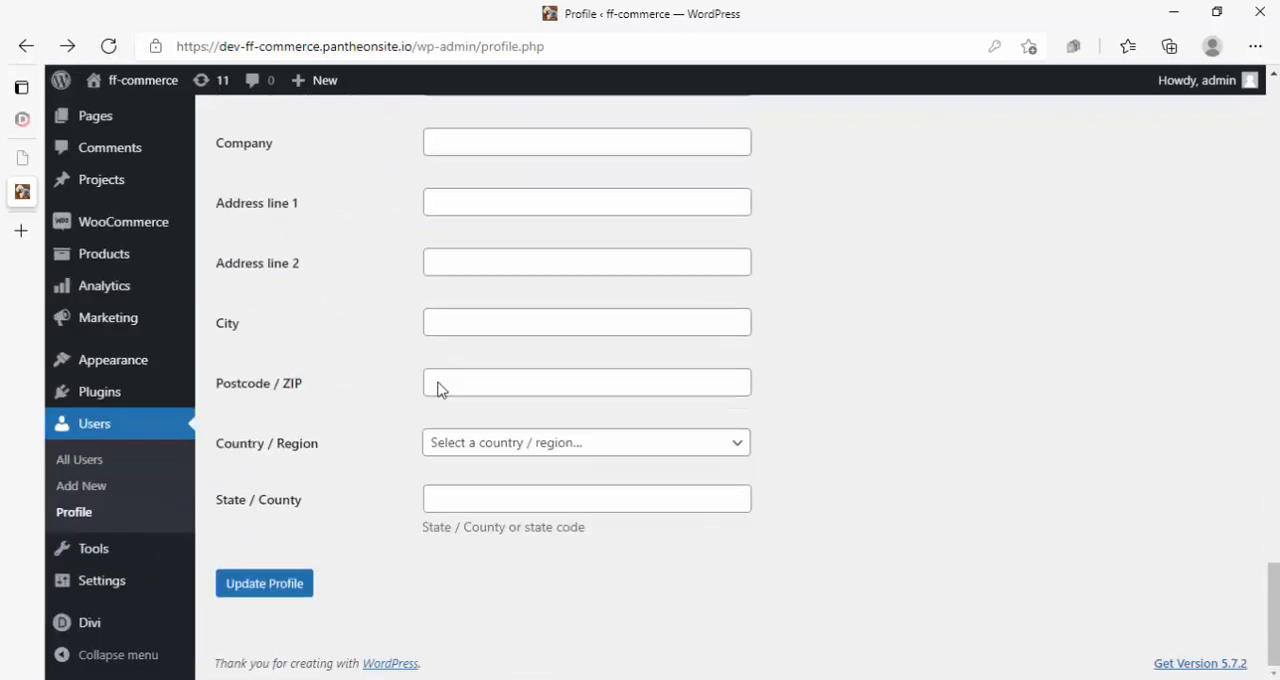
scroll(437, 380, "up", 7)
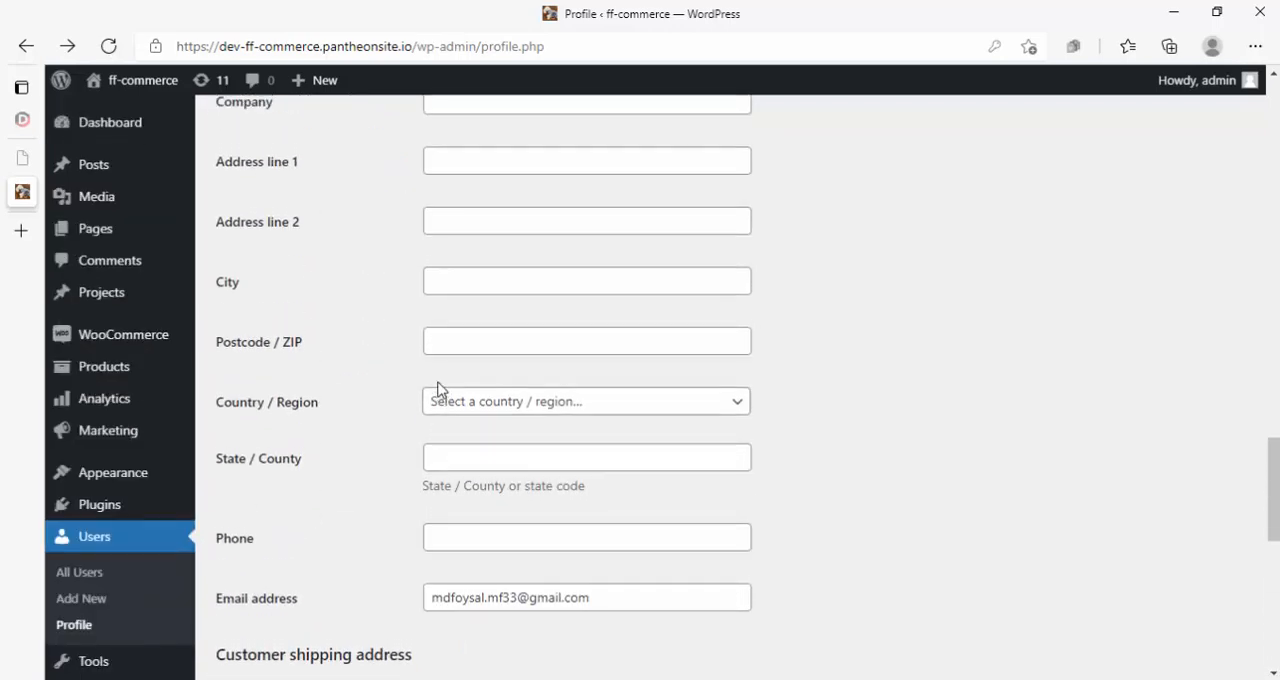
scroll(438, 388, "up", 3)
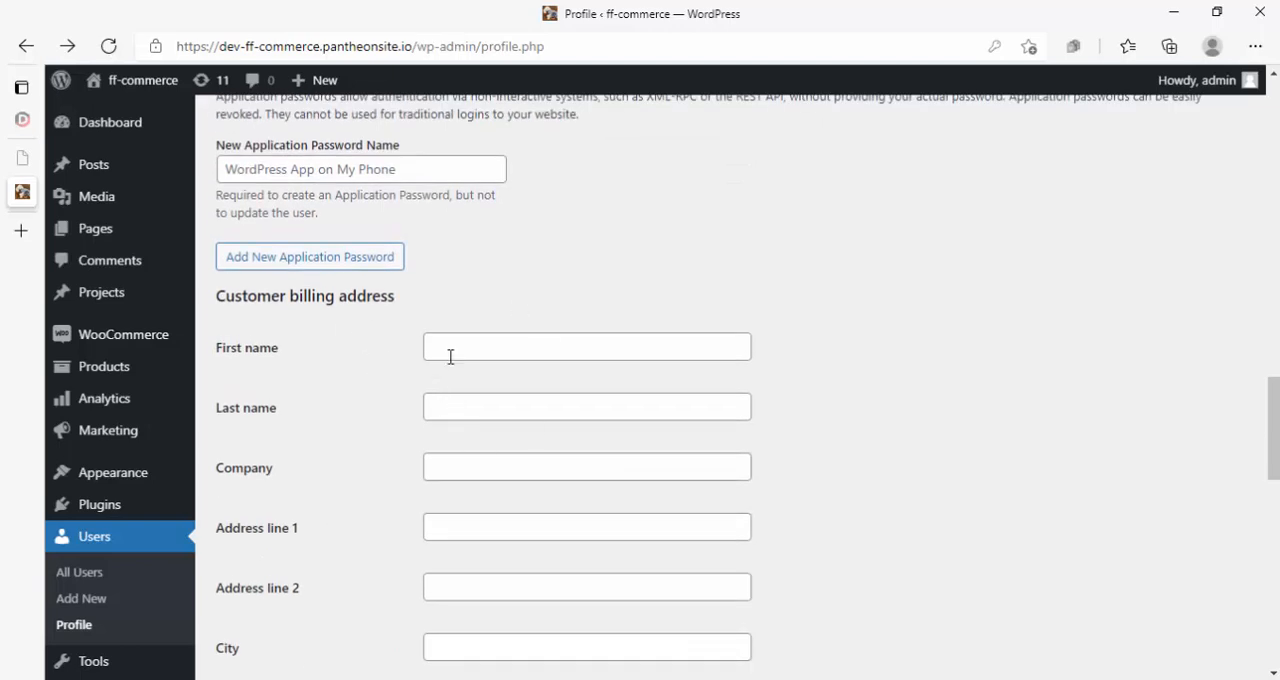
scroll(491, 394, "down", 2)
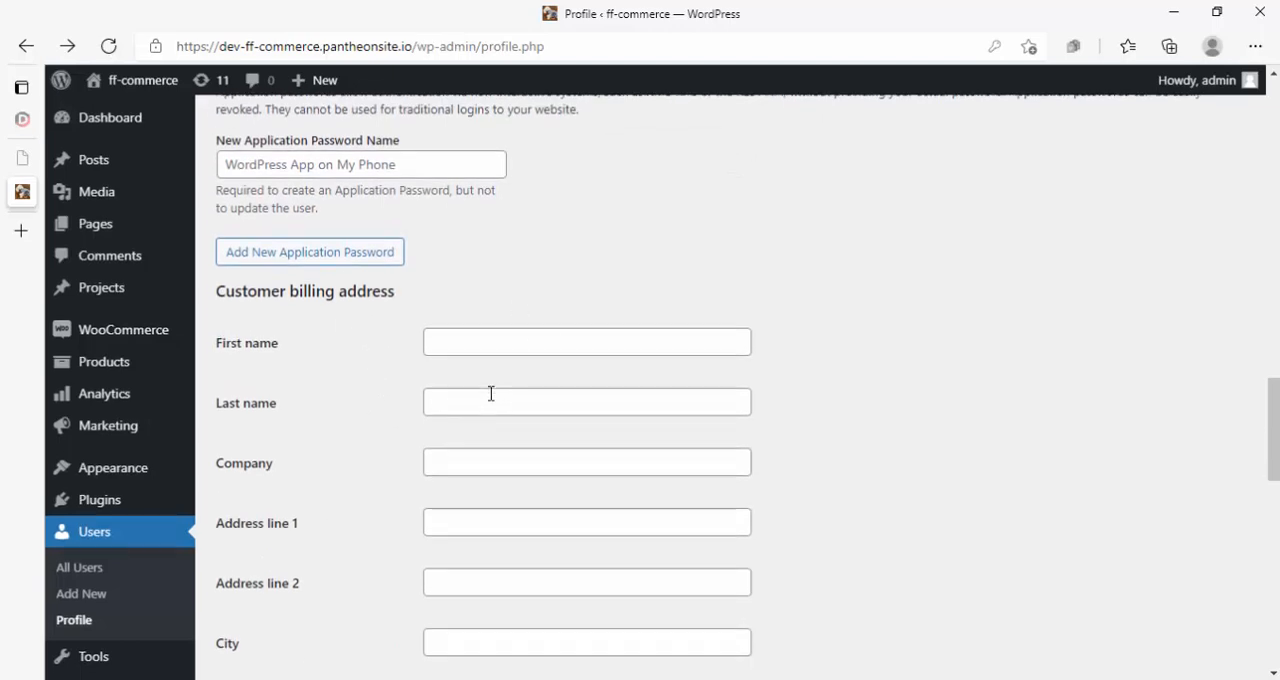
scroll(466, 388, "down", 4)
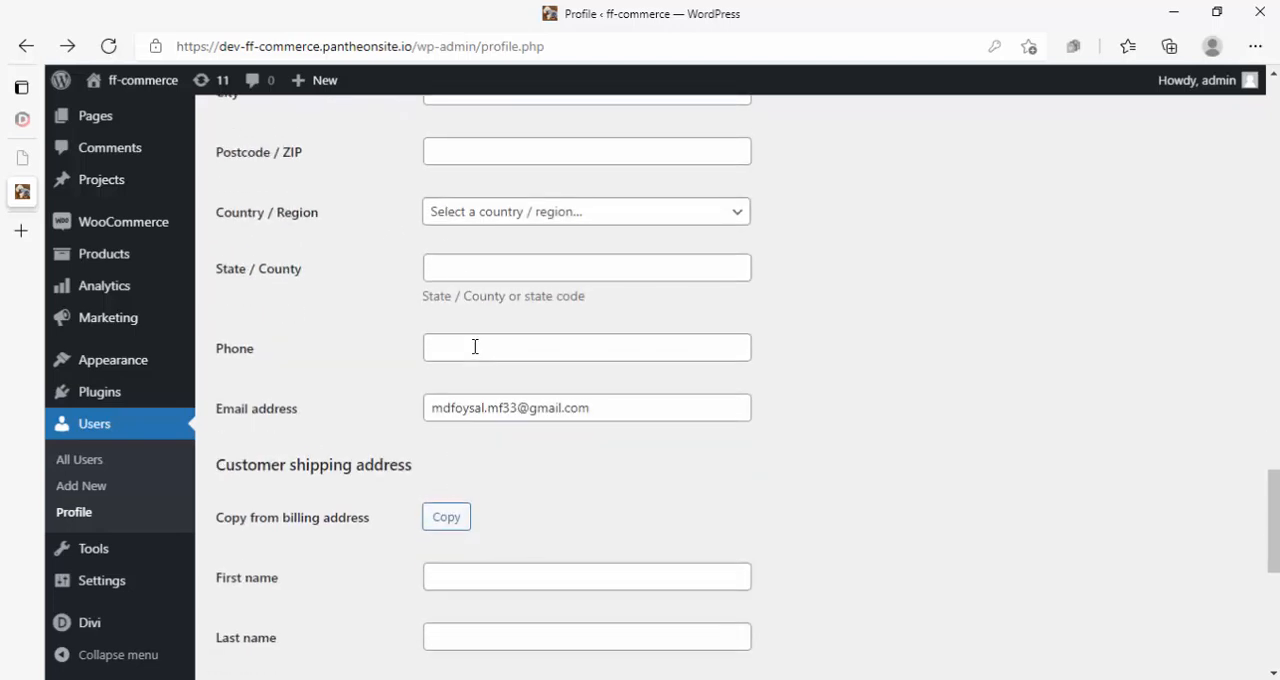
scroll(475, 346, "down", 2)
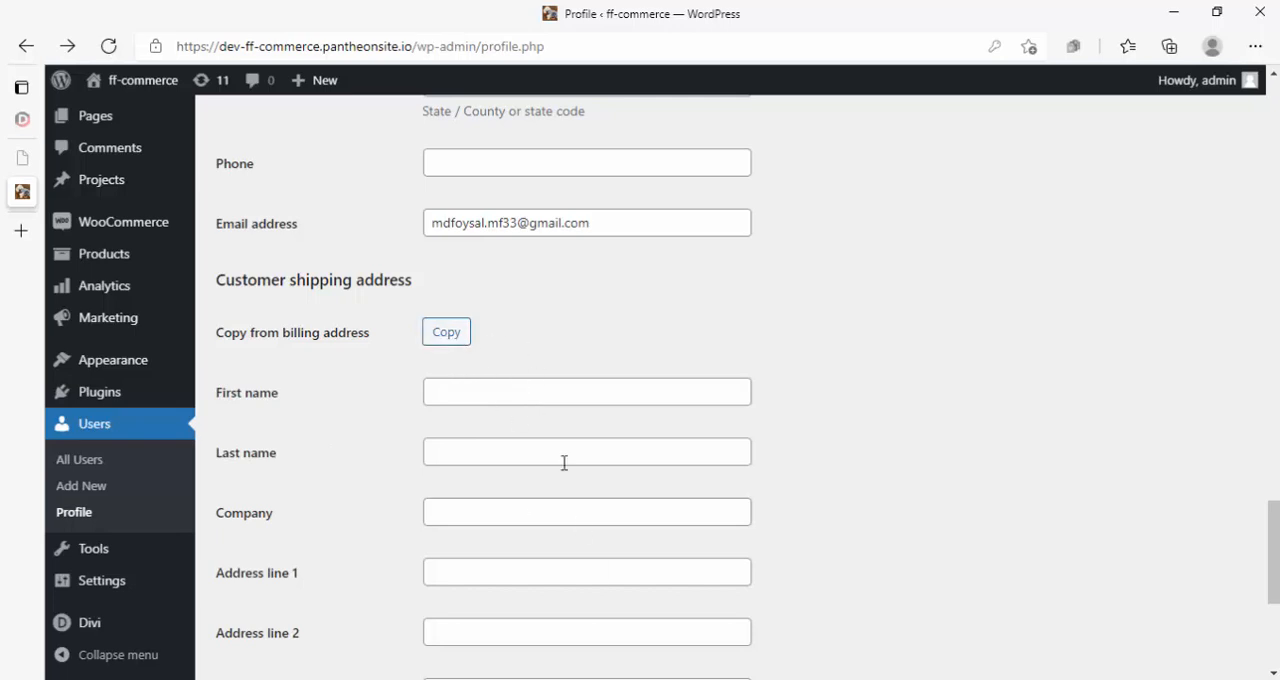
scroll(517, 498, "down", 4)
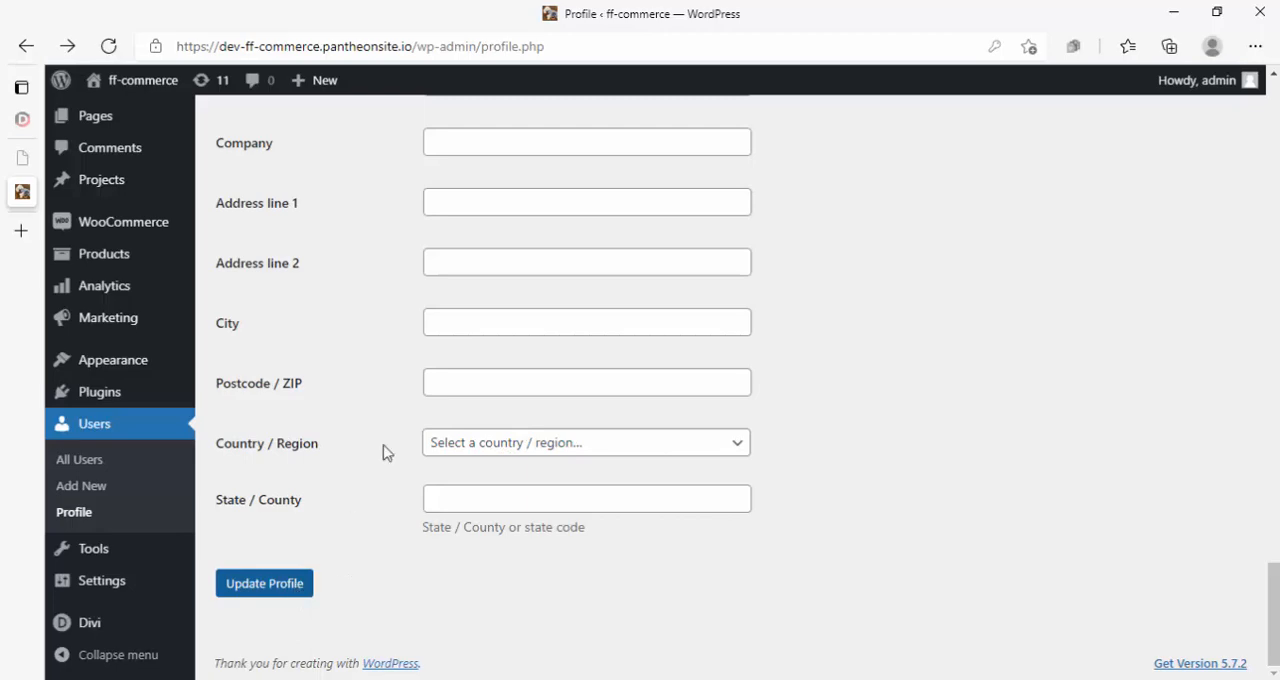
scroll(380, 410, "up", 2)
scroll(380, 410, "up", 10)
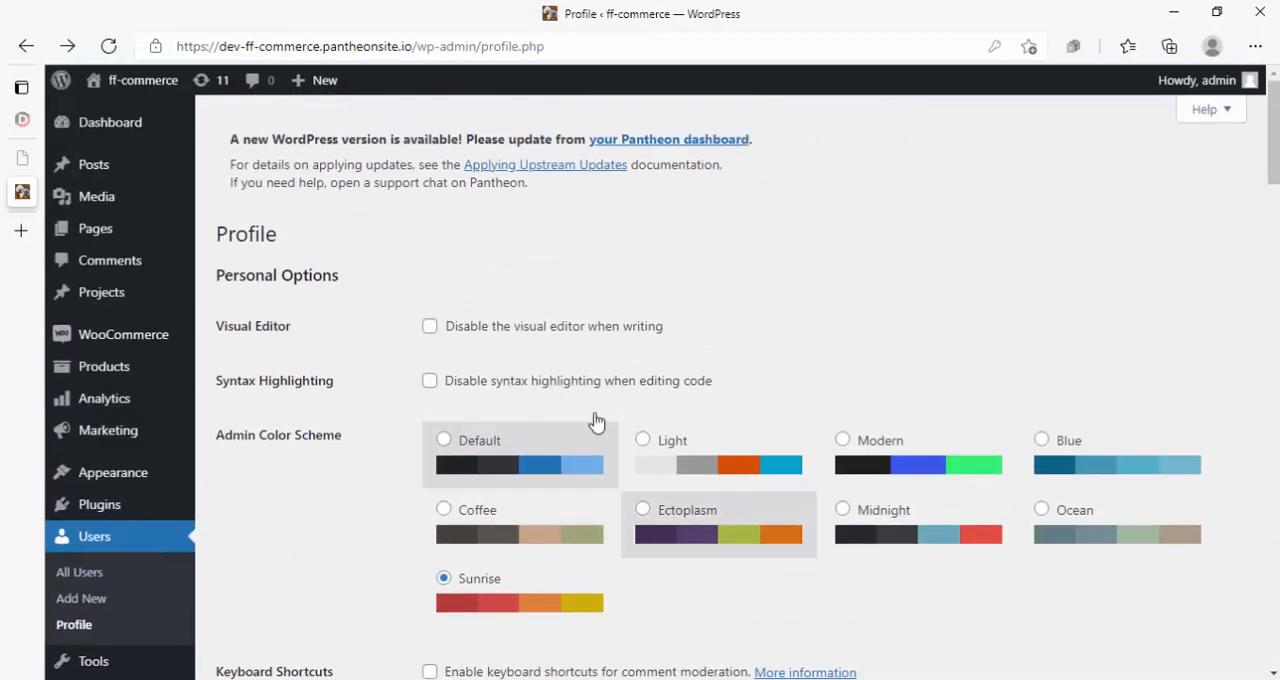